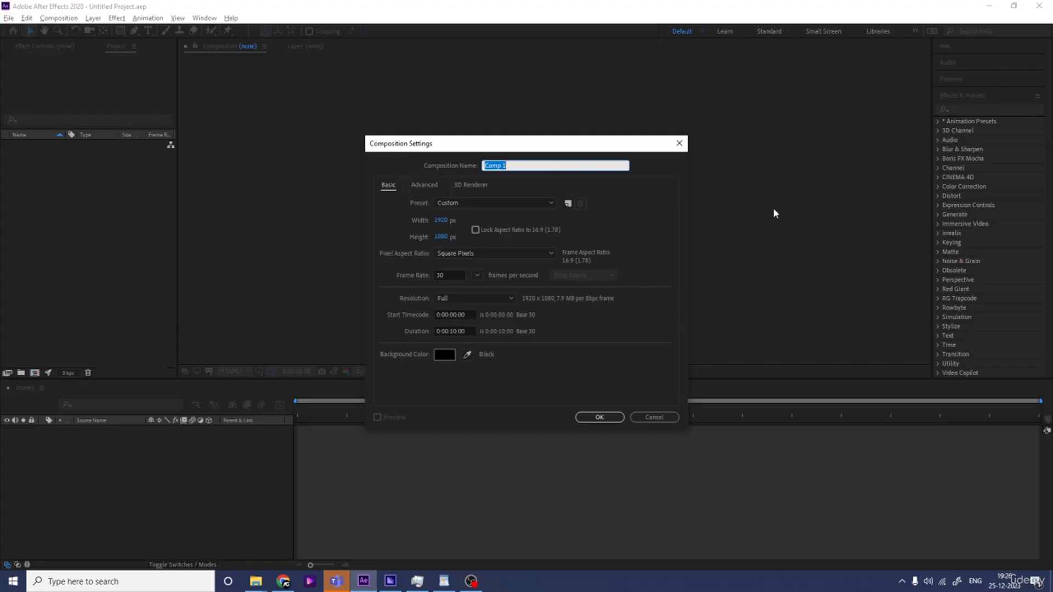
Create the composition named Main Animation with a duration of 0:00:20:00
{"action": "type", "text": "Main Animation"}
{"action": "left_click", "coordinate": [452, 331]}
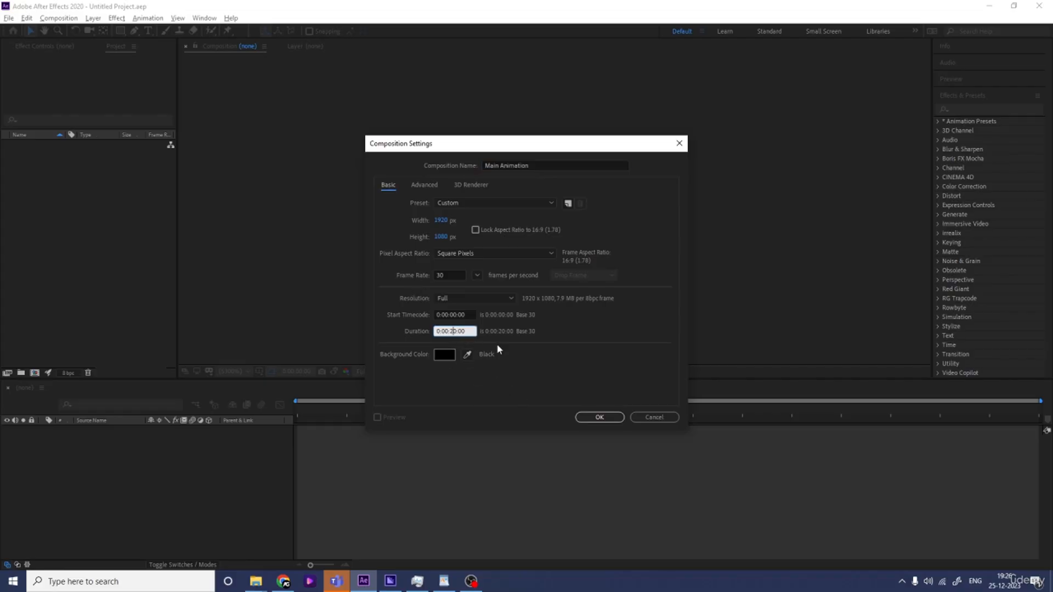
{"action": "left_click", "coordinate": [606, 417]}
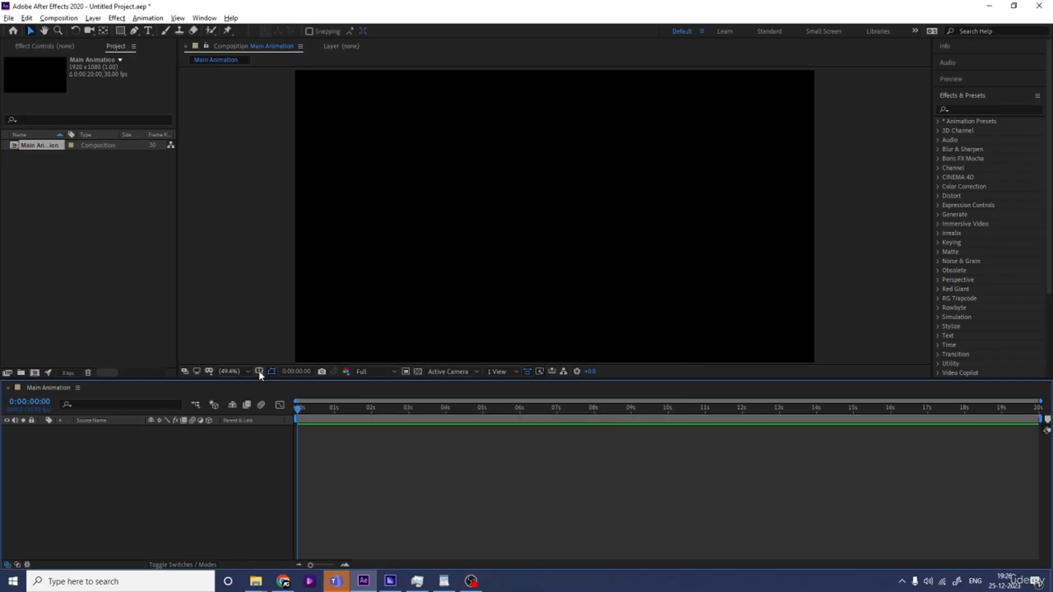
Turn on the title/action safe guides in the composition viewer
{"action": "left_click", "coordinate": [260, 373]}
{"action": "left_click", "coordinate": [277, 383]}
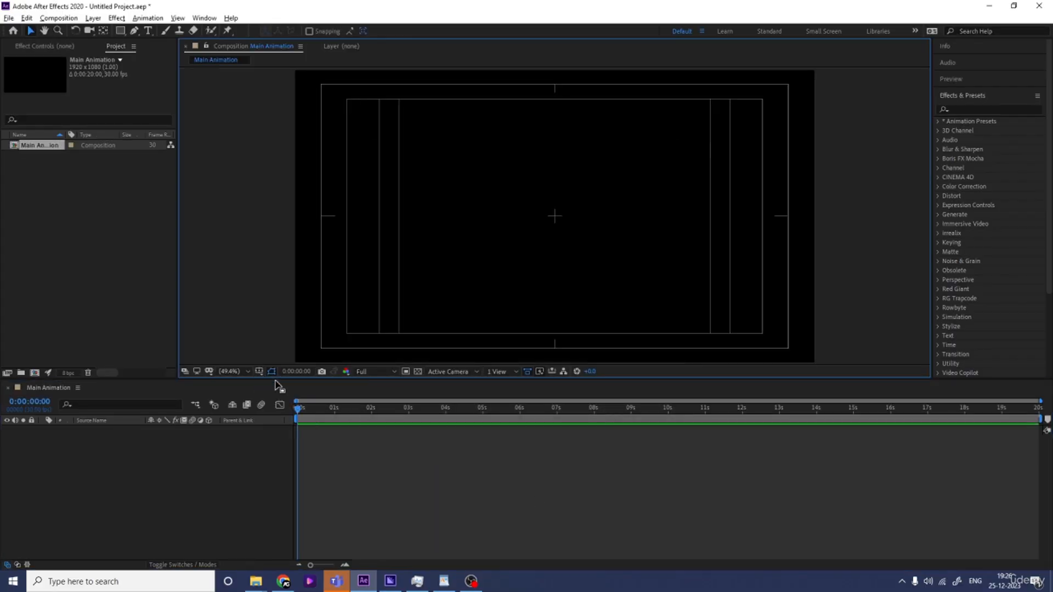
Create a text layer reading MOTION in the composition
{"action": "left_click", "coordinate": [148, 30]}
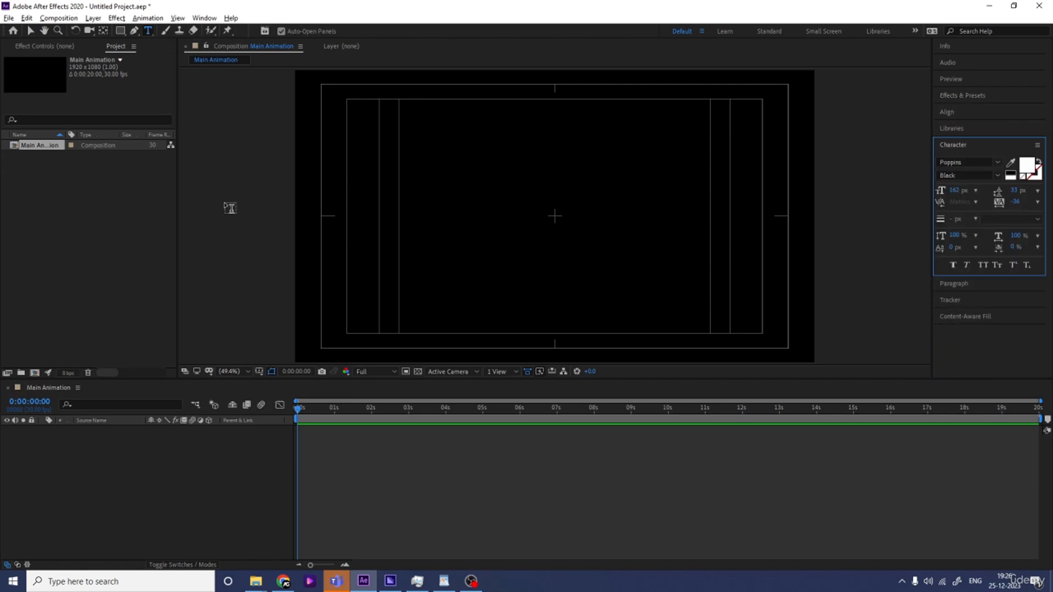
{"action": "left_click", "coordinate": [506, 228]}
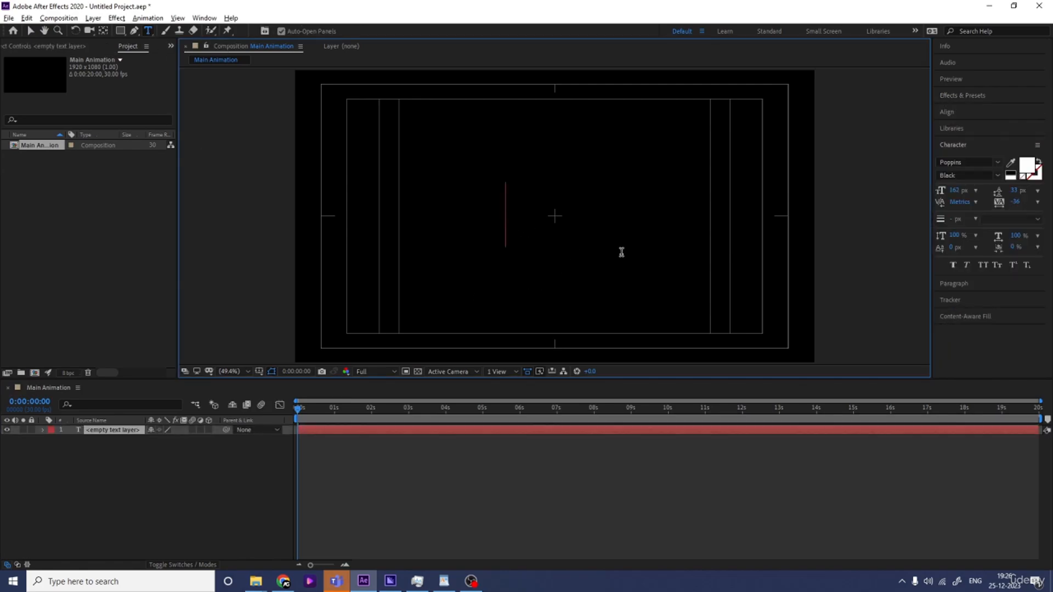
{"action": "type", "text": "MOTION"}
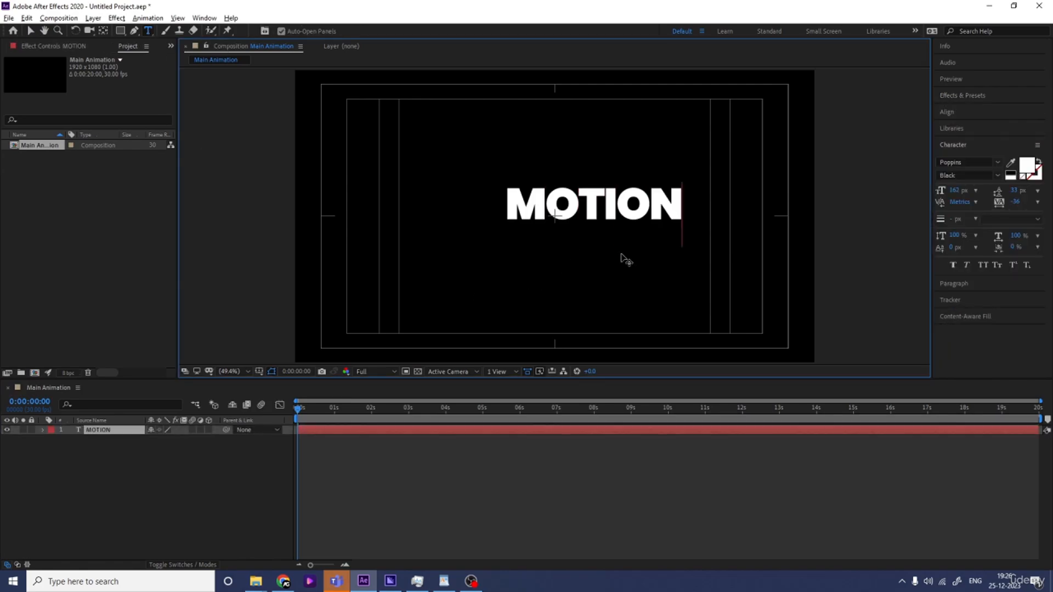
Set the text's font to Oswald SemiBold
{"action": "key", "text": "ctrl+a"}
{"action": "left_click", "coordinate": [959, 162]}
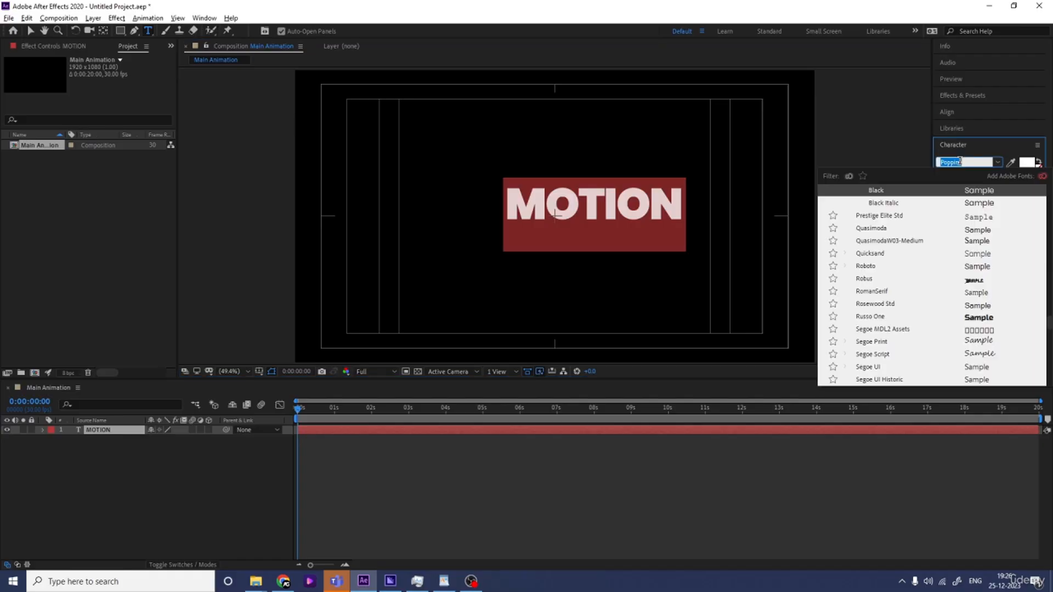
{"action": "type", "text": "osw"}
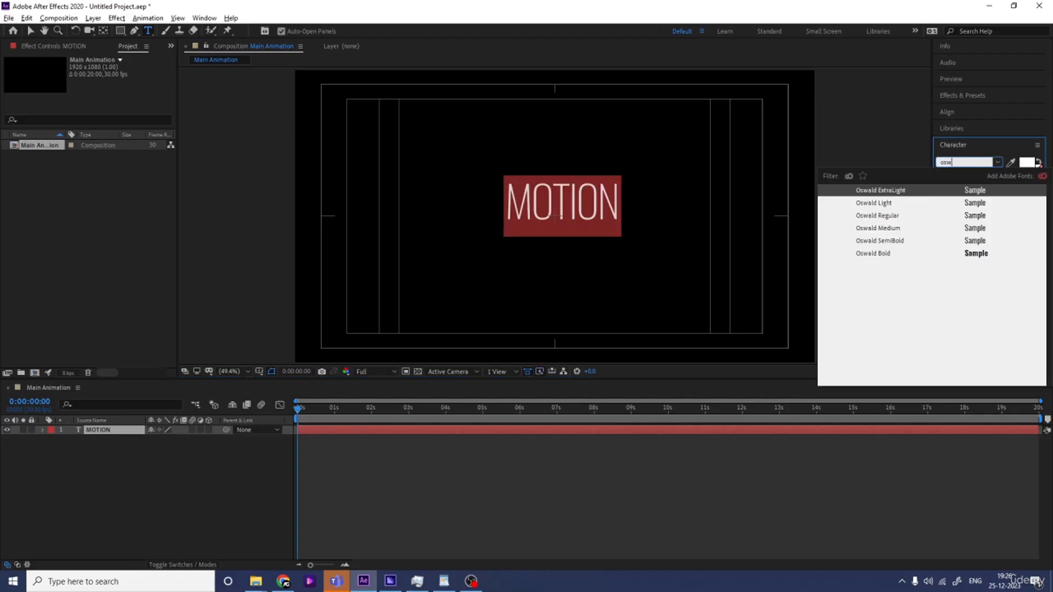
{"action": "left_click", "coordinate": [881, 242]}
Center the text layer's anchor point and align the layer to the composition's horizontal and vertical center
{"action": "left_click", "coordinate": [150, 447]}
{"action": "left_click", "coordinate": [105, 429]}
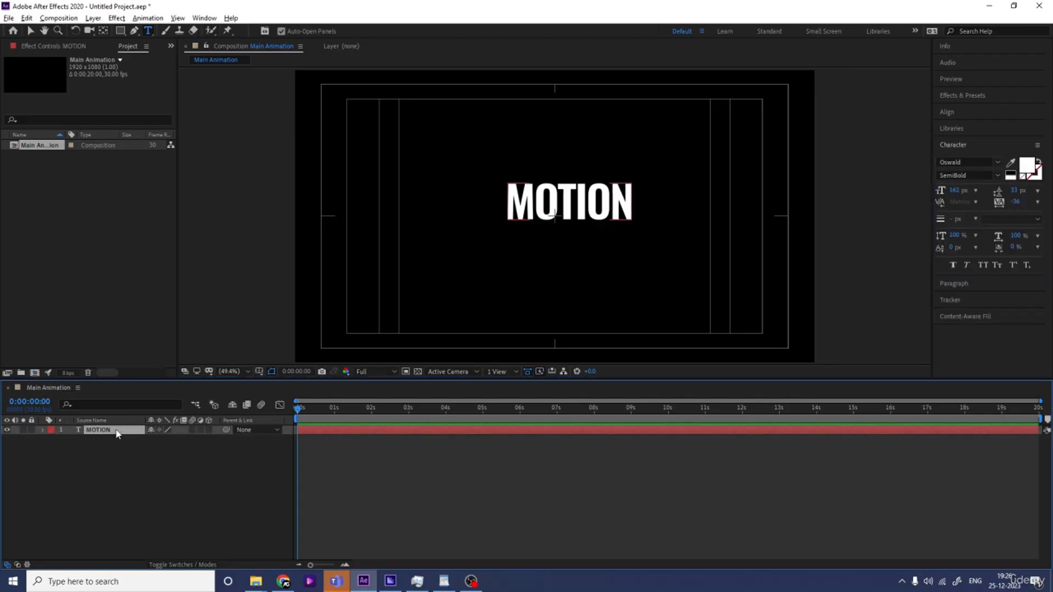
{"action": "key", "text": "ctrl+alt+Home"}
{"action": "left_click", "coordinate": [947, 113]}
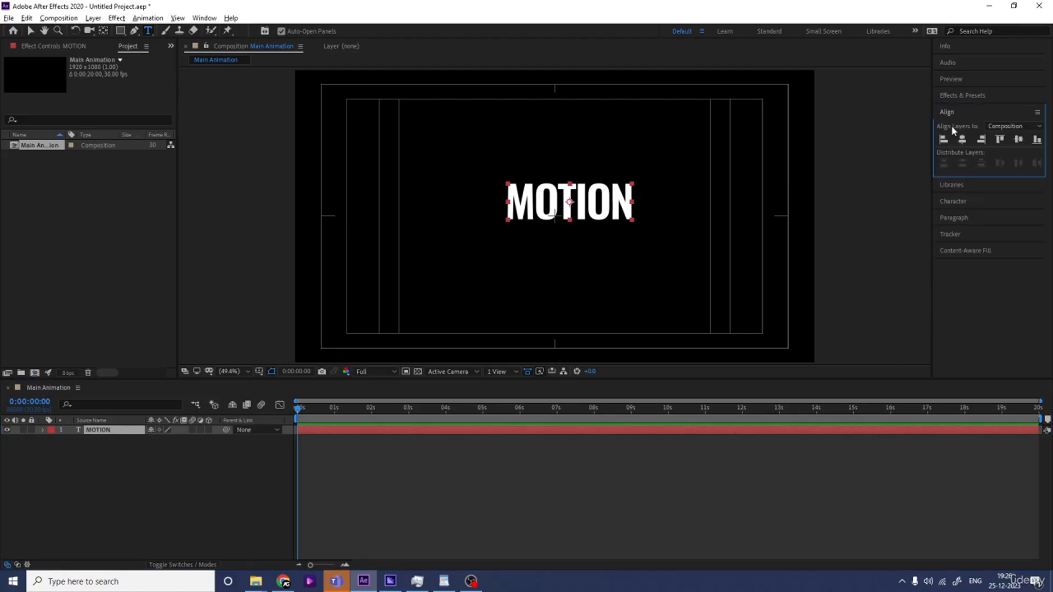
{"action": "left_click", "coordinate": [961, 140]}
{"action": "left_click", "coordinate": [1018, 140]}
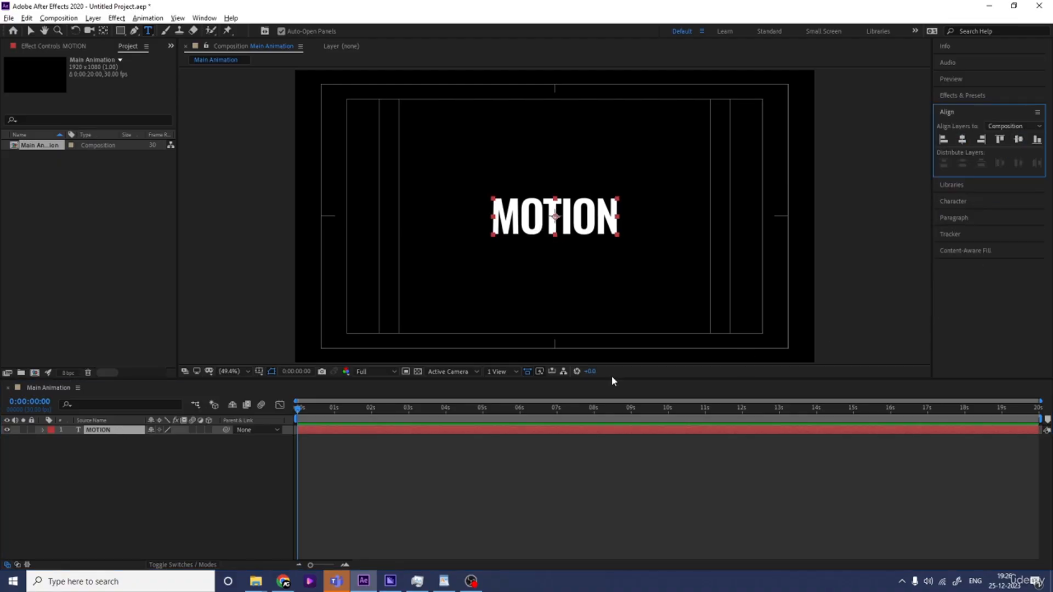
Add a second text line reading GRAPHICS below MOTION
{"action": "left_click", "coordinate": [636, 209]}
{"action": "key", "text": "Return"}
{"action": "type", "text": "GRAPHOIC"}
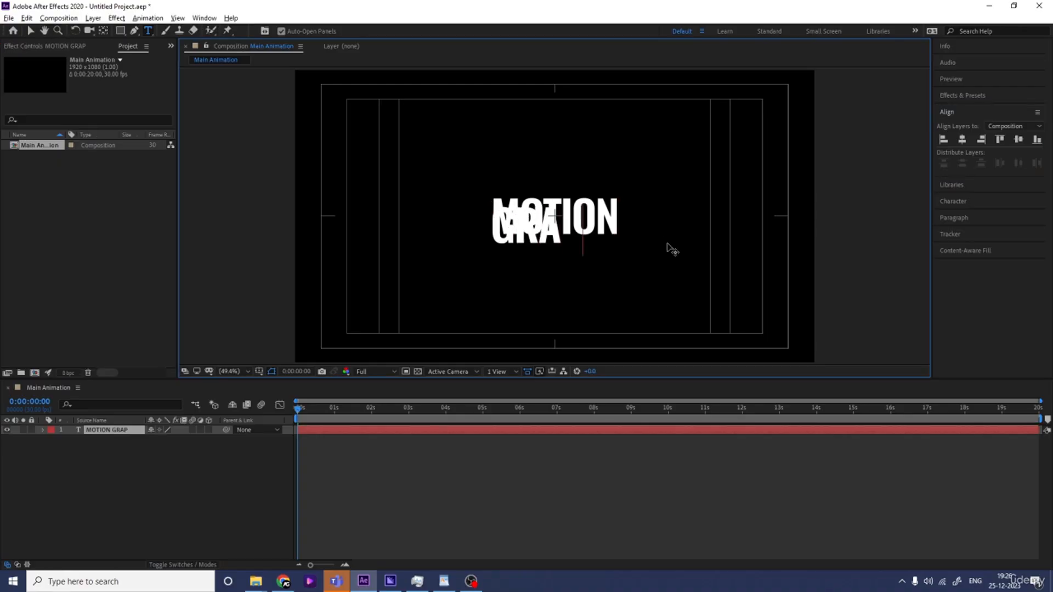
{"action": "key", "text": "BackSpace"}
{"action": "key", "text": "BackSpace"}
{"action": "key", "text": "BackSpace"}
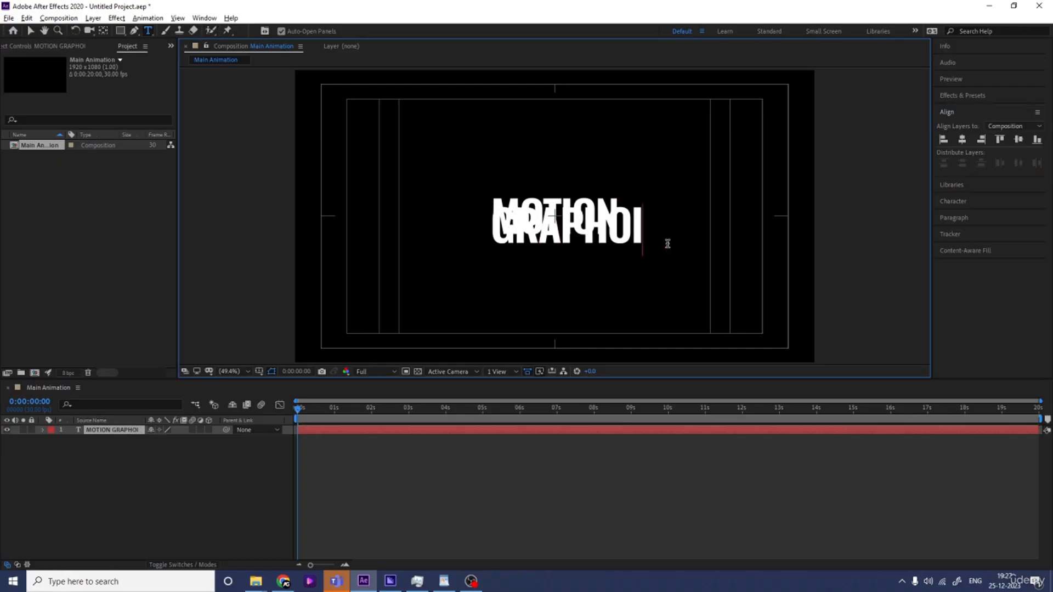
{"action": "type", "text": "ICs"}
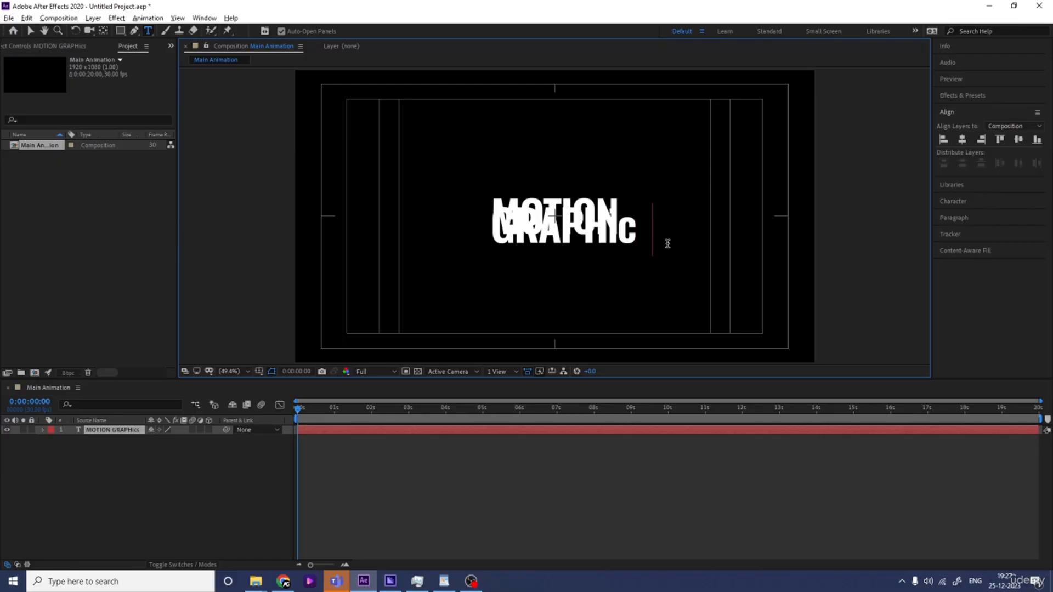
{"action": "key", "text": "BackSpace"}
{"action": "key", "text": "BackSpace"}
{"action": "type", "text": "CS"}
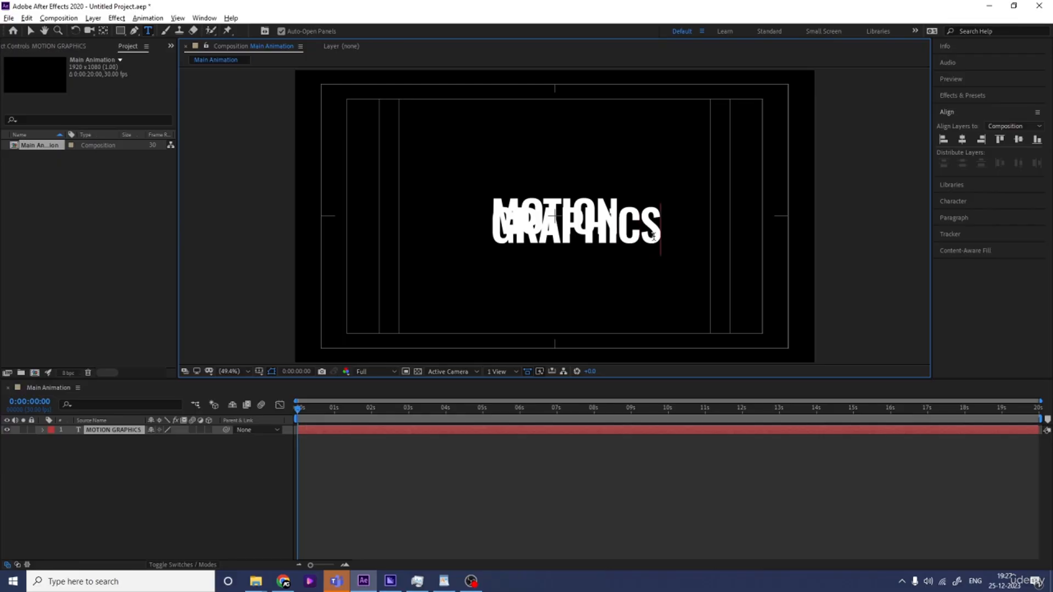
Set the leading of all text lines to 138 px
{"action": "key", "text": "ctrl+a"}
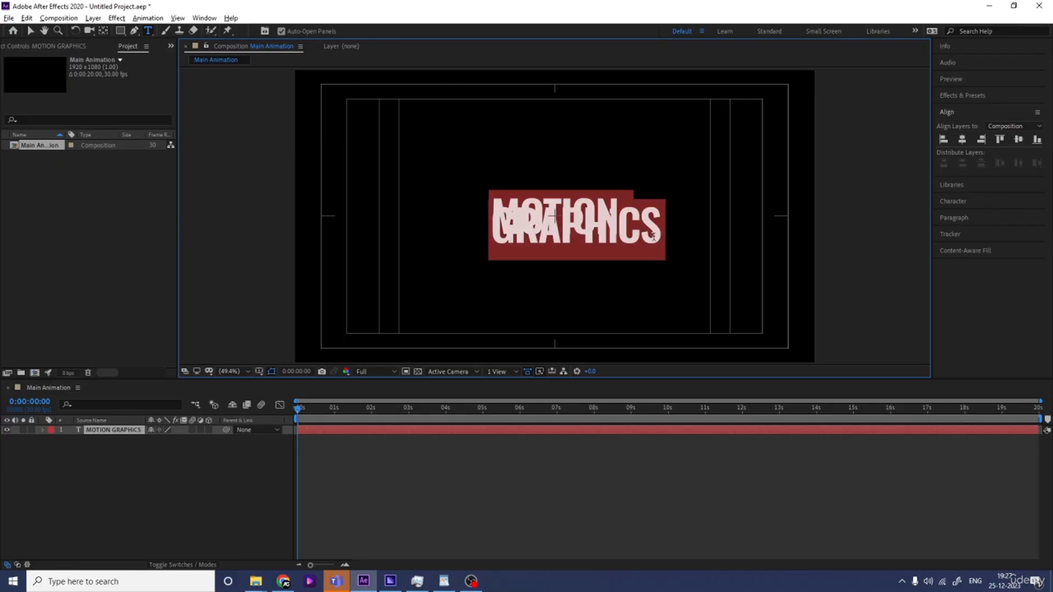
{"action": "left_click", "coordinate": [952, 203]}
{"action": "left_click_drag", "start_coordinate": [1015, 190], "coordinate": [1039, 200]}
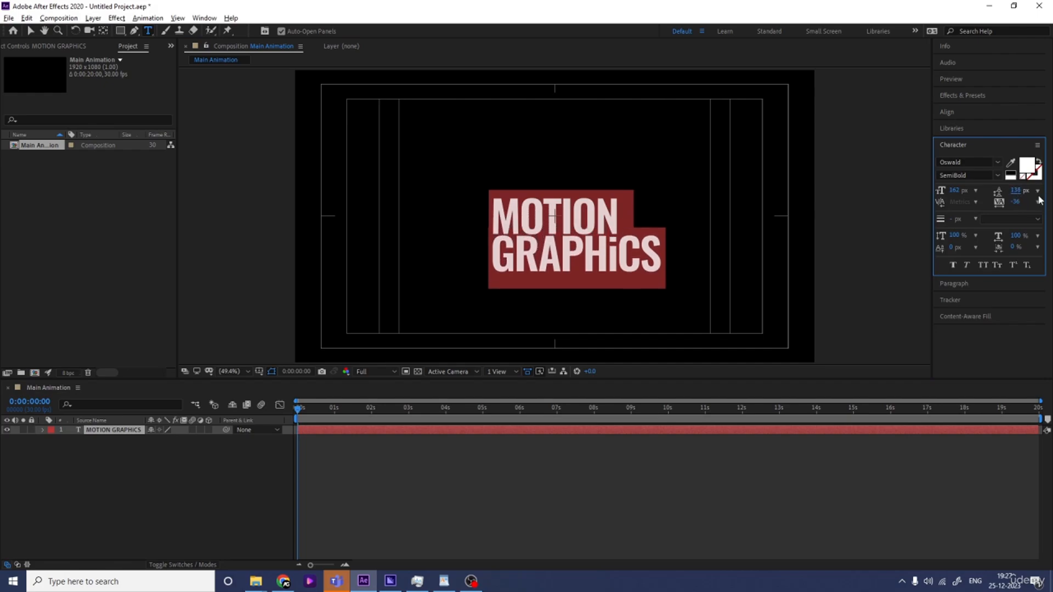
Retype the lowercase i in GRAPHICS as a capital I
{"action": "left_click", "coordinate": [619, 248]}
{"action": "key", "text": "BackSpace"}
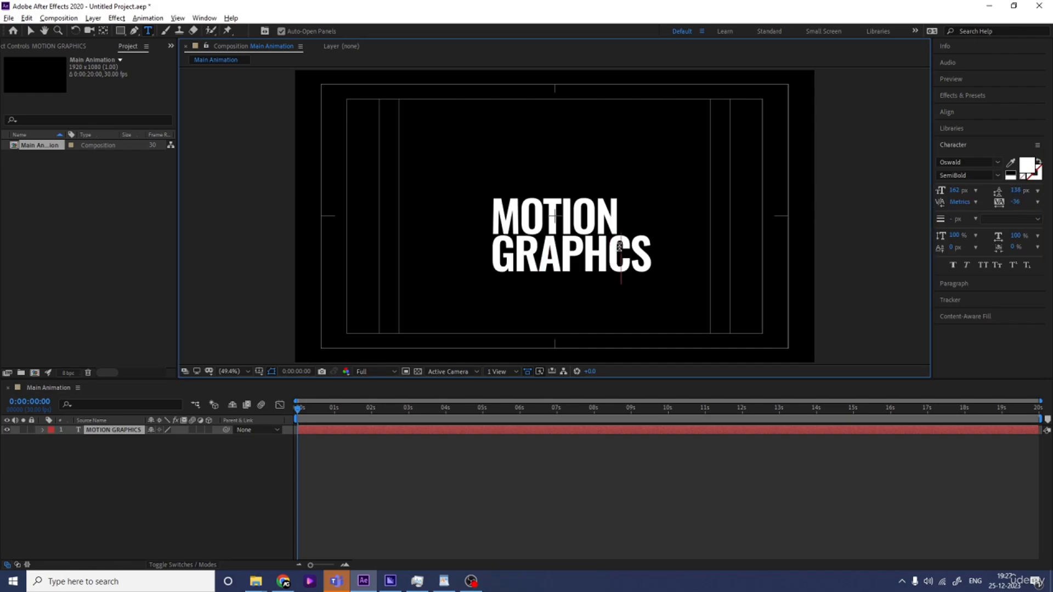
{"action": "type", "text": "I"}
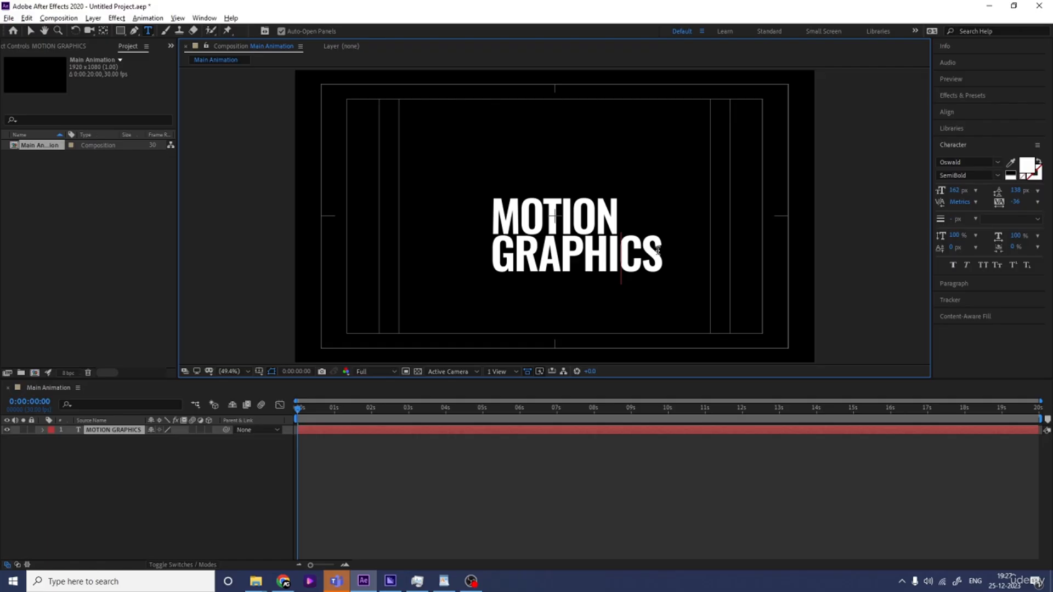
Center-align the paragraph text of both lines
{"action": "left_click_drag", "start_coordinate": [665, 255], "coordinate": [515, 268]}
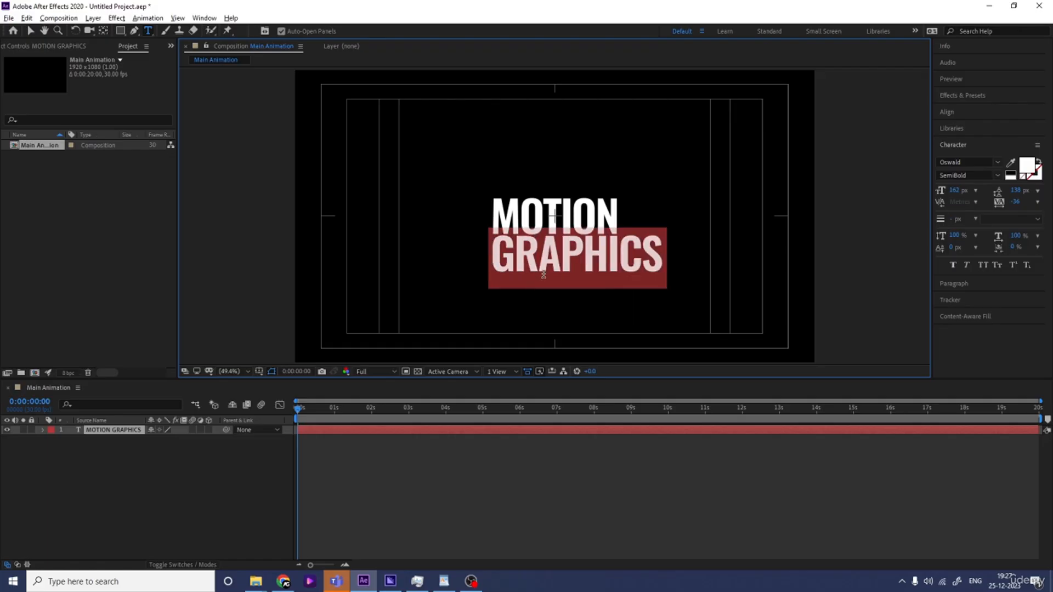
{"action": "key", "text": "ctrl+a"}
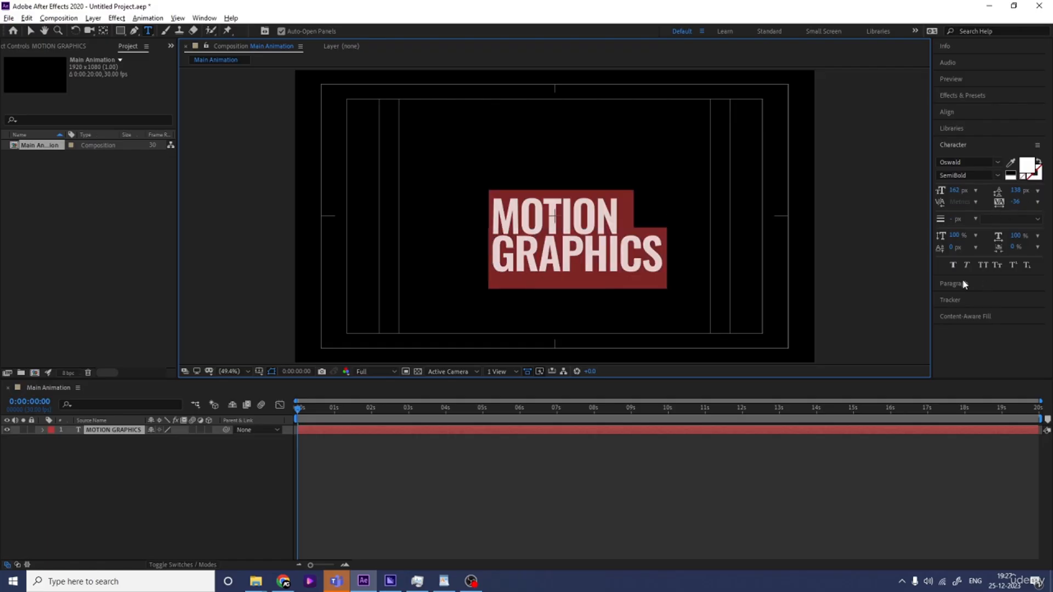
{"action": "left_click", "coordinate": [984, 282]}
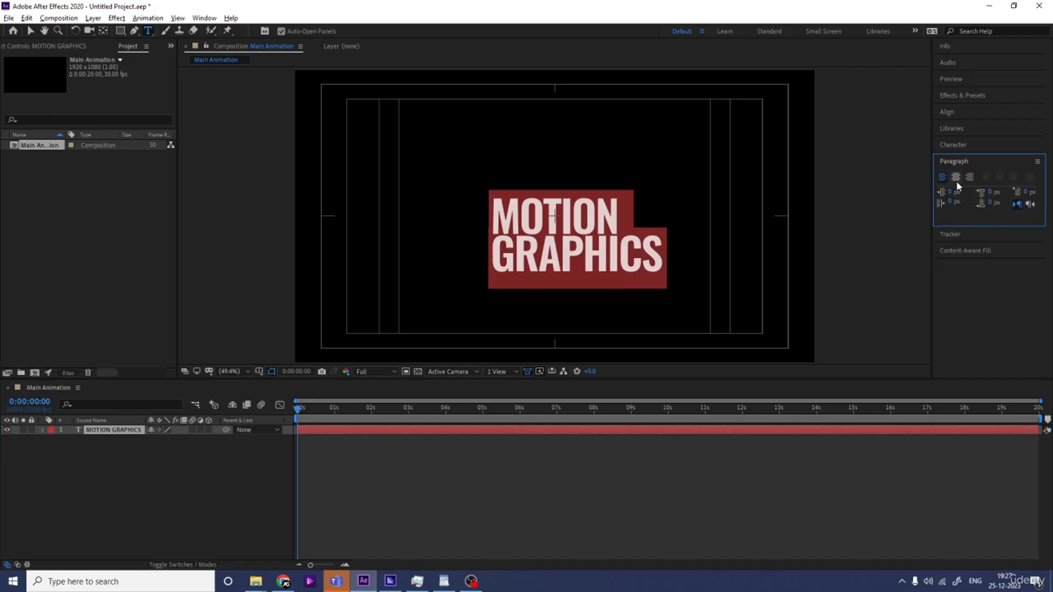
{"action": "left_click", "coordinate": [956, 179]}
Align the text layer to the composition's horizontal and vertical center
{"action": "left_click", "coordinate": [946, 112]}
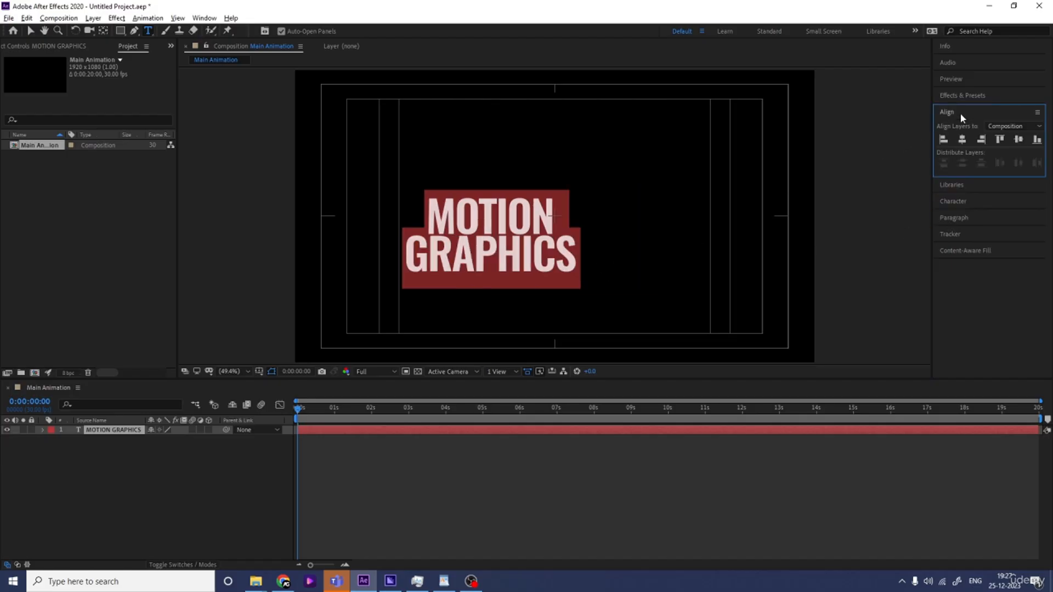
{"action": "left_click", "coordinate": [962, 139]}
{"action": "left_click", "coordinate": [1018, 140]}
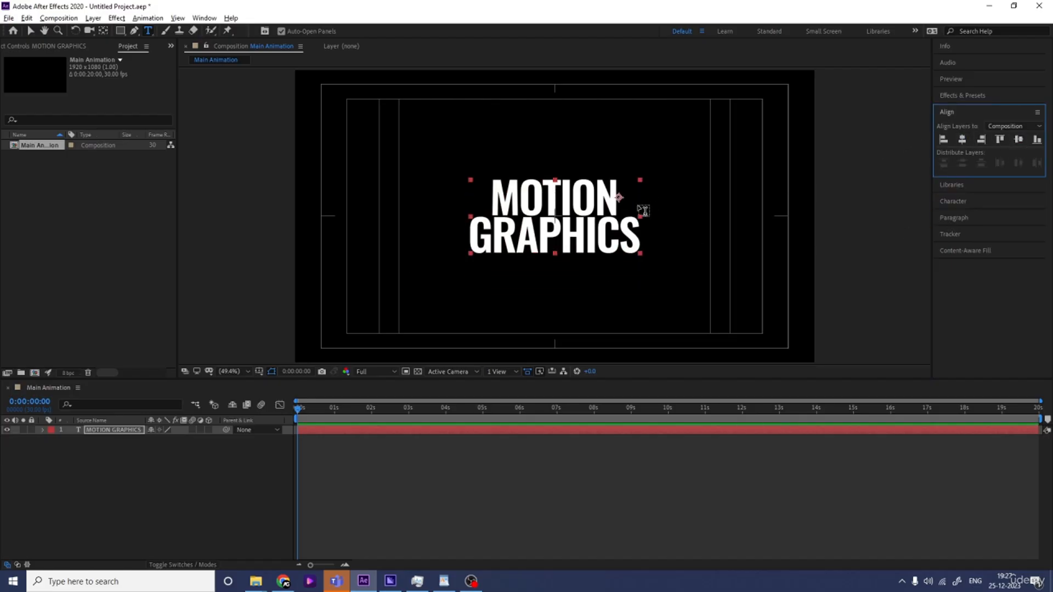
Make the GRAPHICS line outline-only with a white stroke of 4 px
{"action": "double_click", "coordinate": [527, 234]}
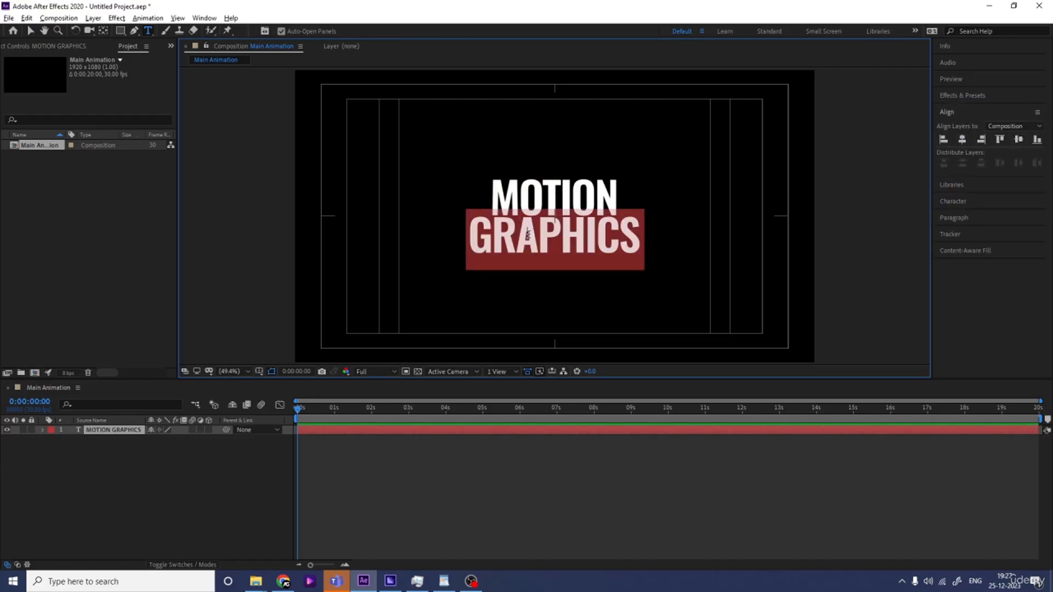
{"action": "left_click", "coordinate": [990, 202]}
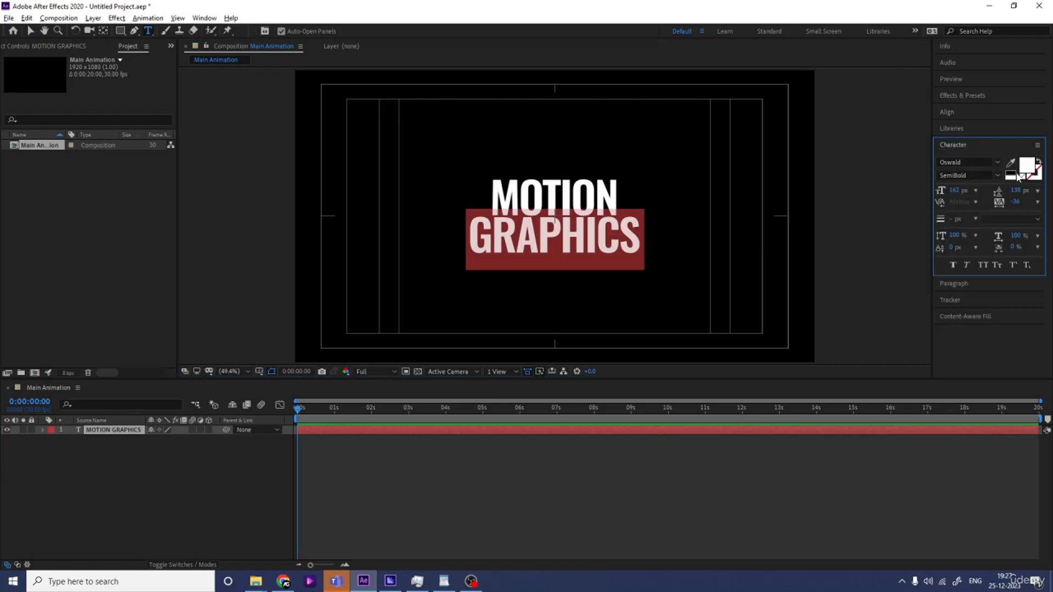
{"action": "left_click", "coordinate": [1018, 176]}
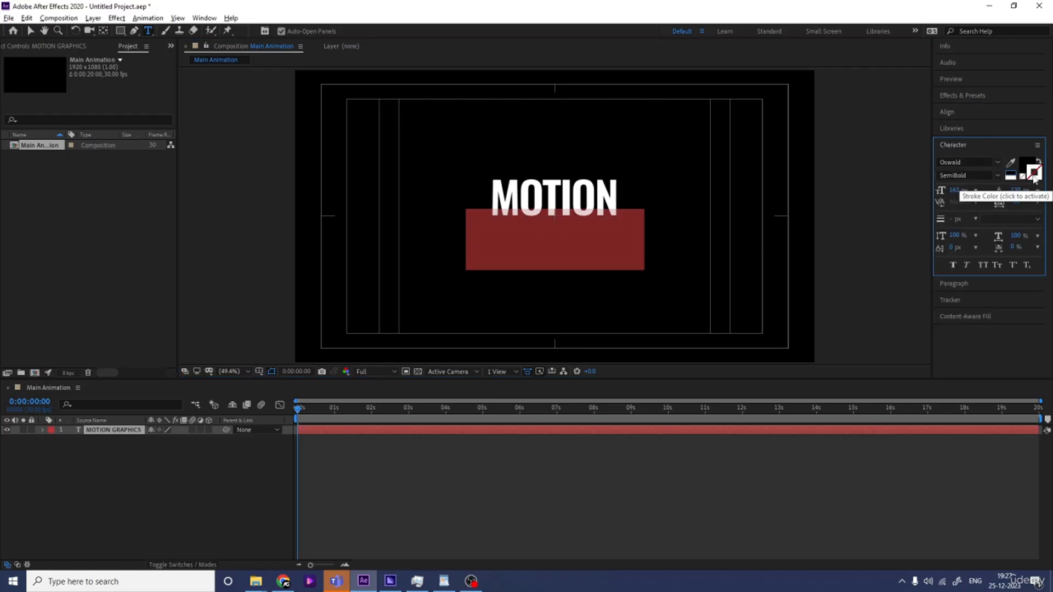
{"action": "left_click", "coordinate": [1033, 174]}
{"action": "left_click", "coordinate": [955, 219]}
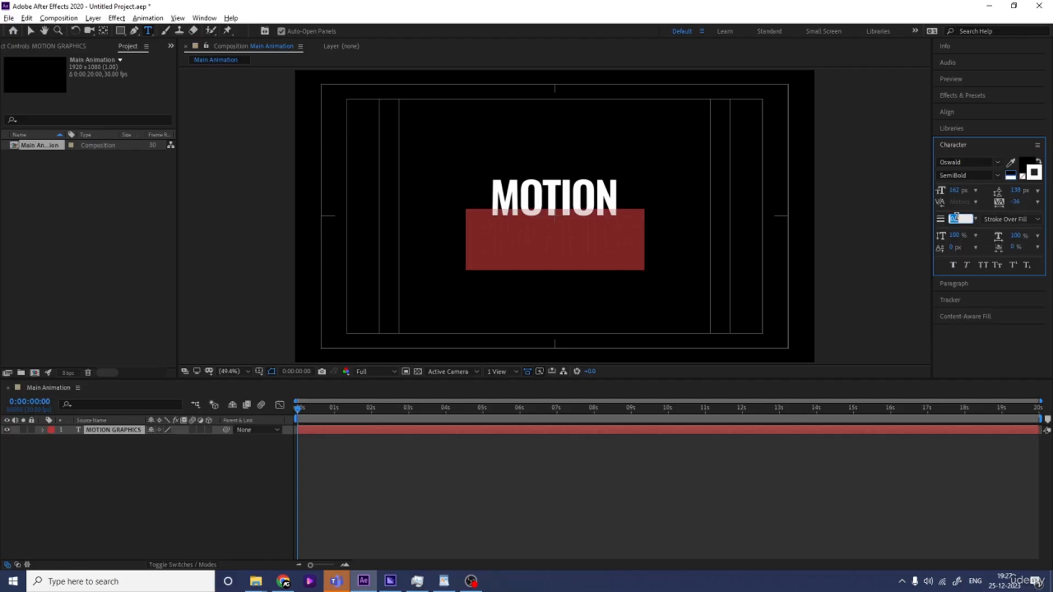
{"action": "type", "text": "2"}
{"action": "type", "text": "4"}
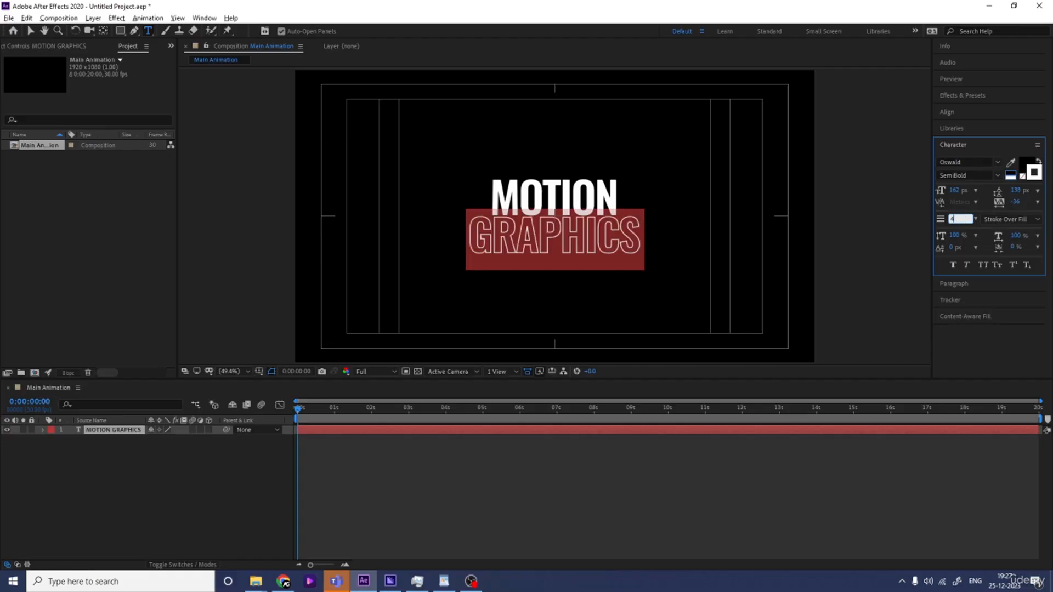
Scale the text layer to 123%
{"action": "left_click", "coordinate": [190, 471]}
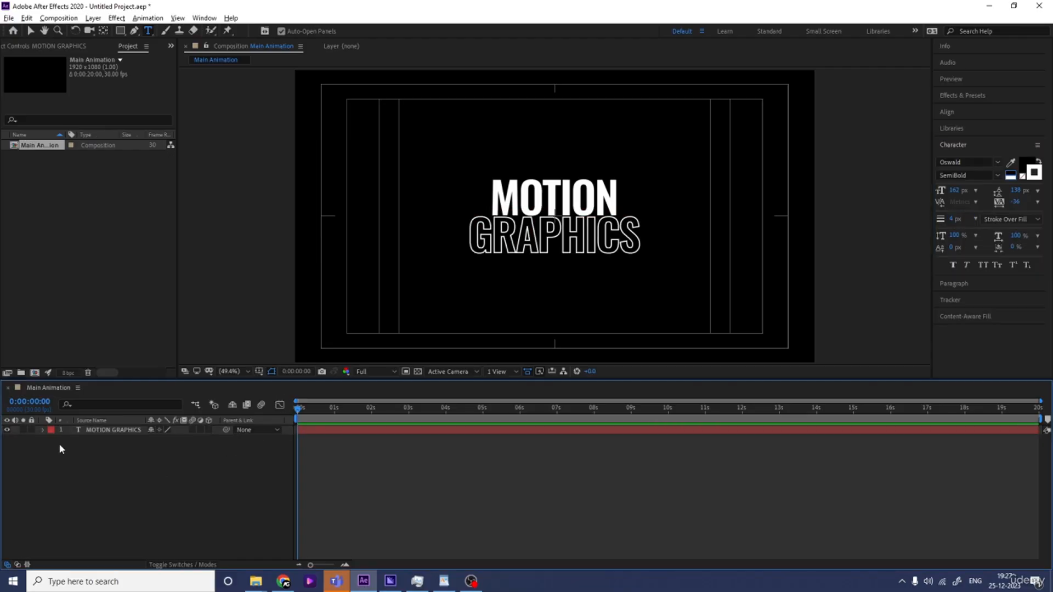
{"action": "left_click", "coordinate": [107, 430]}
{"action": "key", "text": "s"}
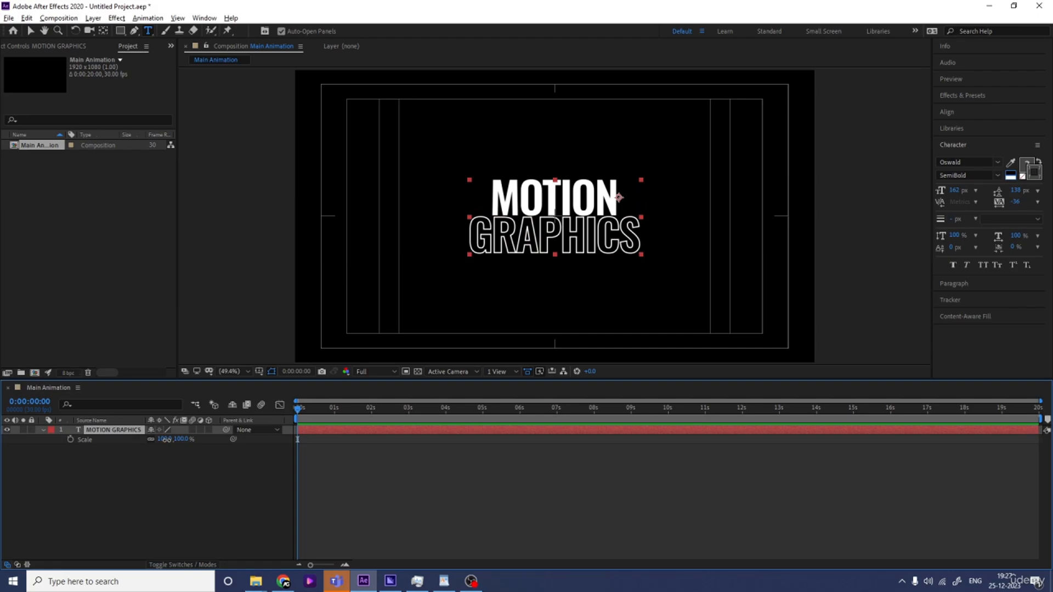
{"action": "left_click_drag", "start_coordinate": [165, 439], "coordinate": [176, 439]}
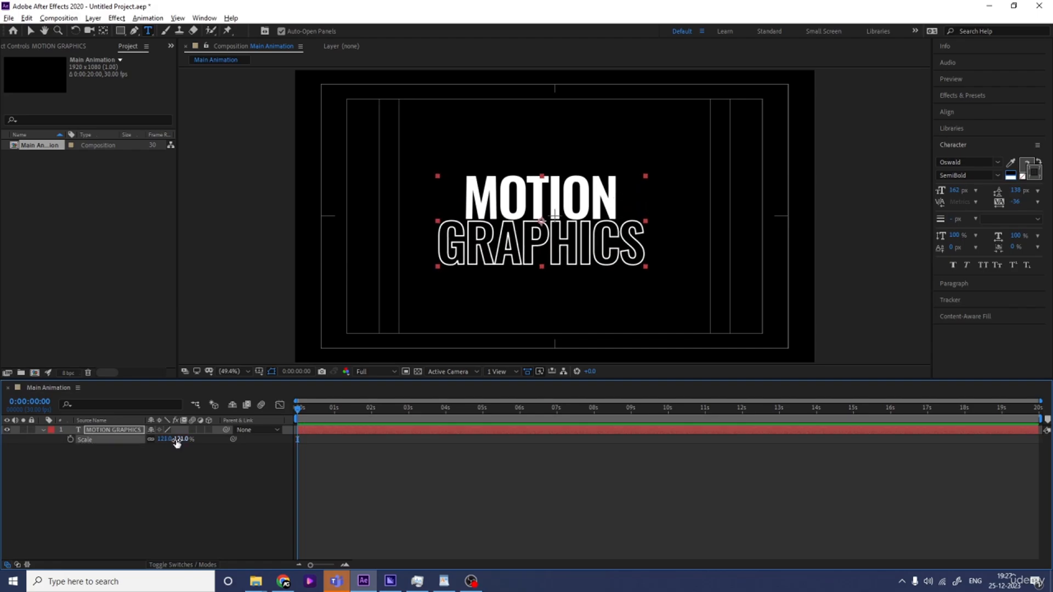
Realign the scaled text layer to the composition's horizontal and vertical center
{"action": "left_click", "coordinate": [950, 112]}
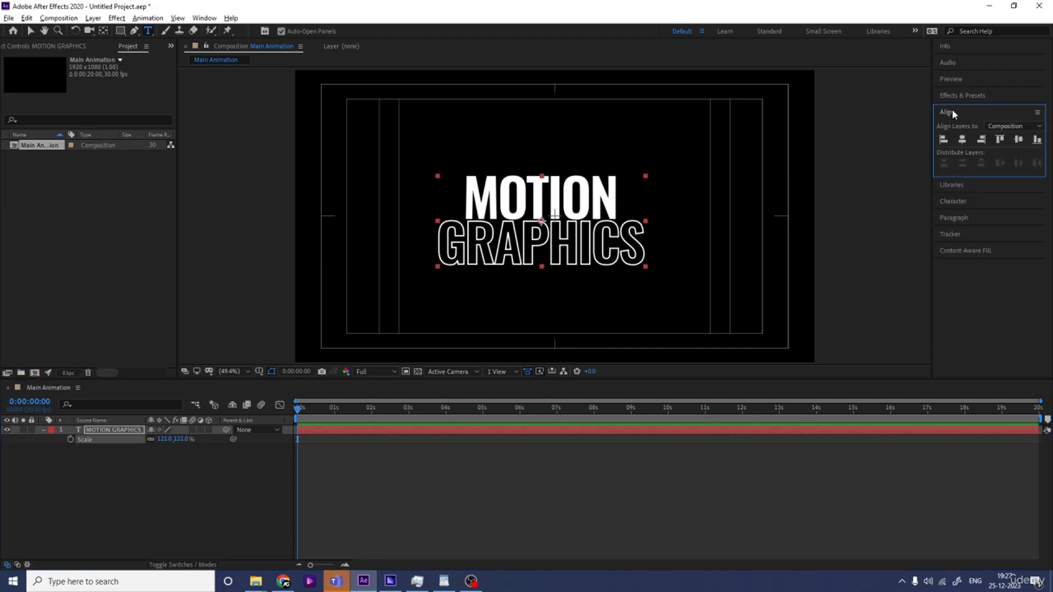
{"action": "left_click", "coordinate": [962, 139]}
{"action": "left_click", "coordinate": [1018, 140]}
{"action": "left_click", "coordinate": [105, 458]}
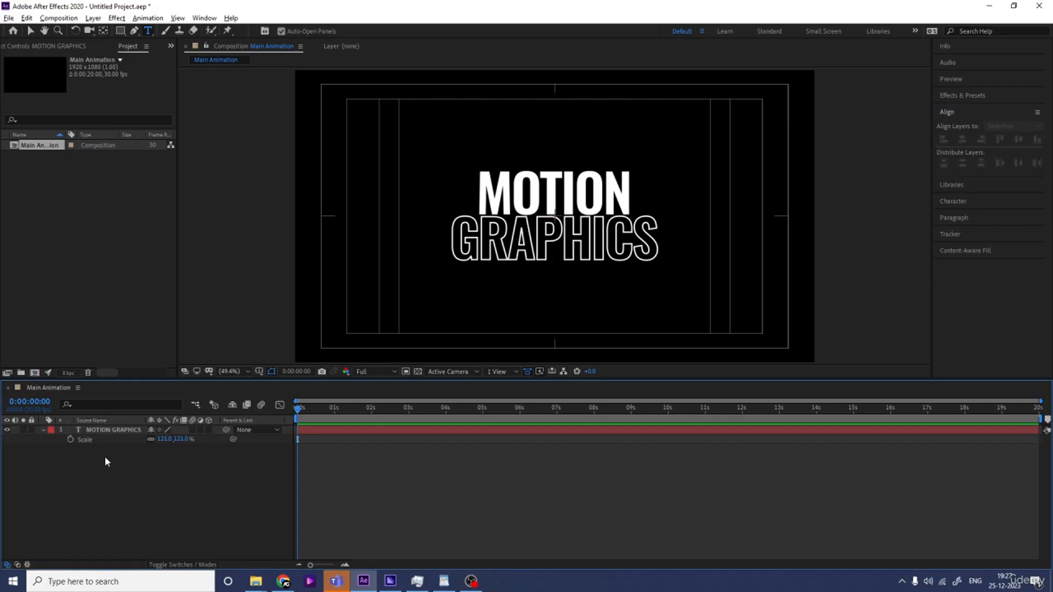
{"action": "left_click", "coordinate": [107, 431]}
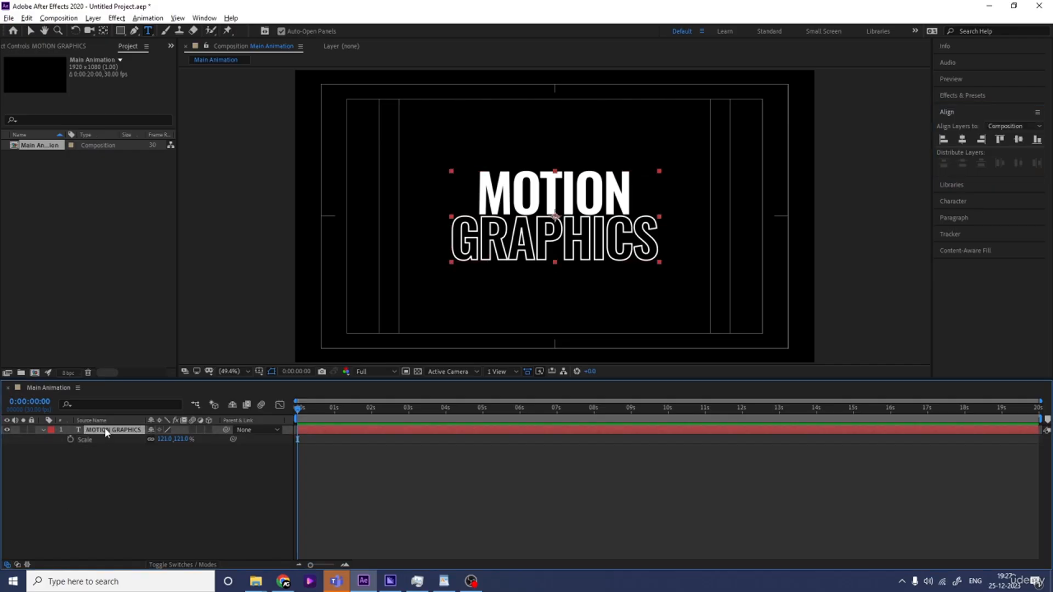
Pre-compose the text layer into a new composition named Text
{"action": "key", "text": "ctrl+shift+c"}
{"action": "type", "text": "Text"}
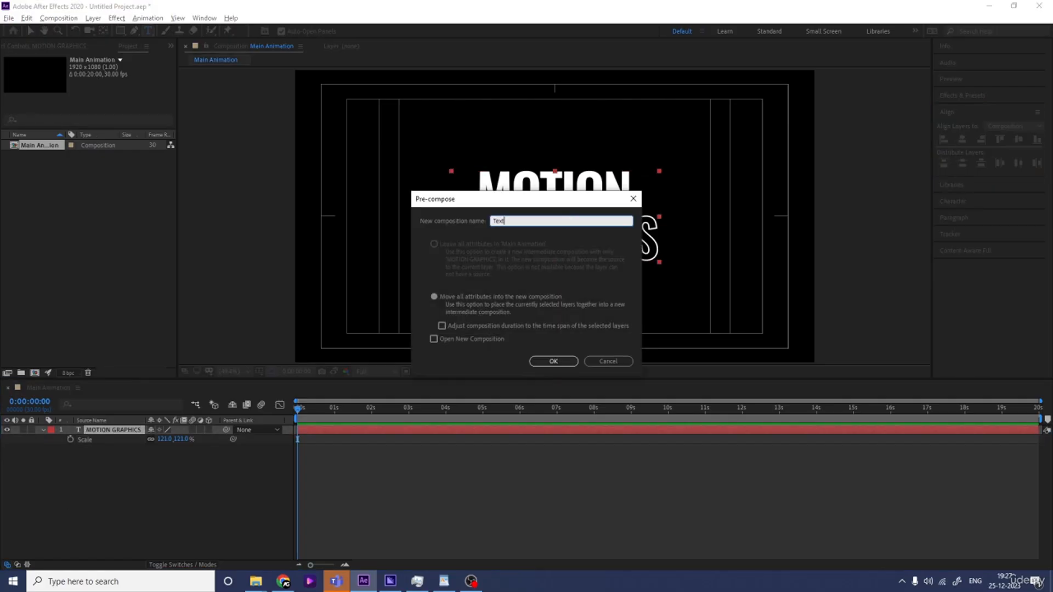
{"action": "key", "text": "Return"}
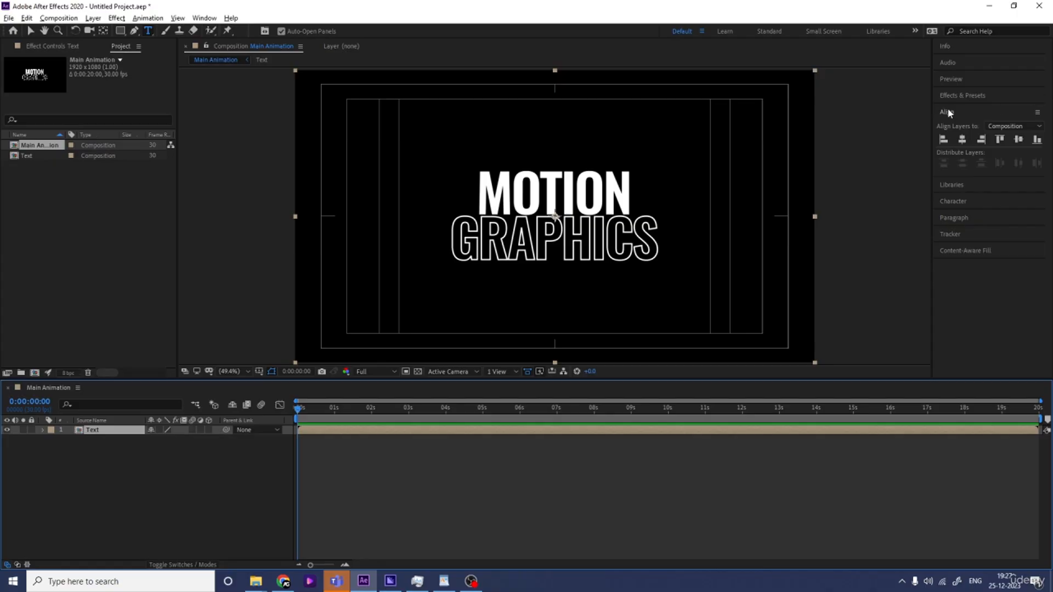
Search the effects library for cc sc and apply CC Scale Wipe to the Text layer
{"action": "left_click", "coordinate": [947, 95]}
{"action": "left_click", "coordinate": [968, 108]}
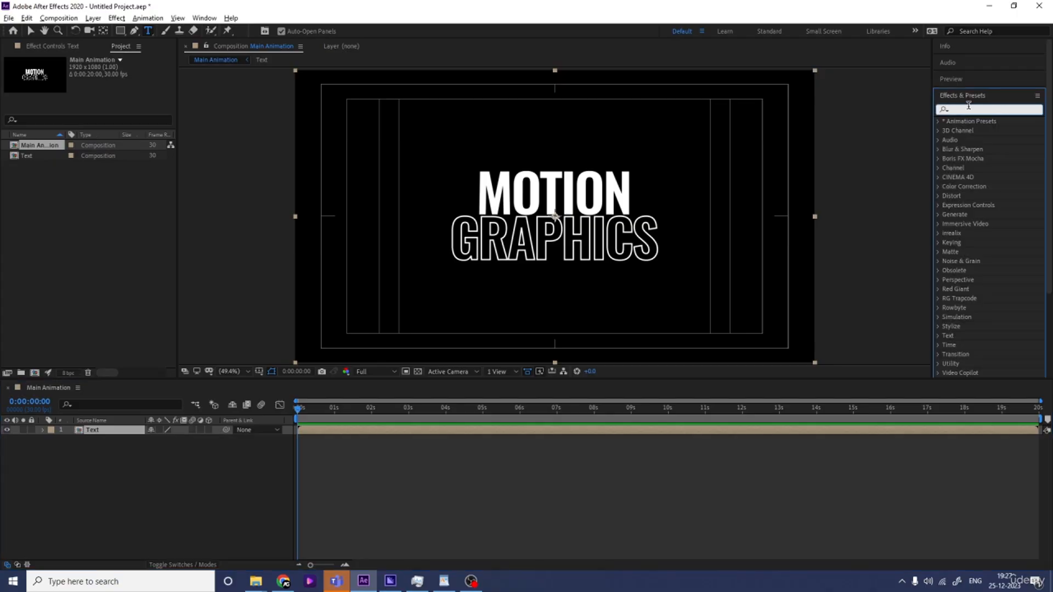
{"action": "type", "text": "cc sc"}
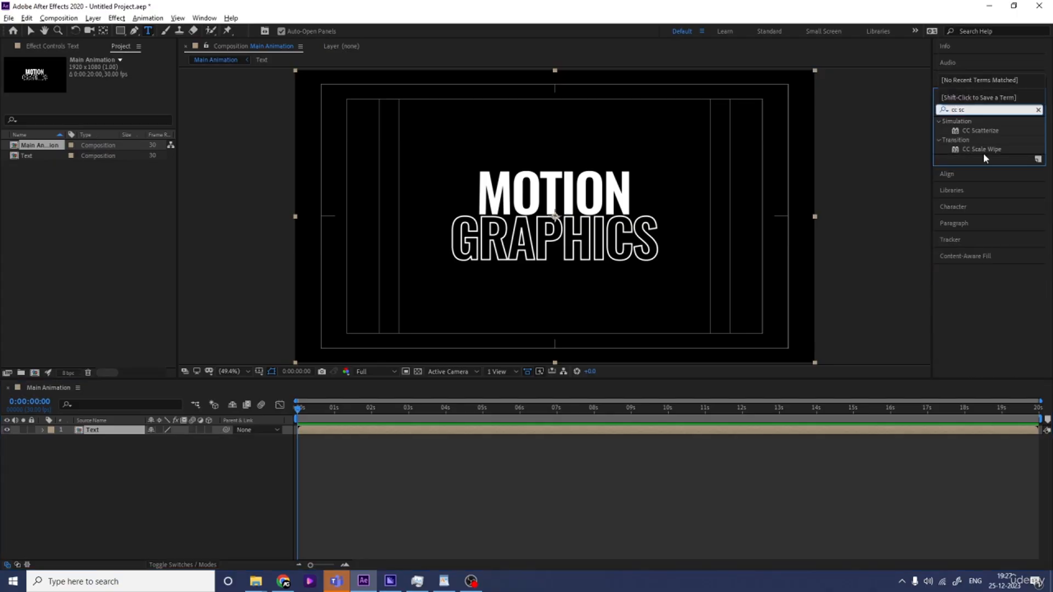
{"action": "double_click", "coordinate": [981, 150]}
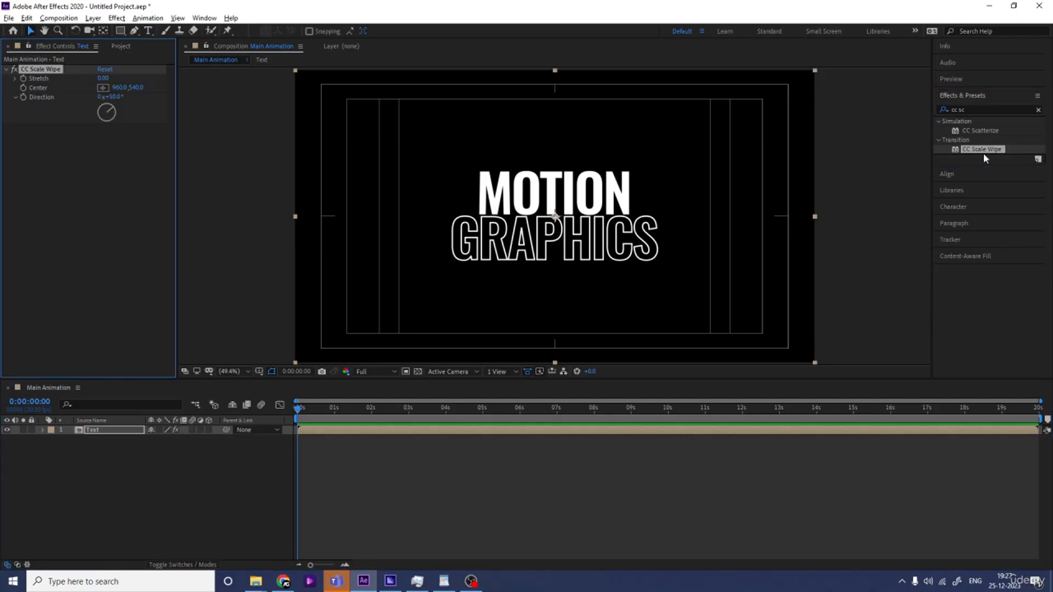
Set the CC Scale Wipe Stretch to 10
{"action": "left_click", "coordinate": [103, 88]}
{"action": "left_click", "coordinate": [103, 79]}
{"action": "key", "text": "Return"}
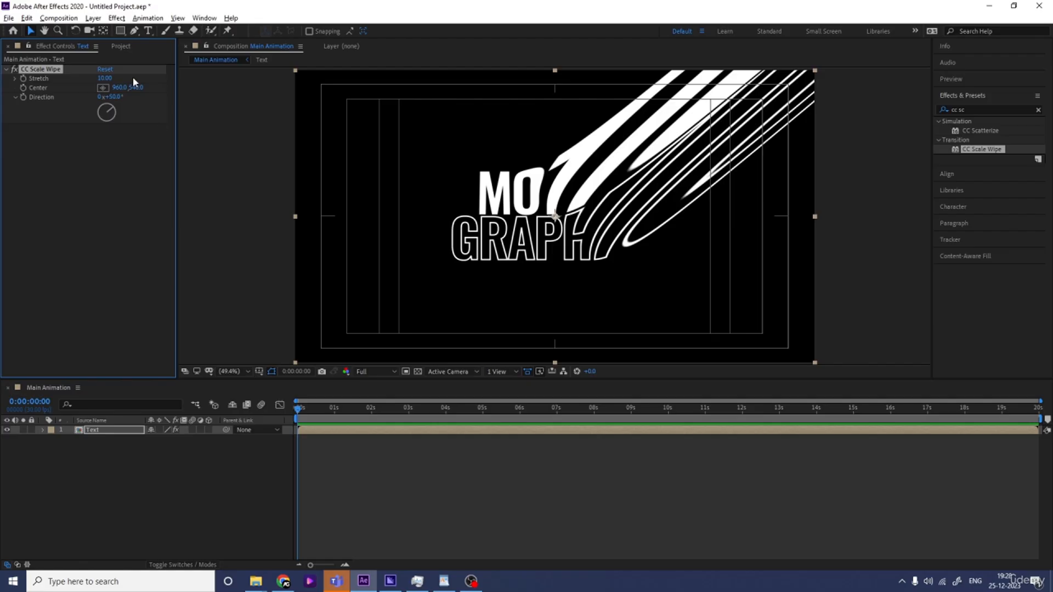
Animate the wipe Center from 1359, 540 at the start to about 332, 540 at about 3 seconds
{"action": "left_click_drag", "start_coordinate": [116, 87], "coordinate": [347, 101]}
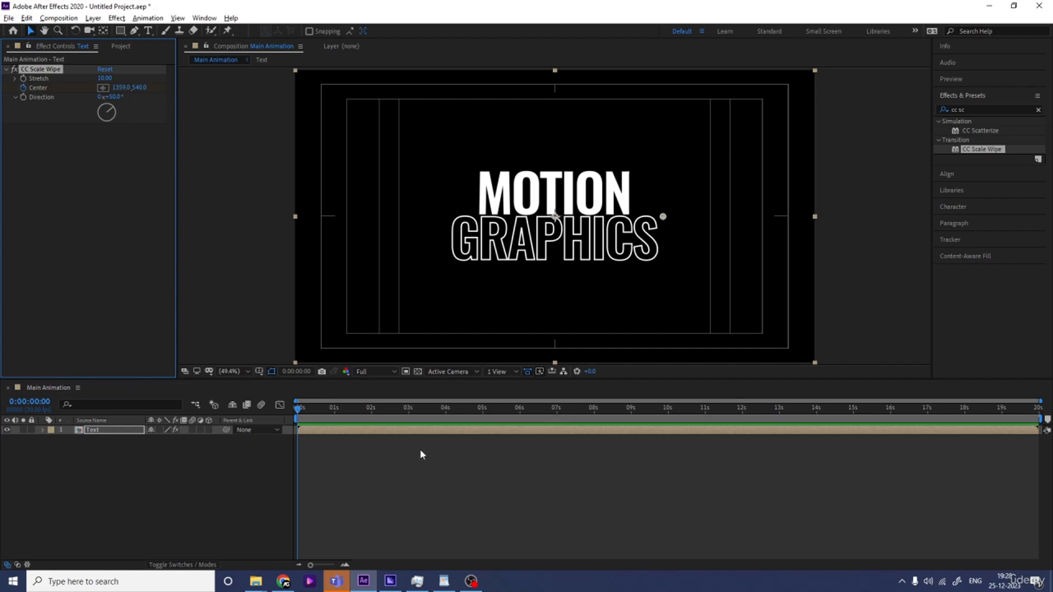
{"action": "key", "text": "u"}
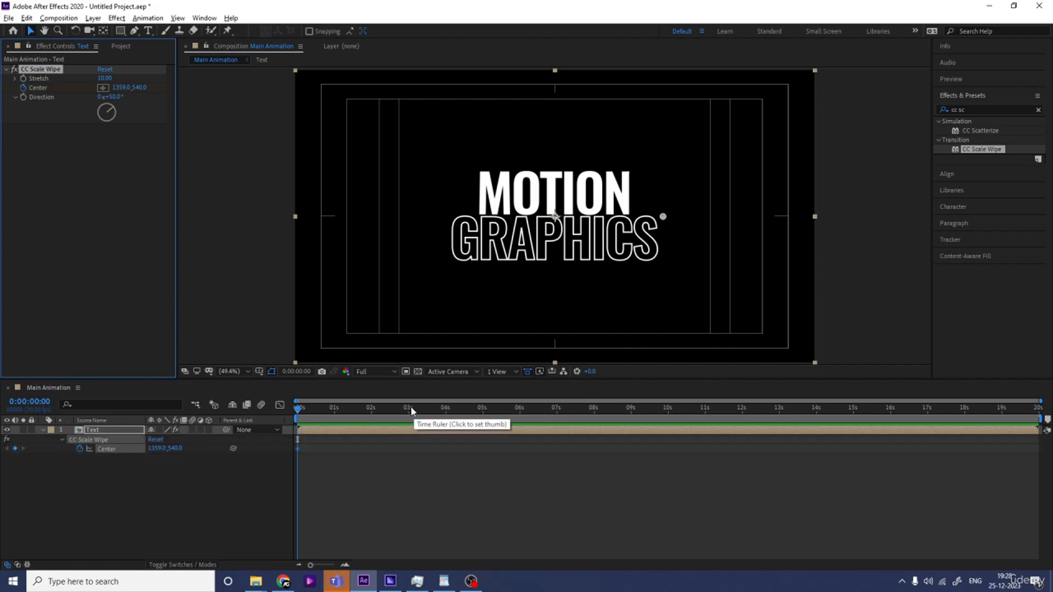
{"action": "left_click", "coordinate": [408, 408]}
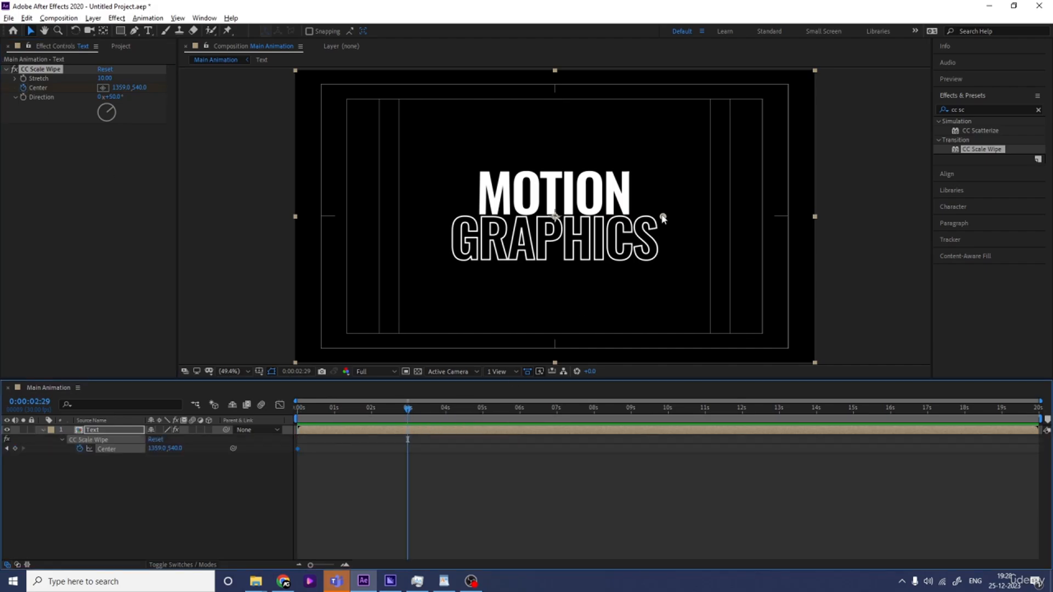
{"action": "left_click_drag", "start_coordinate": [663, 219], "coordinate": [382, 225]}
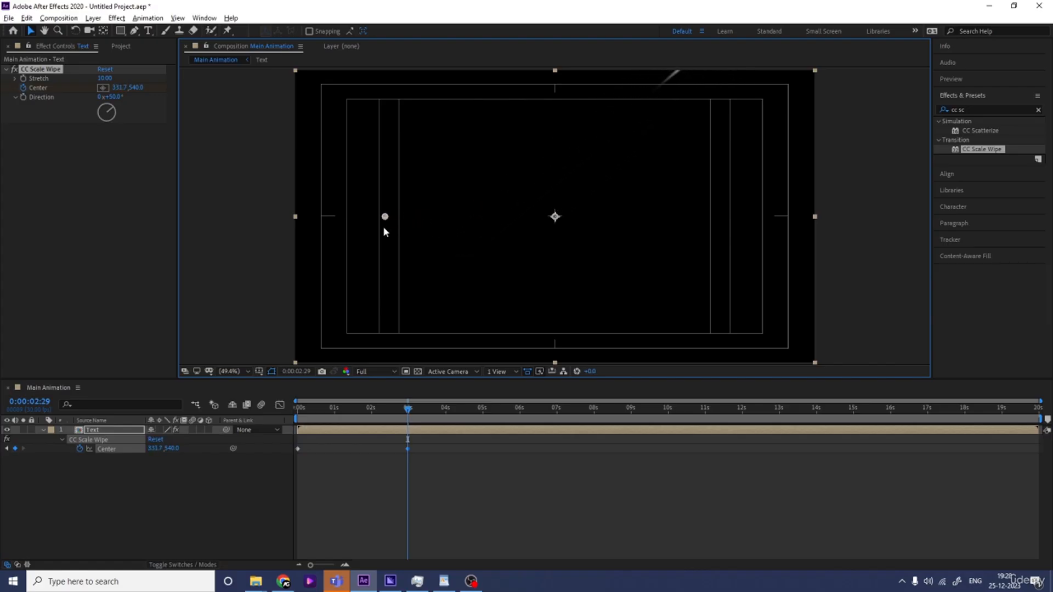
Preview the wipe and shift the two Center keyframes to about 1 s and 4 s
{"action": "key", "text": "space"}
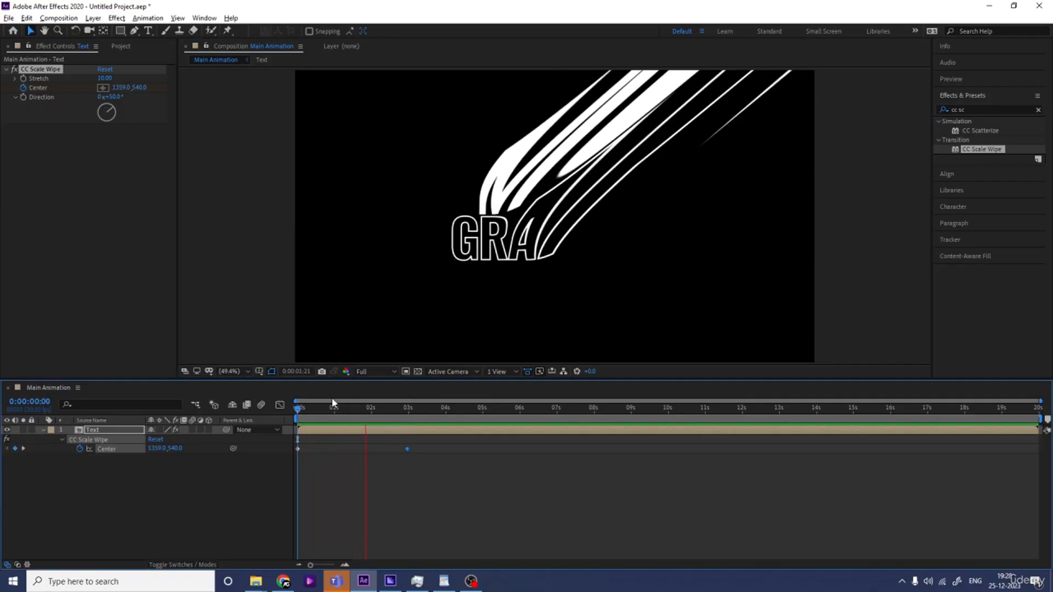
{"action": "key", "text": "space"}
{"action": "key", "text": "v"}
{"action": "left_click_drag", "start_coordinate": [442, 480], "coordinate": [335, 450]}
{"action": "left_click", "coordinate": [370, 467]}
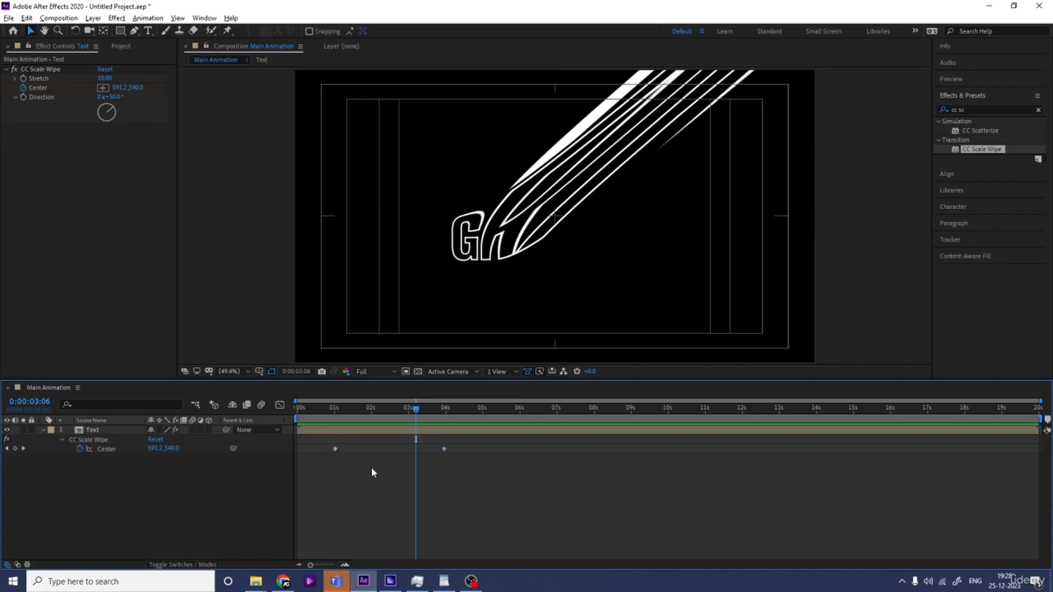
Preview the animation and time-reverse the two Center keyframes with Keyframe Assistant
{"action": "left_click", "coordinate": [301, 413]}
{"action": "key", "text": "space"}
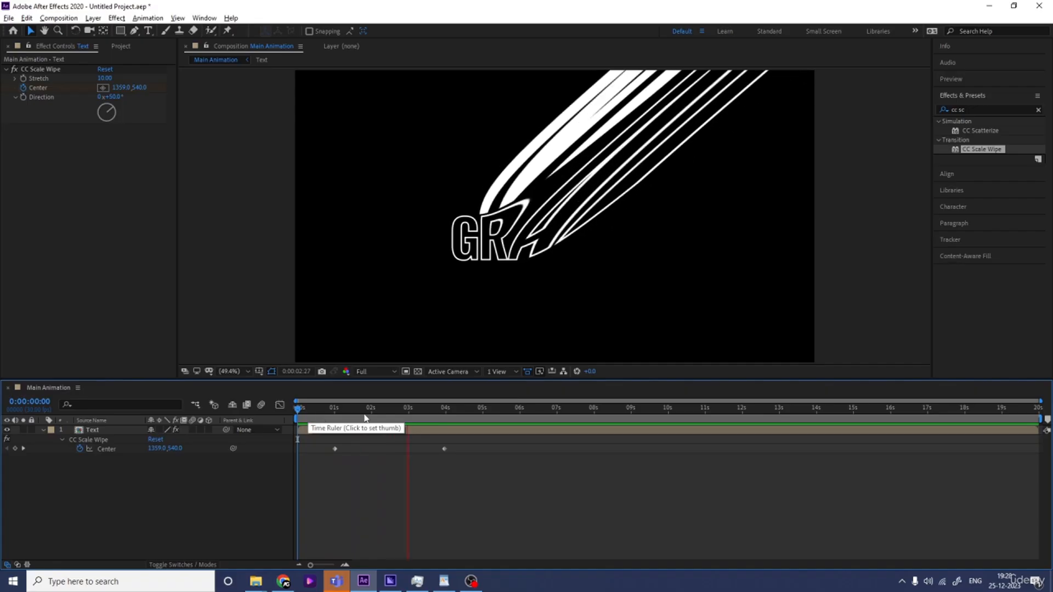
{"action": "key", "text": "space"}
{"action": "left_click_drag", "start_coordinate": [437, 420], "coordinate": [432, 423]}
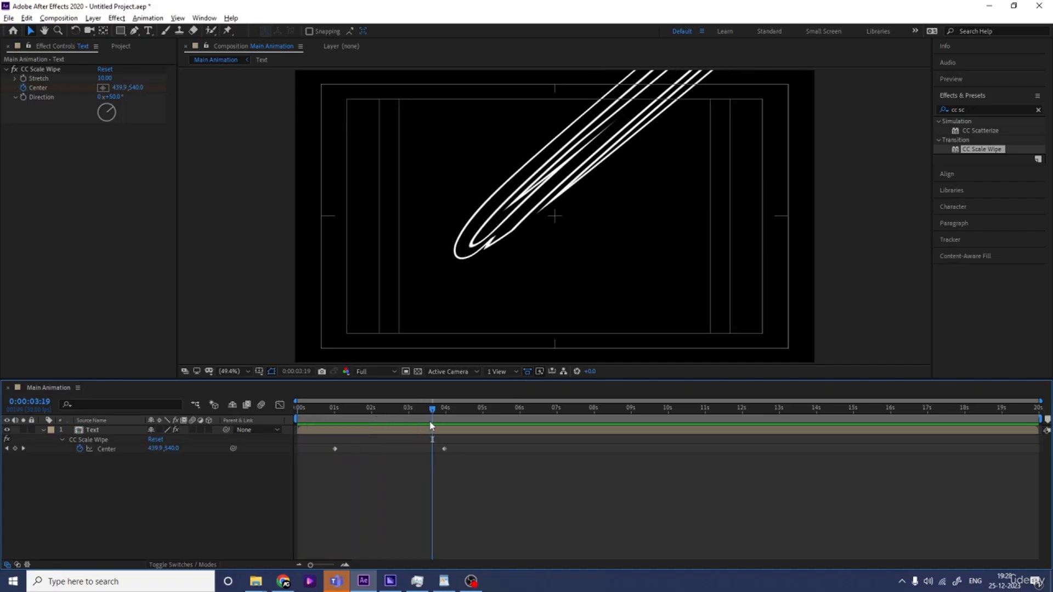
{"action": "key", "text": "j"}
{"action": "left_click_drag", "start_coordinate": [517, 477], "coordinate": [323, 445]}
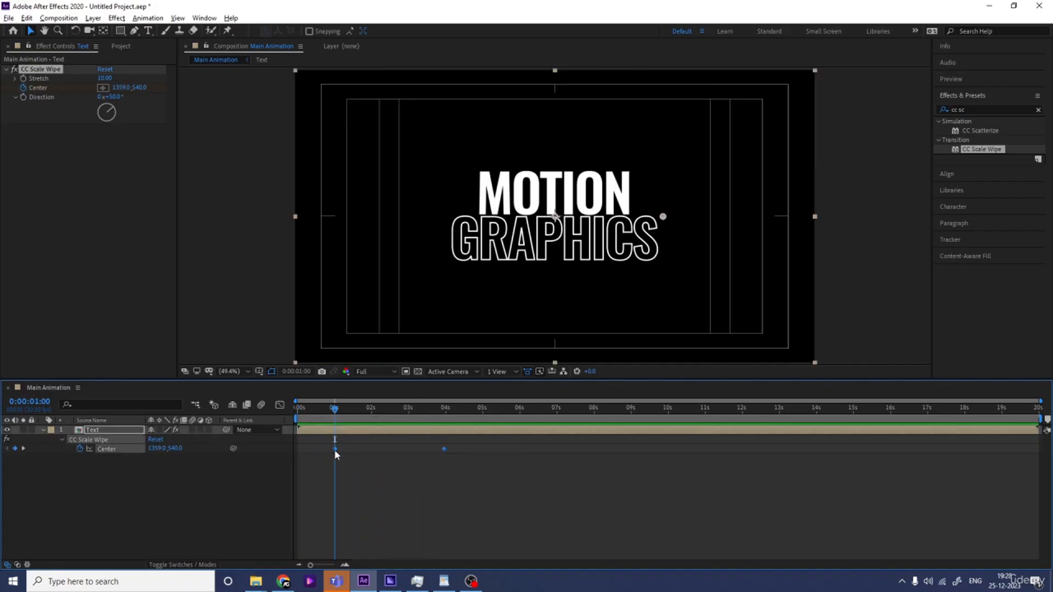
{"action": "right_click", "coordinate": [335, 449]}
{"action": "mouse_move", "coordinate": [351, 444]}
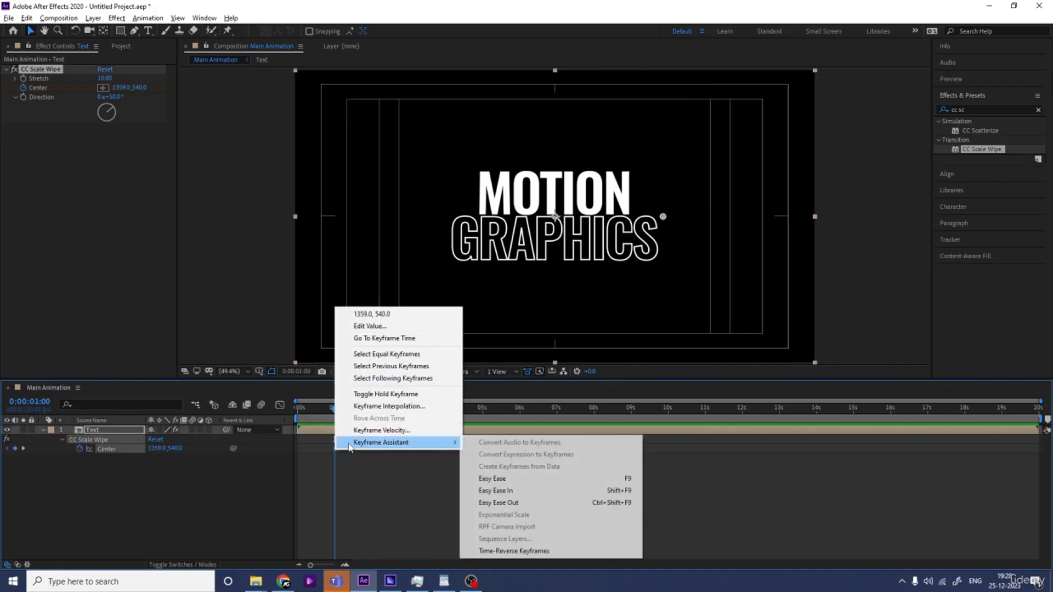
{"action": "left_click", "coordinate": [514, 552]}
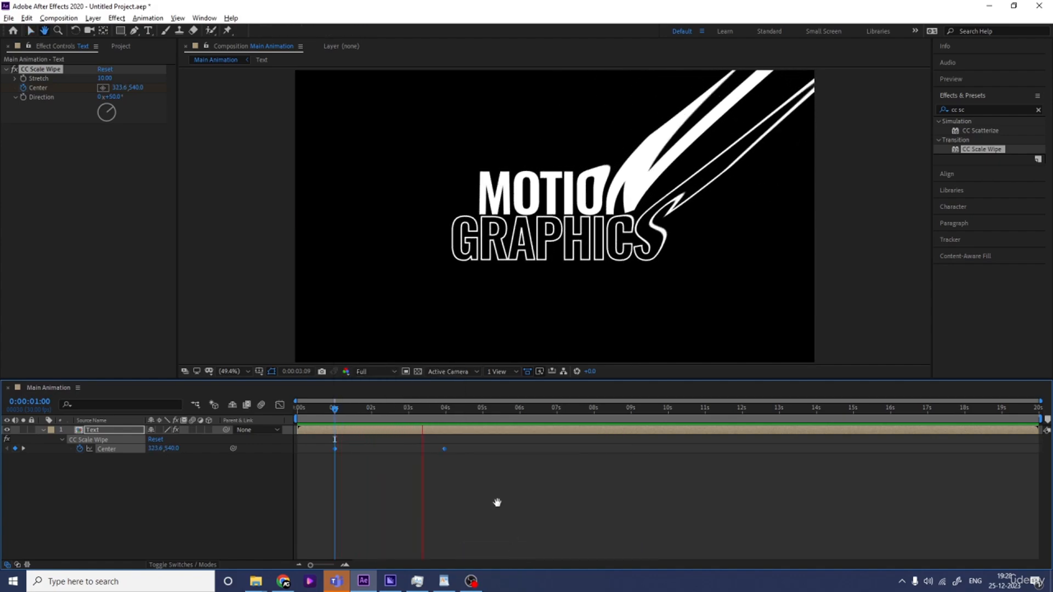
Preview the reveal and duplicate the Text layer
{"action": "key", "text": "space"}
{"action": "key", "text": "space"}
{"action": "key", "text": "space"}
{"action": "left_click", "coordinate": [505, 481]}
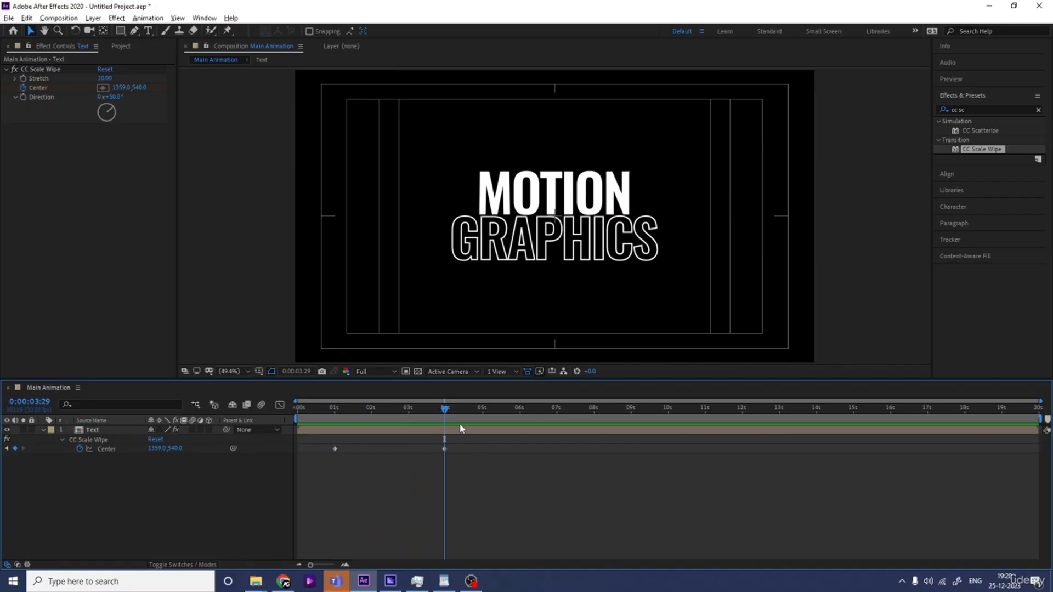
{"action": "left_click", "coordinate": [400, 431]}
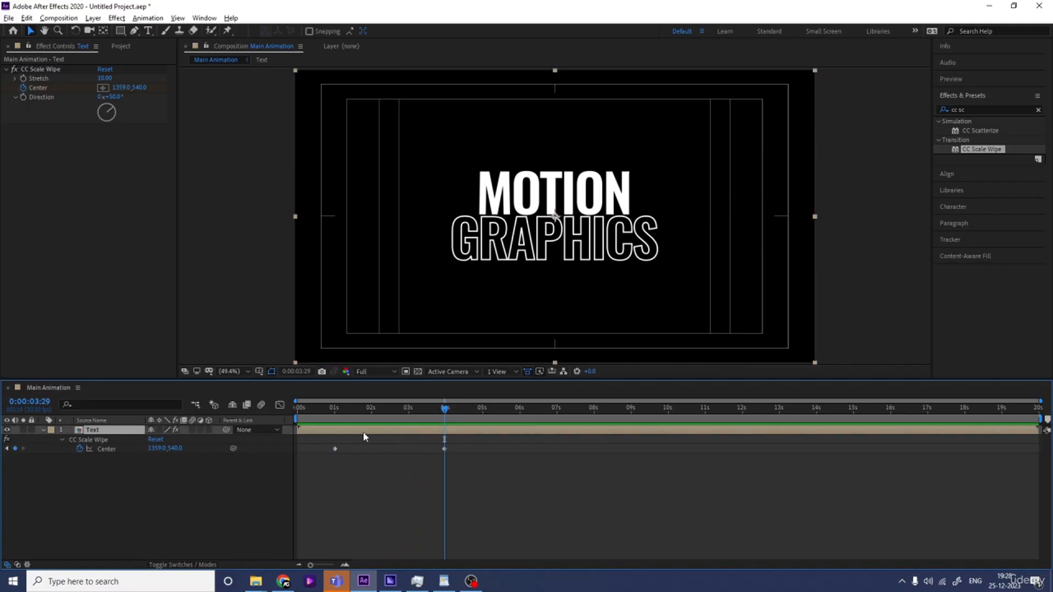
{"action": "key", "text": "ctrl+d"}
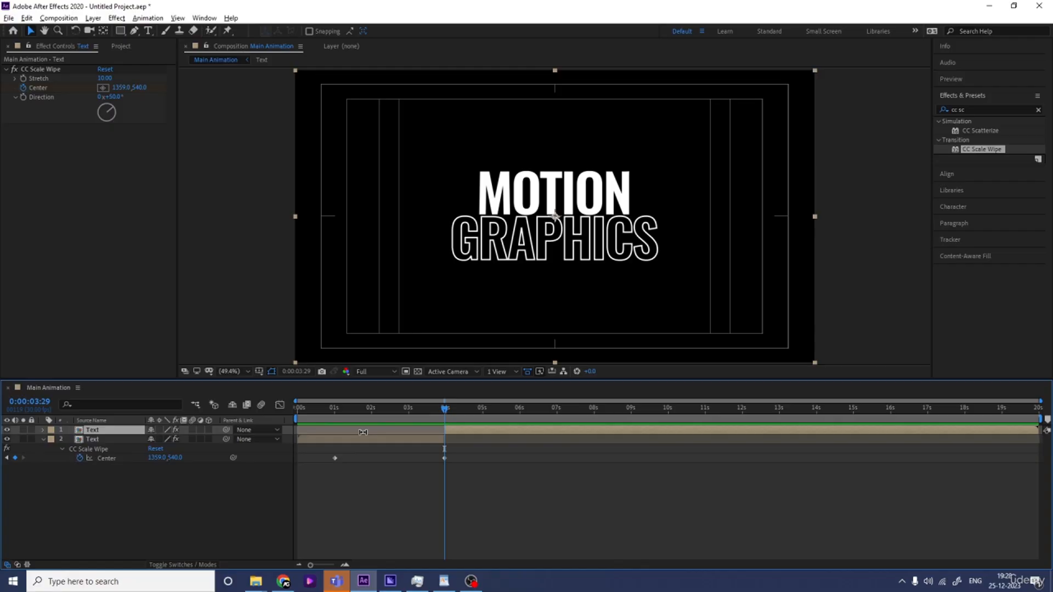
Delete the Center keyframes from the duplicated top Text layer
{"action": "key", "text": "u"}
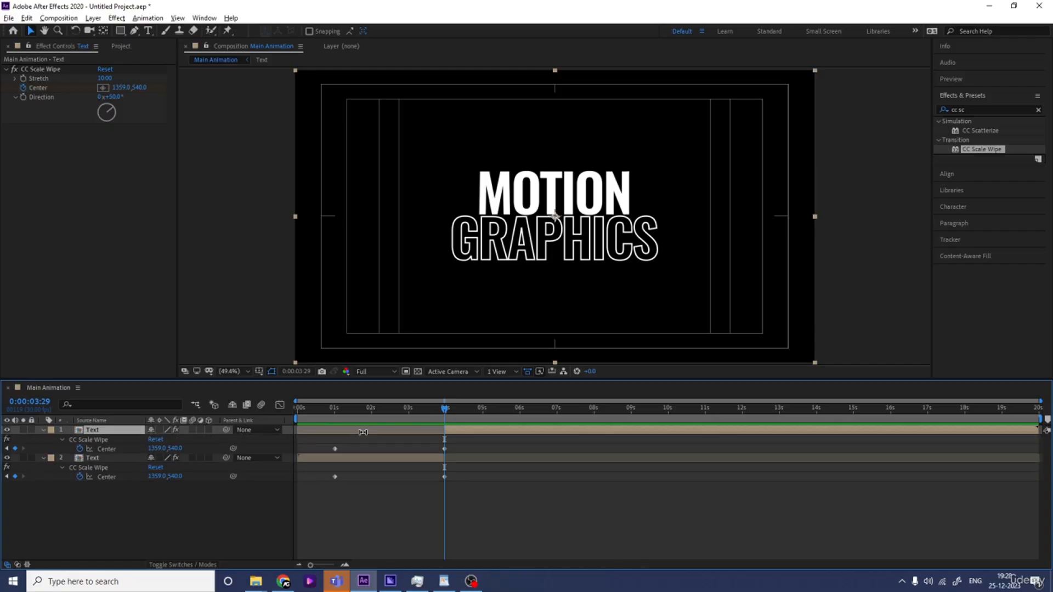
{"action": "left_click_drag", "start_coordinate": [466, 442], "coordinate": [315, 458]}
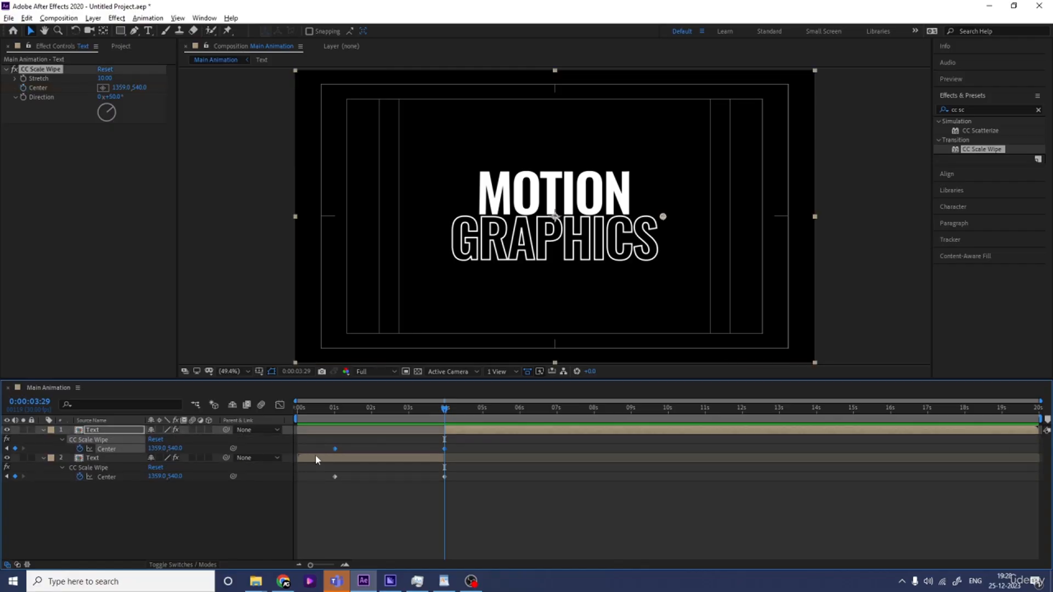
{"action": "key", "text": "Delete"}
{"action": "left_click", "coordinate": [475, 432]}
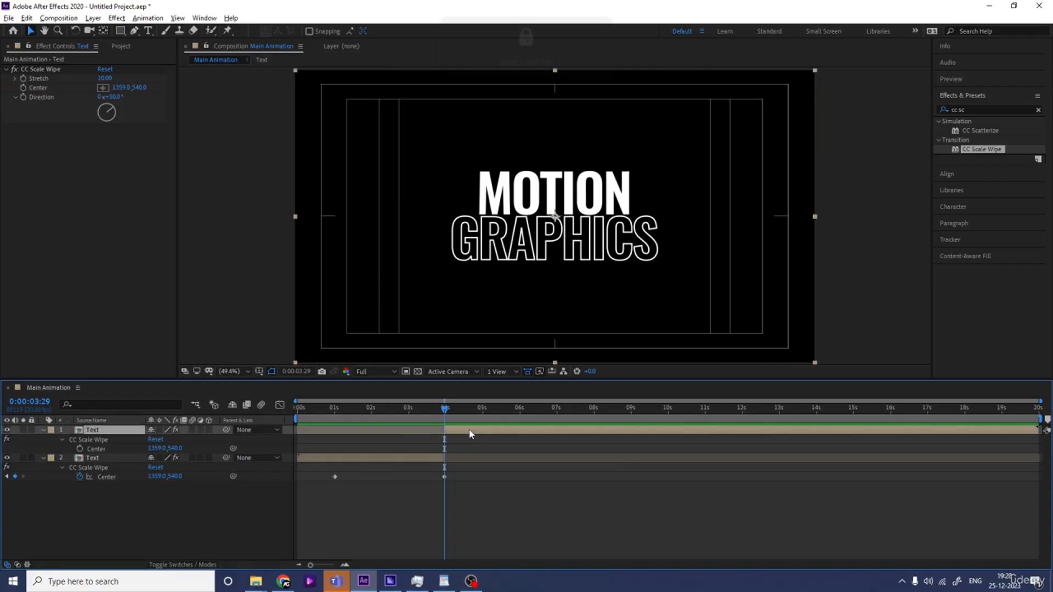
{"action": "key", "text": "Num_Lock"}
{"action": "left_click_drag", "start_coordinate": [118, 89], "coordinate": [105, 88]}
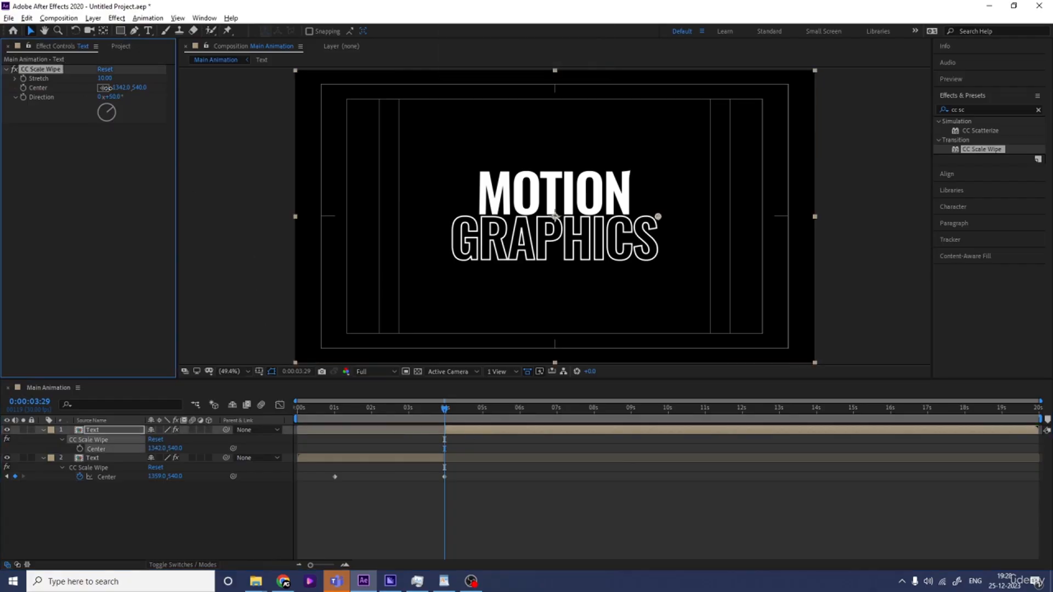
{"action": "key", "text": "ctrl+z"}
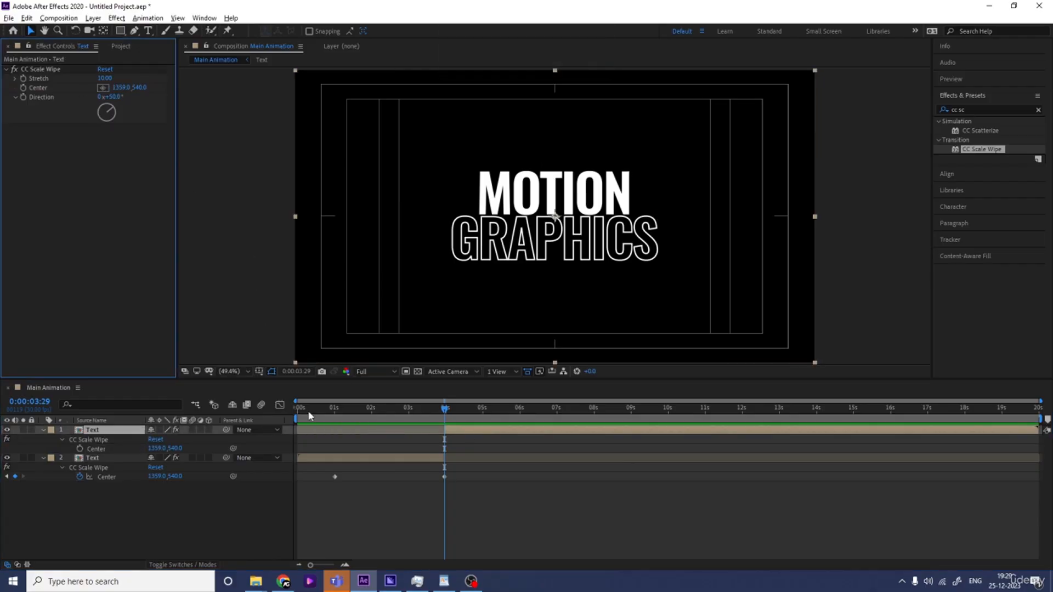
Set the top layer's wipe Direction to 138° and its Center to about 1508, 540
{"action": "left_click", "coordinate": [107, 432]}
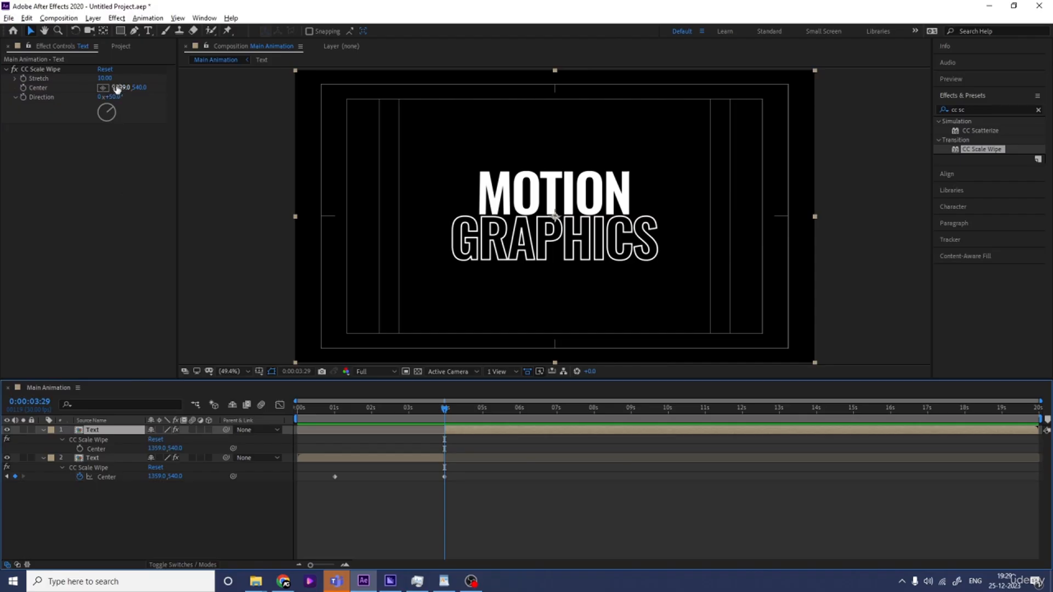
{"action": "left_click_drag", "start_coordinate": [116, 88], "coordinate": [12, 101]}
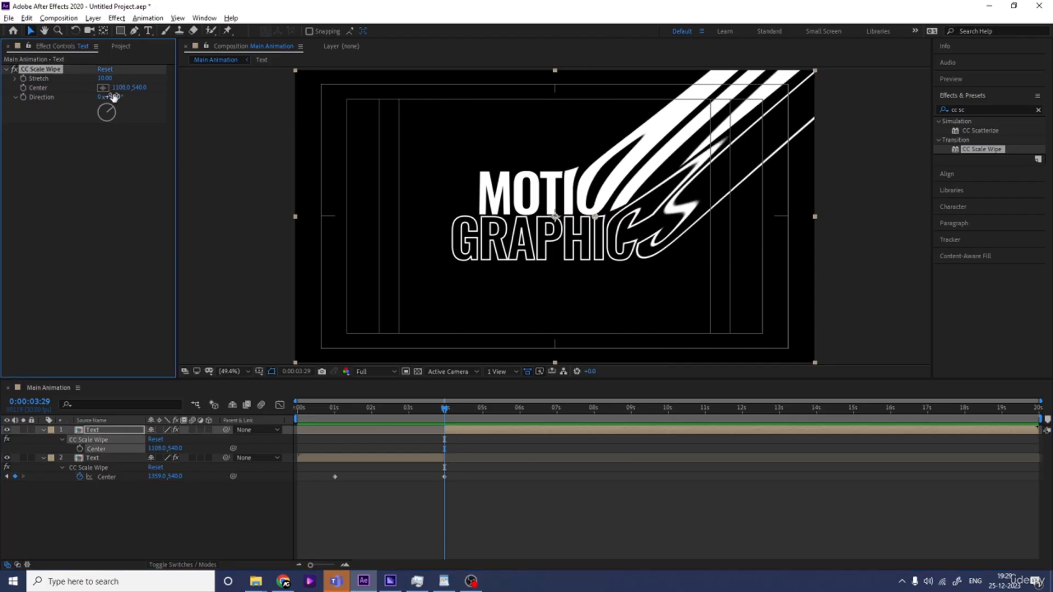
{"action": "mouse_move", "coordinate": [117, 88]}
{"action": "left_mouse_down"}
{"action": "mouse_move", "coordinate": [68, 91]}
{"action": "mouse_move", "coordinate": [101, 104]}
{"action": "mouse_move", "coordinate": [65, 127]}
{"action": "mouse_move", "coordinate": [80, 141]}
{"action": "mouse_move", "coordinate": [217, 152]}
{"action": "left_mouse_up"}
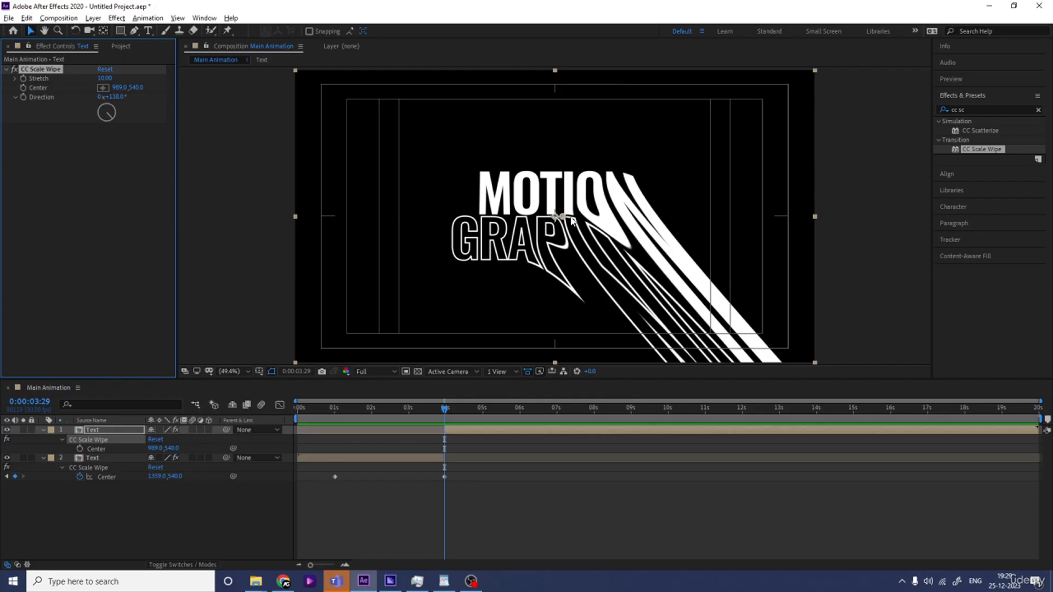
{"action": "mouse_move", "coordinate": [560, 219]}
{"action": "left_mouse_down"}
{"action": "mouse_move", "coordinate": [447, 223]}
{"action": "mouse_move", "coordinate": [708, 219]}
{"action": "left_mouse_up"}
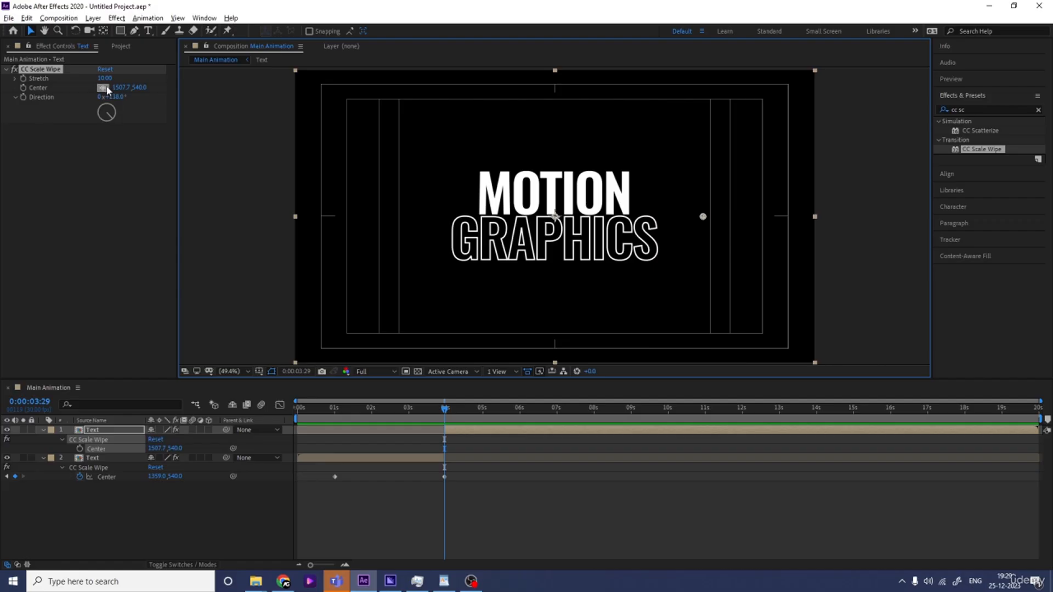
Keyframe the top layer's Center at 4 s and move it to about 335, 540 at about 7 s
{"action": "left_click", "coordinate": [23, 88]}
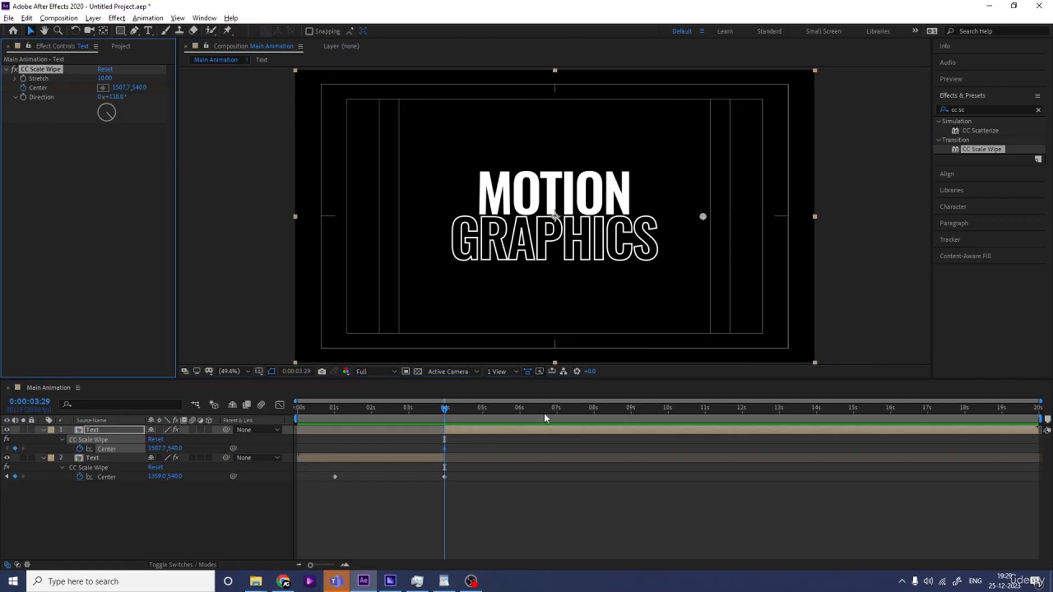
{"action": "left_click", "coordinate": [559, 413]}
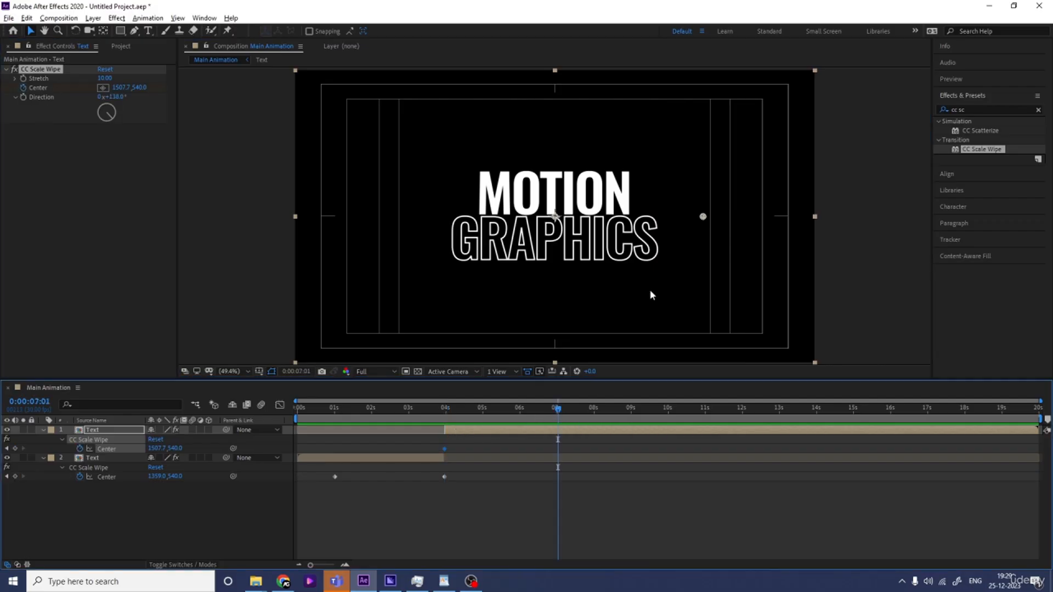
{"action": "left_click_drag", "start_coordinate": [702, 219], "coordinate": [384, 228]}
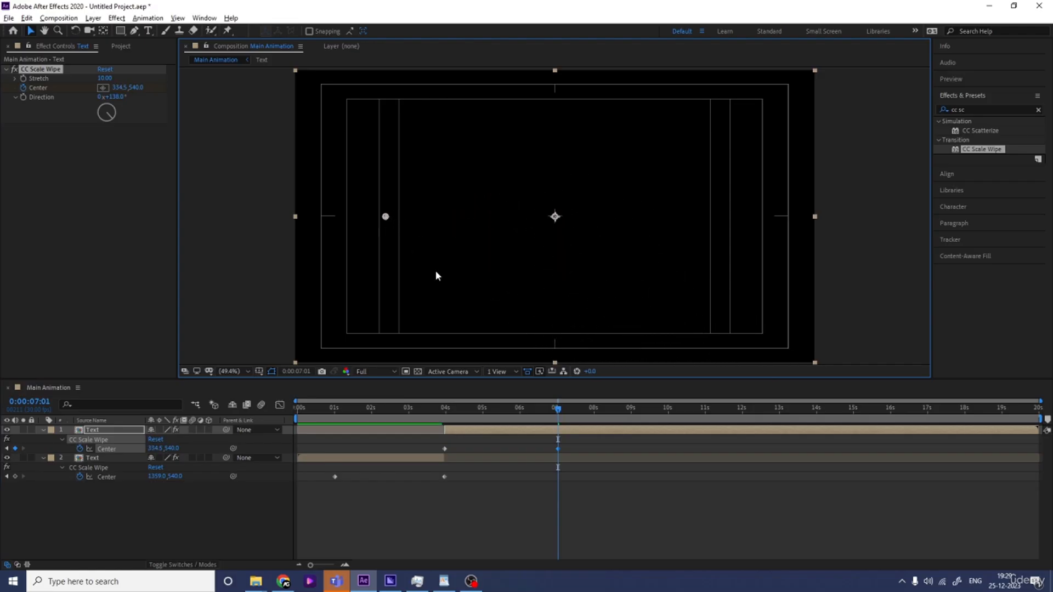
Preview the two-layer wipe animation from the start
{"action": "left_click", "coordinate": [418, 420]}
{"action": "left_click", "coordinate": [361, 420]}
{"action": "key", "text": "space"}
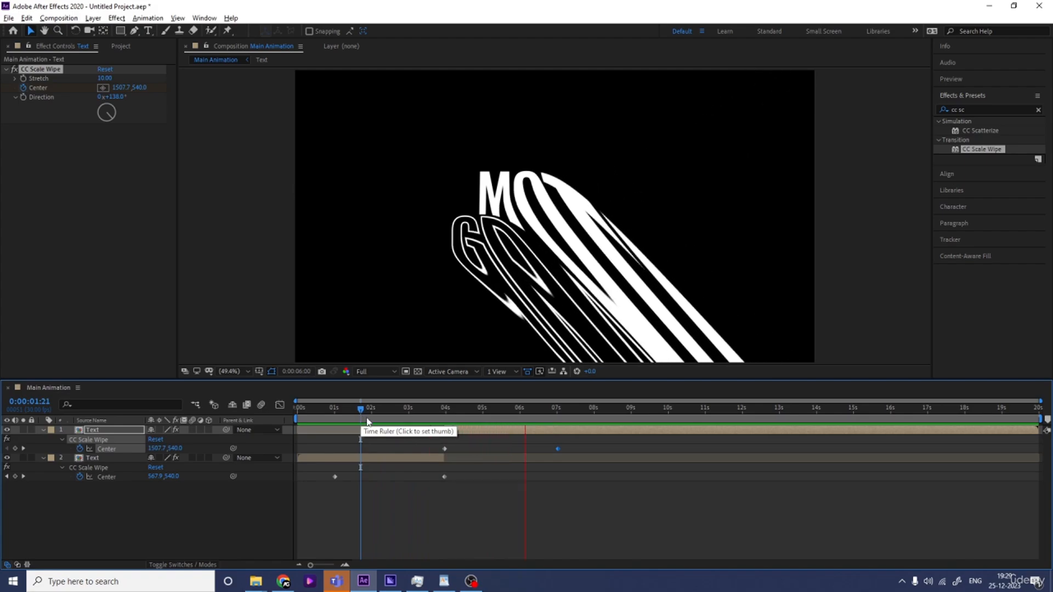
{"action": "key", "text": "space"}
Select both Text layers and precompose them into a composition named Text Animation
{"action": "left_click_drag", "start_coordinate": [634, 505], "coordinate": [323, 430]}
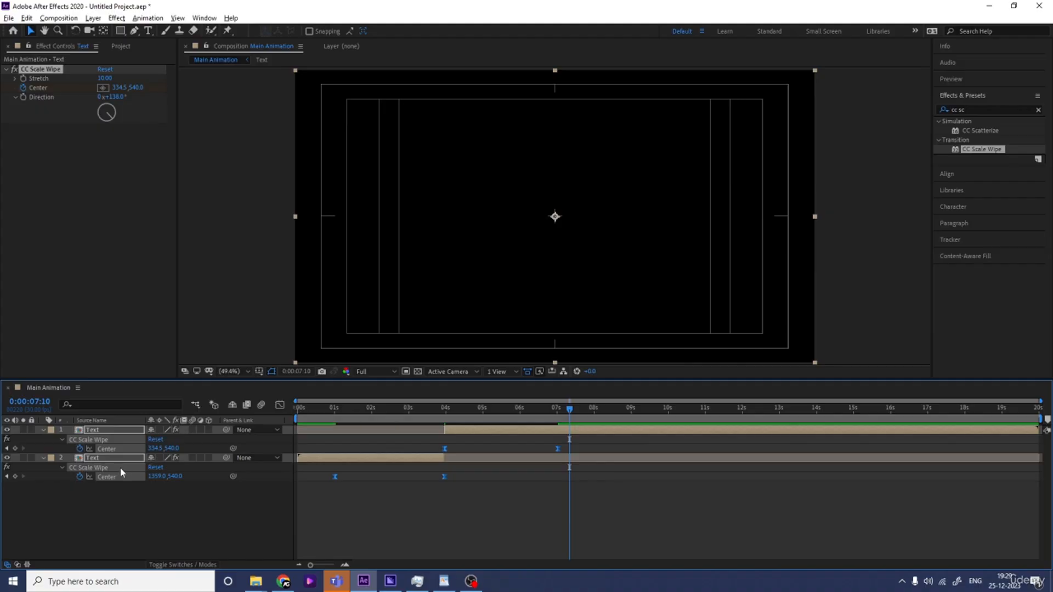
{"action": "left_click", "coordinate": [146, 522]}
{"action": "left_click_drag", "start_coordinate": [158, 514], "coordinate": [82, 430]}
{"action": "key", "text": "ctrl+shift+c"}
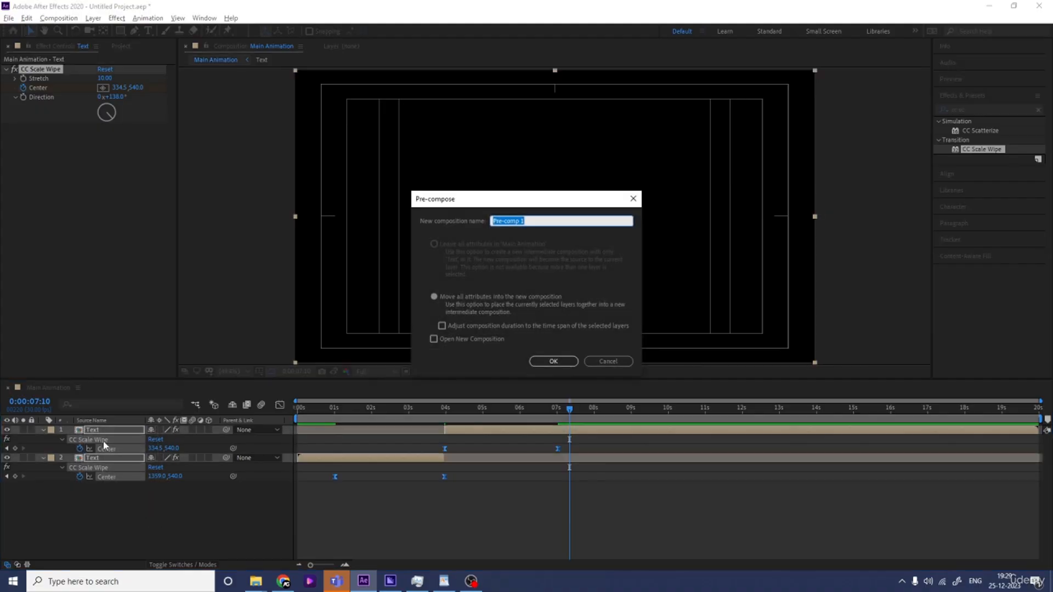
{"action": "type", "text": "Text Animation"}
{"action": "key", "text": "Return"}
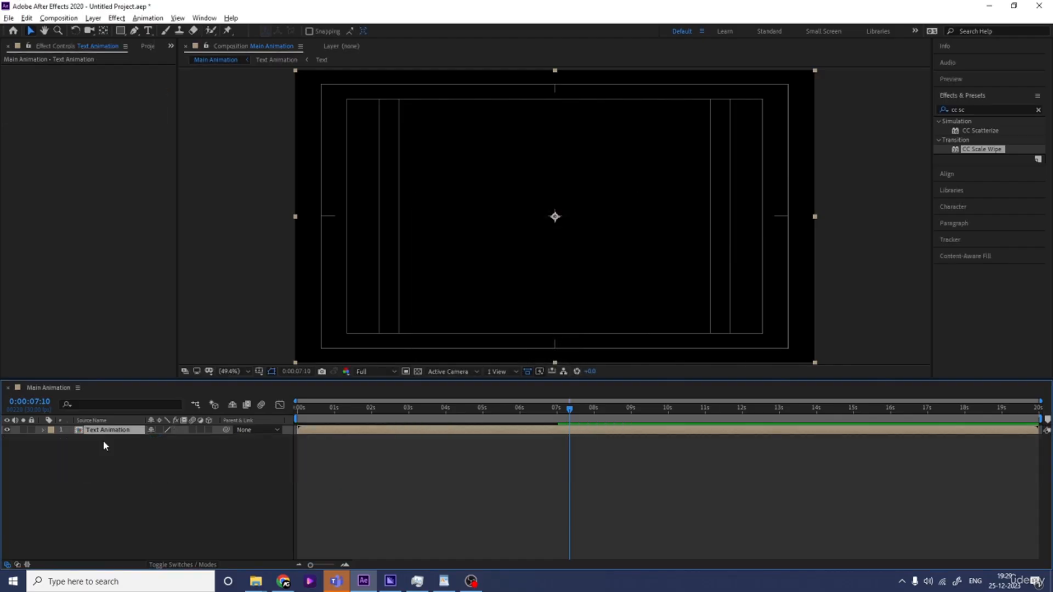
Create a new composition named ramp and add a full-frame white solid to it
{"action": "key", "text": "ctrl+k"}
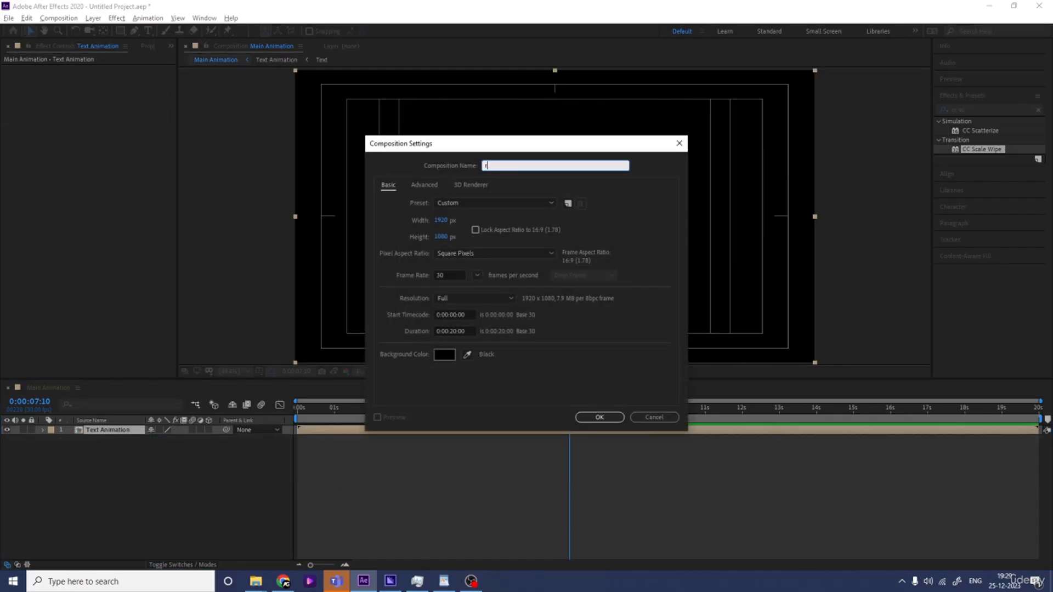
{"action": "key", "text": "Return"}
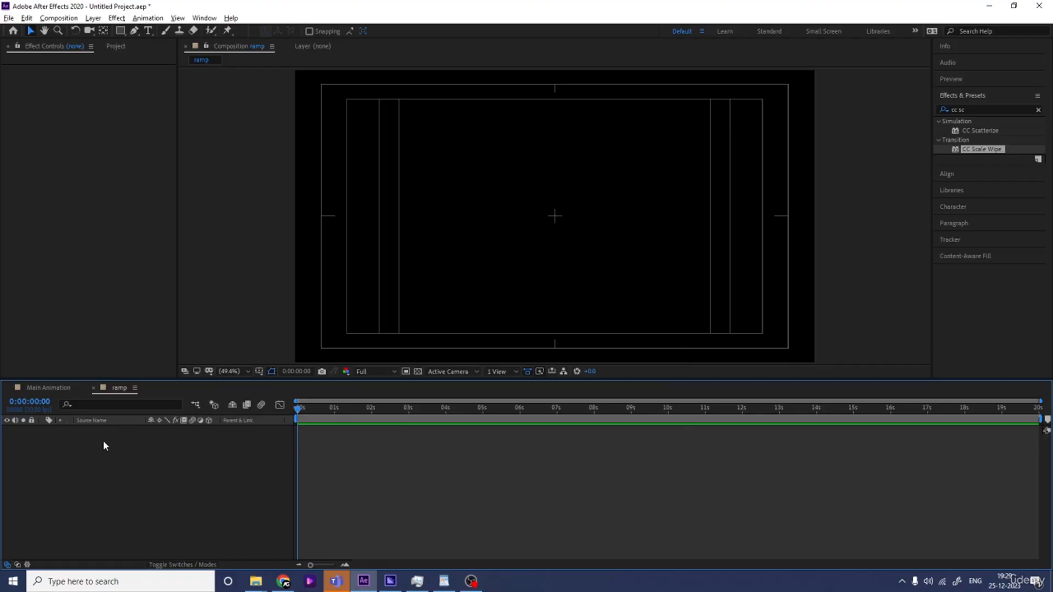
{"action": "key", "text": "ctrl+y"}
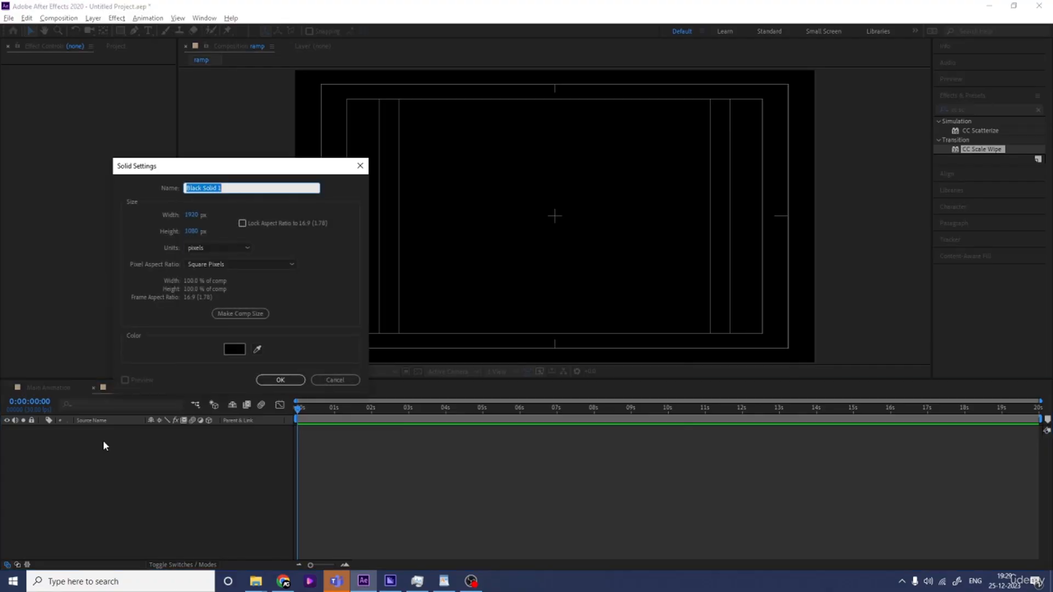
{"action": "left_click", "coordinate": [236, 350]}
{"action": "left_click_drag", "start_coordinate": [152, 291], "coordinate": [47, 166]}
{"action": "key", "text": "Return"}
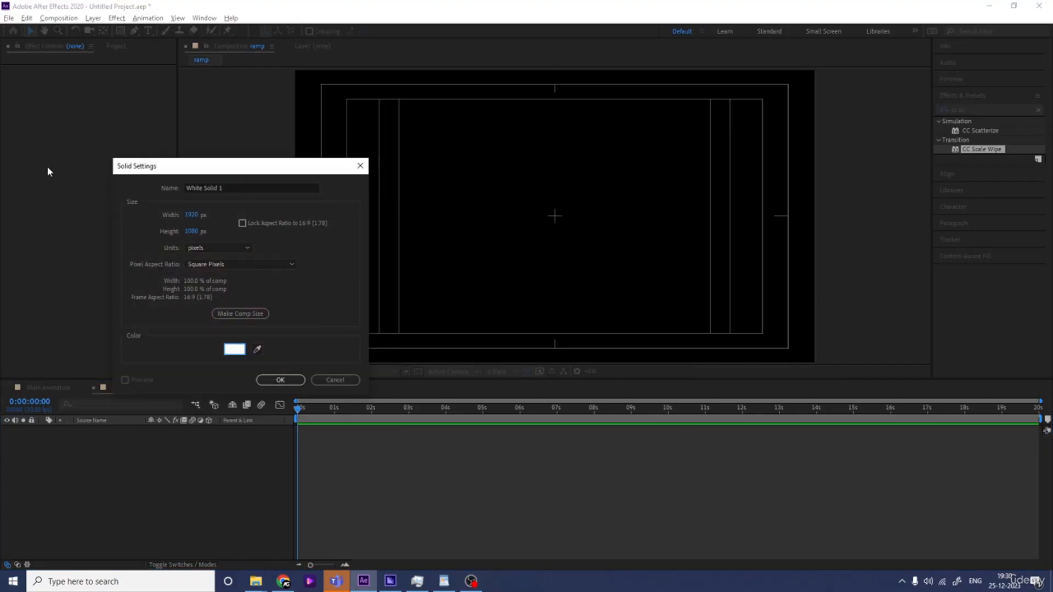
{"action": "key", "text": "Return"}
Lock the white solid and add a full-frame black solid above it
{"action": "left_click", "coordinate": [31, 429]}
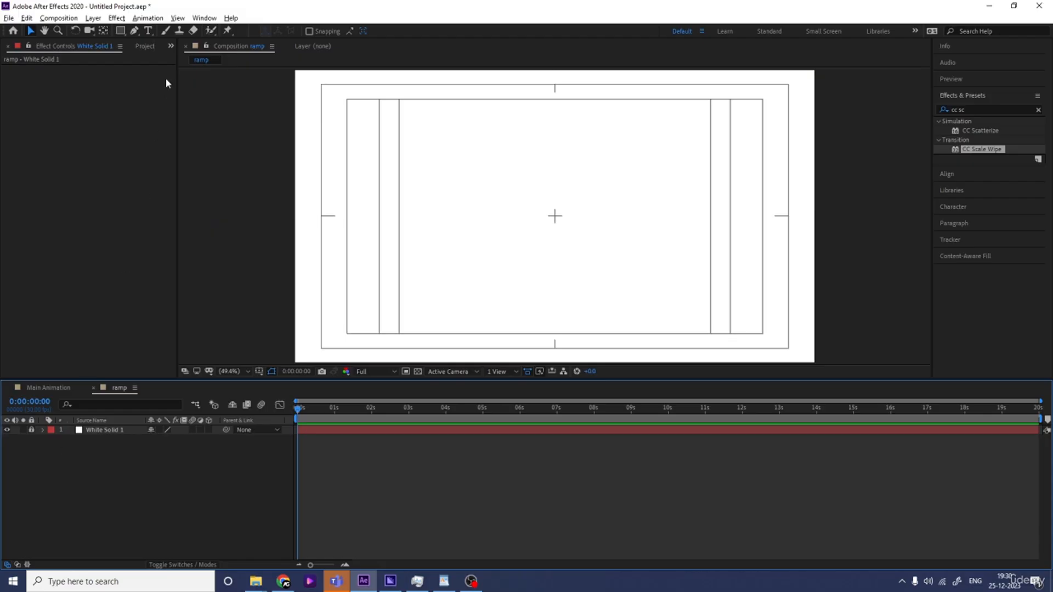
{"action": "key", "text": "ctrl+y"}
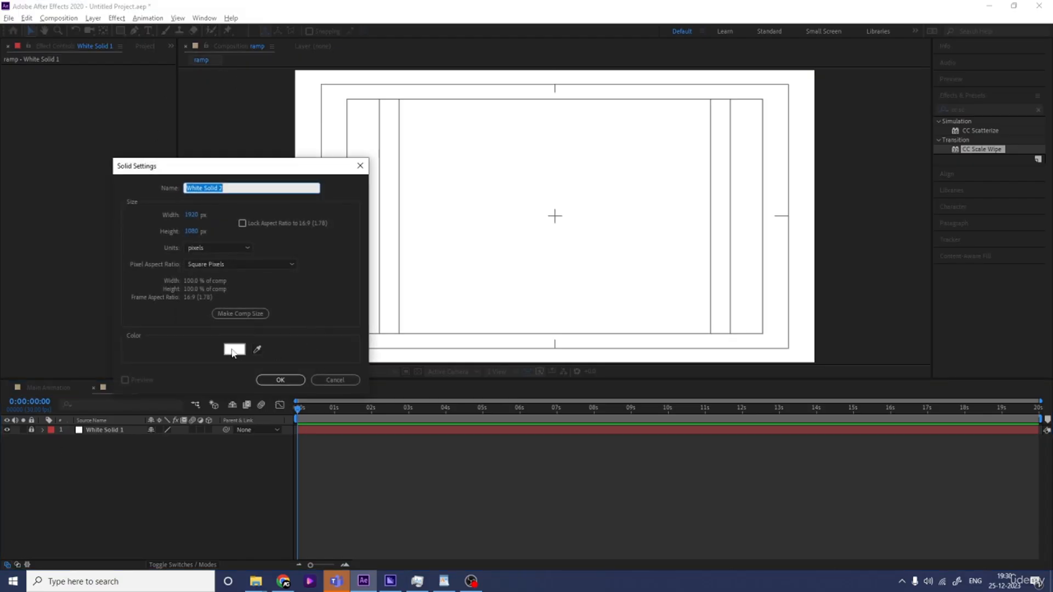
{"action": "left_click", "coordinate": [232, 352]}
{"action": "left_click_drag", "start_coordinate": [223, 329], "coordinate": [78, 433]}
{"action": "key", "text": "Return"}
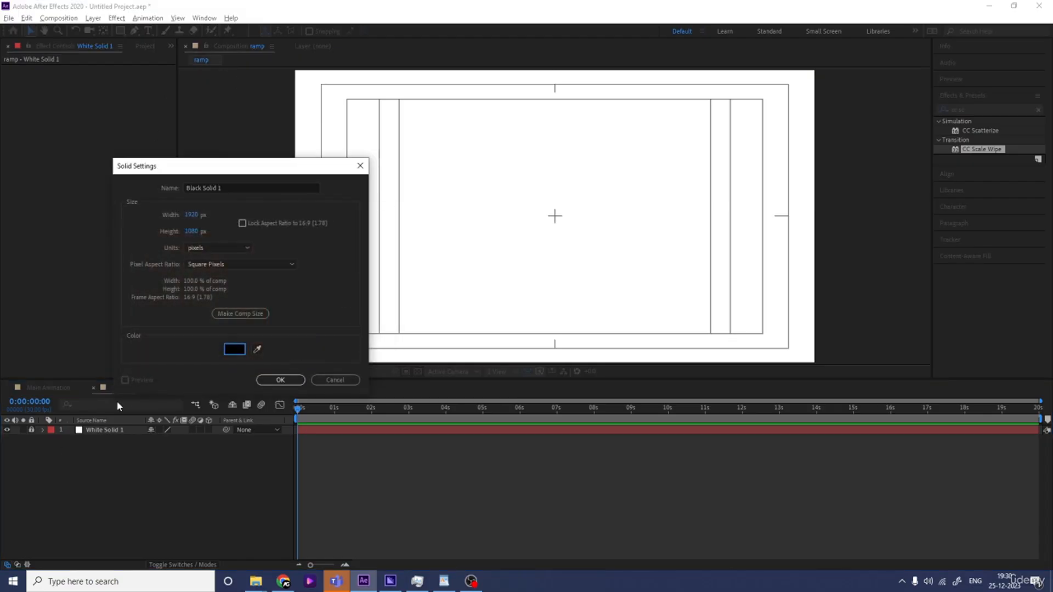
{"action": "key", "text": "Return"}
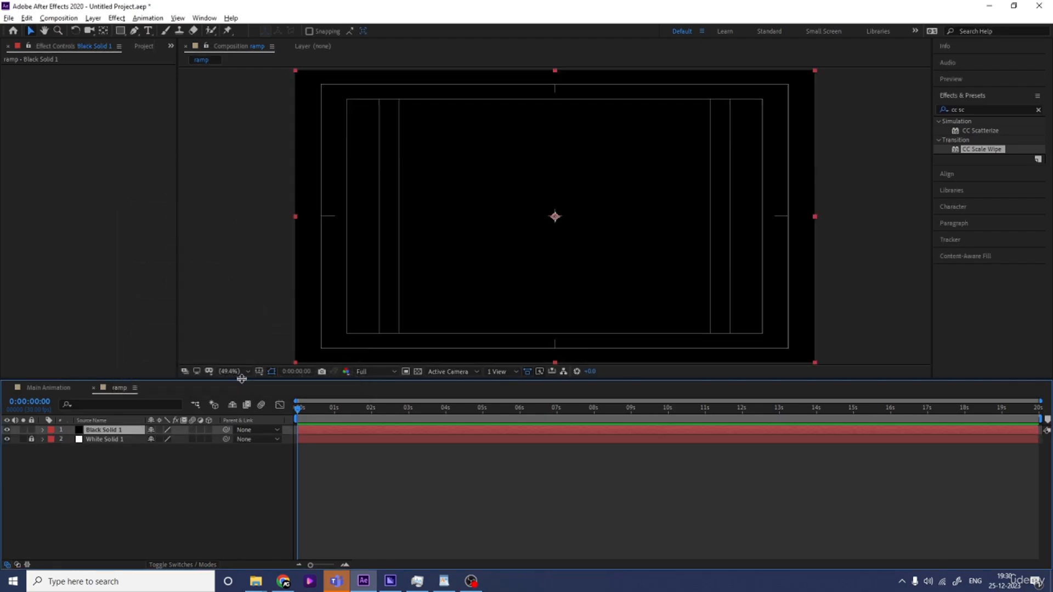
Set the black solid's vertical scale to 10% to form a thin horizontal band
{"action": "left_click", "coordinate": [189, 481]}
{"action": "left_click", "coordinate": [110, 433]}
{"action": "key", "text": "s"}
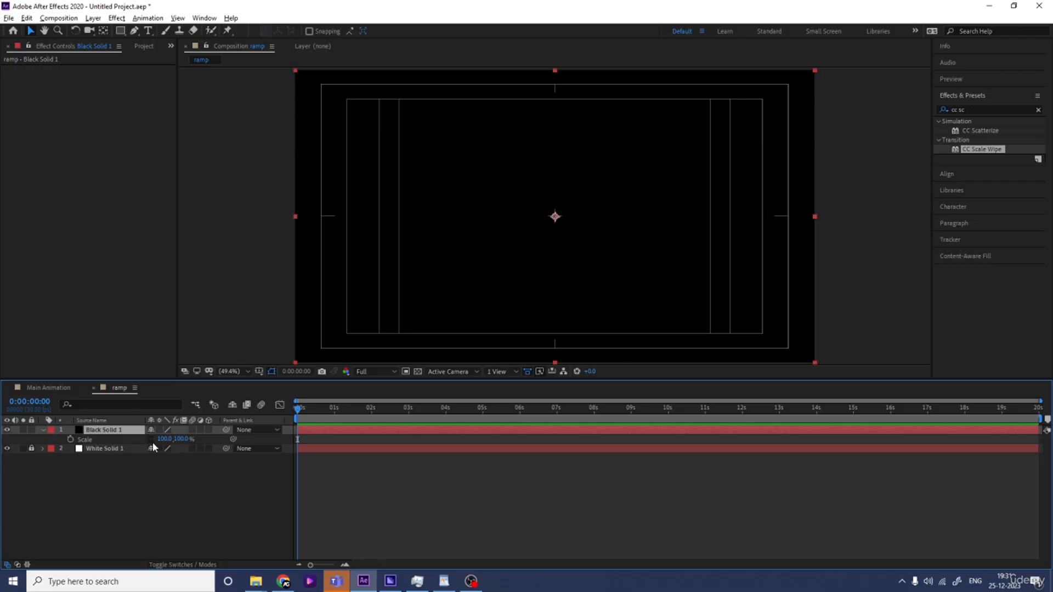
{"action": "left_click", "coordinate": [181, 439]}
{"action": "type", "text": "20"}
{"action": "key", "text": "Return"}
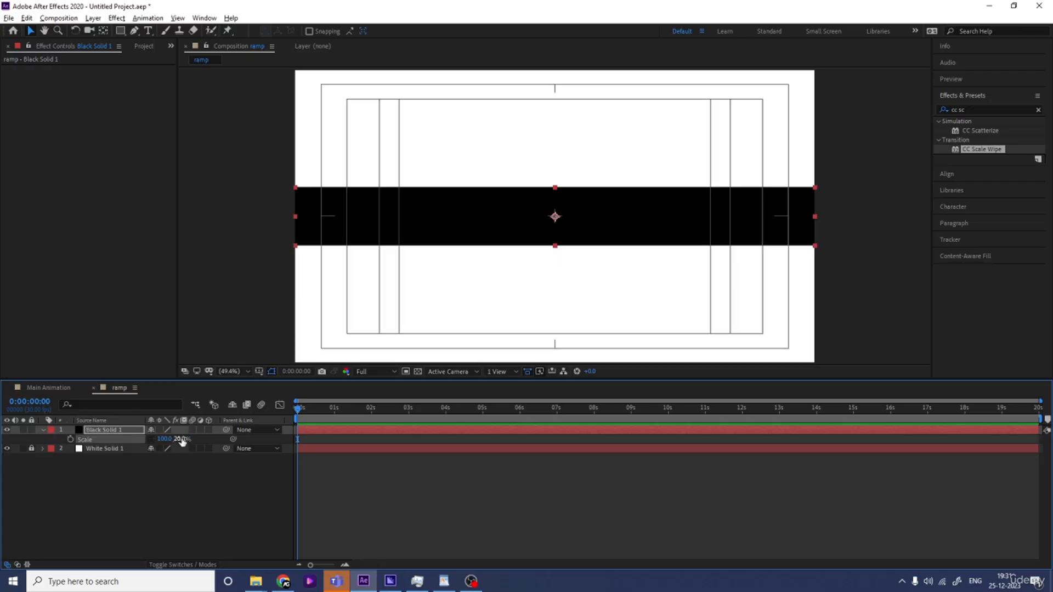
{"action": "type", "text": "10"}
{"action": "key", "text": "Return"}
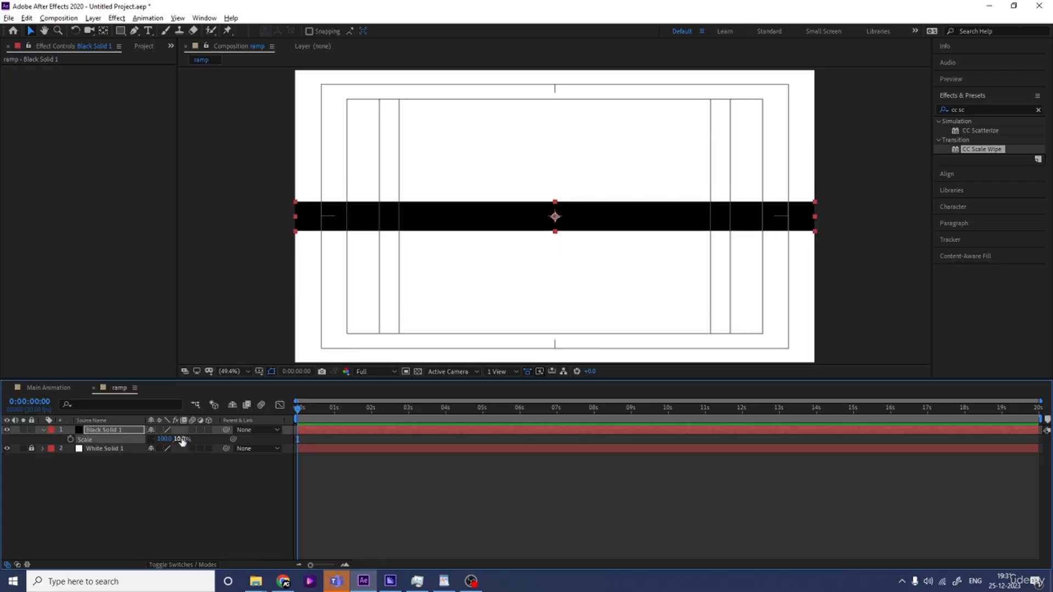
Add a new adjustment layer to the ramp composition
{"action": "left_click", "coordinate": [161, 495]}
{"action": "right_click", "coordinate": [161, 495]}
{"action": "mouse_move", "coordinate": [207, 376]}
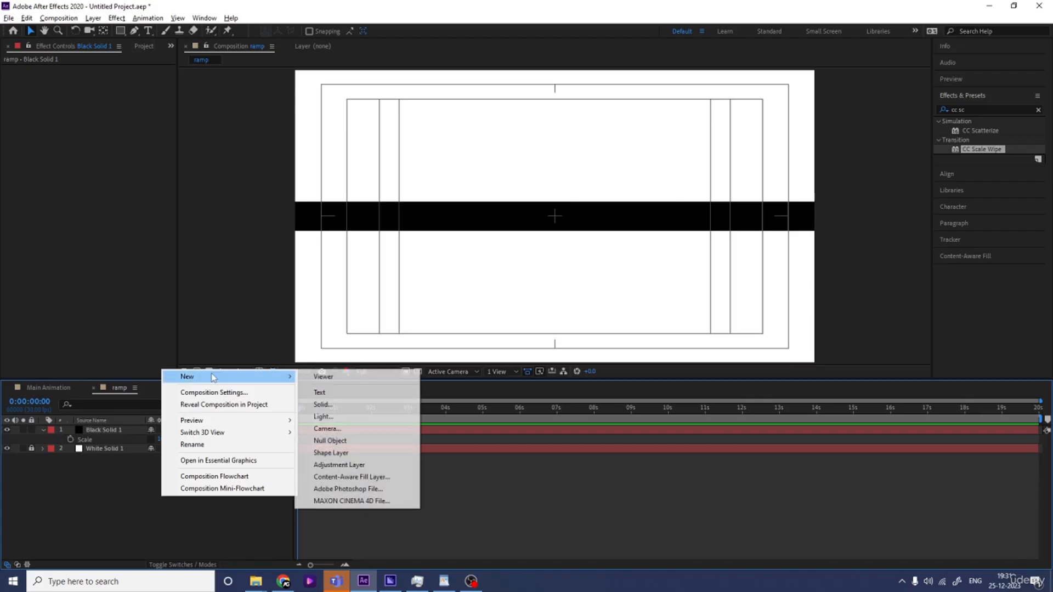
{"action": "left_click", "coordinate": [335, 466]}
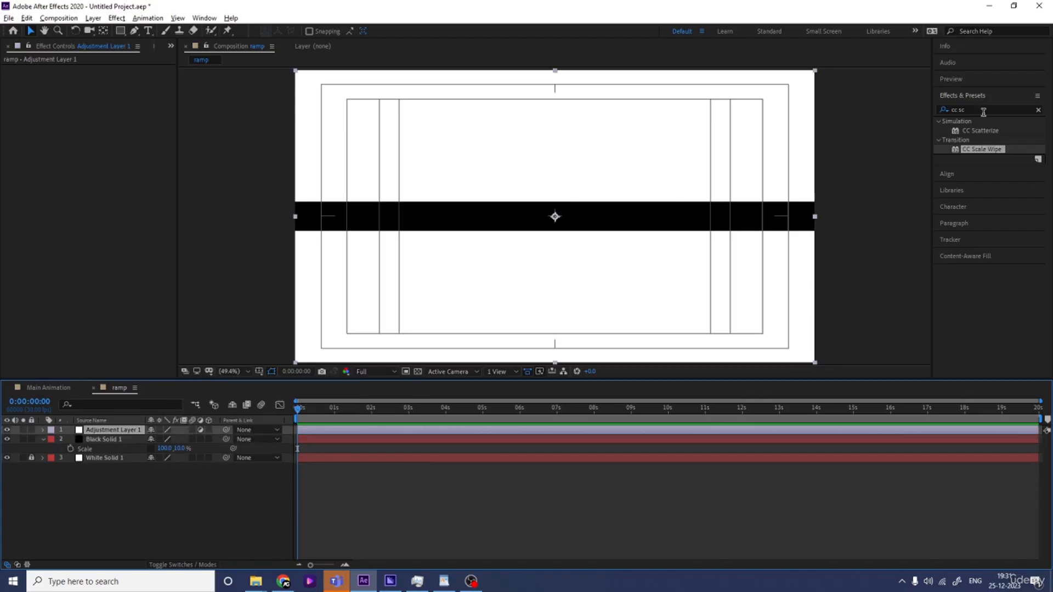
Apply the Twirl effect to the adjustment layer and set its Angle to about 1x+123°
{"action": "left_click", "coordinate": [983, 112]}
{"action": "left_click", "coordinate": [981, 110]}
{"action": "type", "text": "swi"}
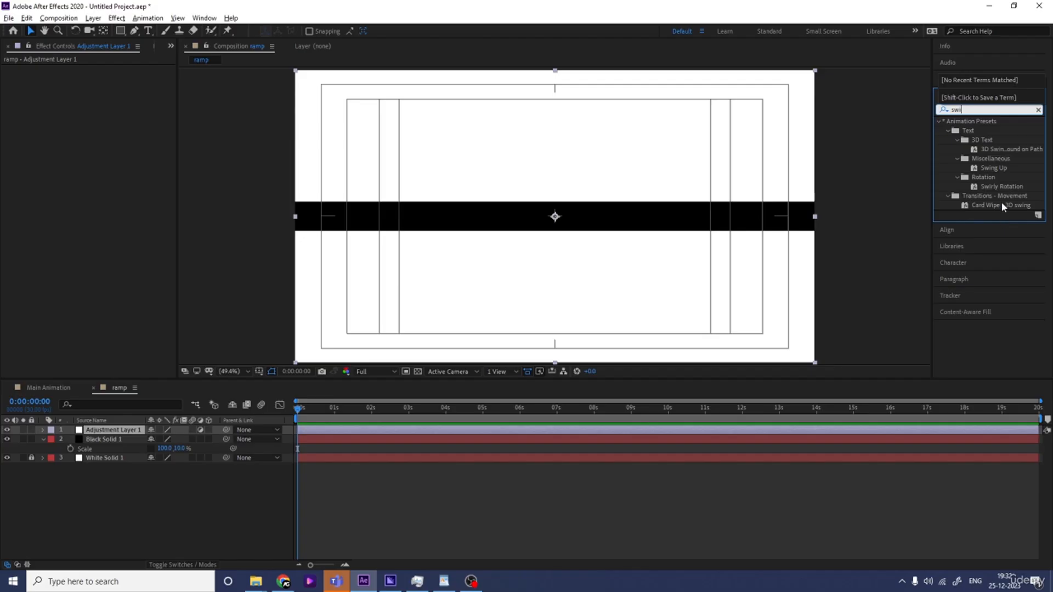
{"action": "key", "text": "BackSpace"}
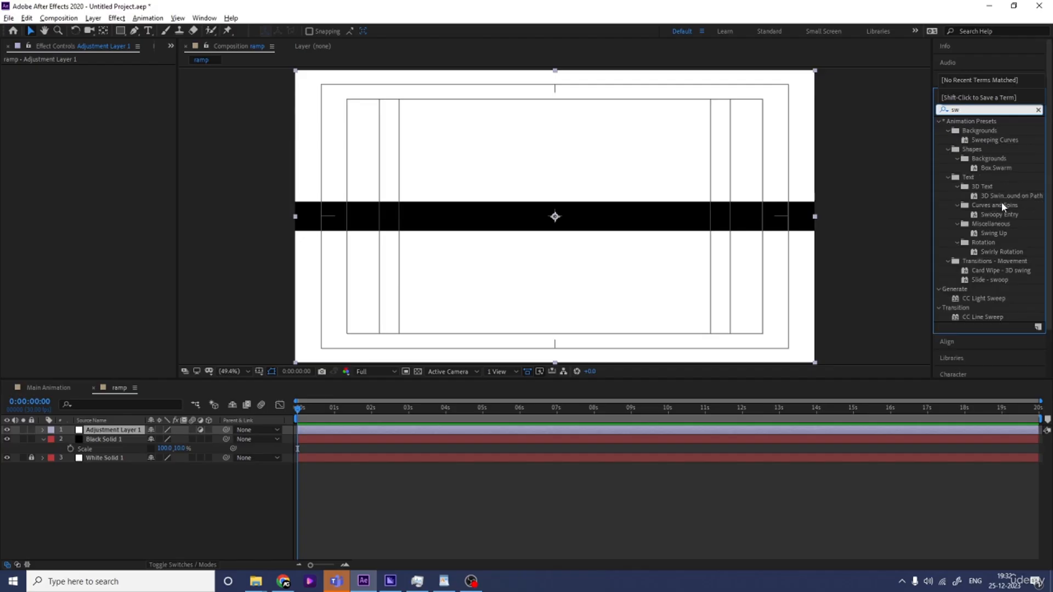
{"action": "key", "text": "BackSpace"}
{"action": "key", "text": "BackSpace"}
{"action": "type", "text": "twi"}
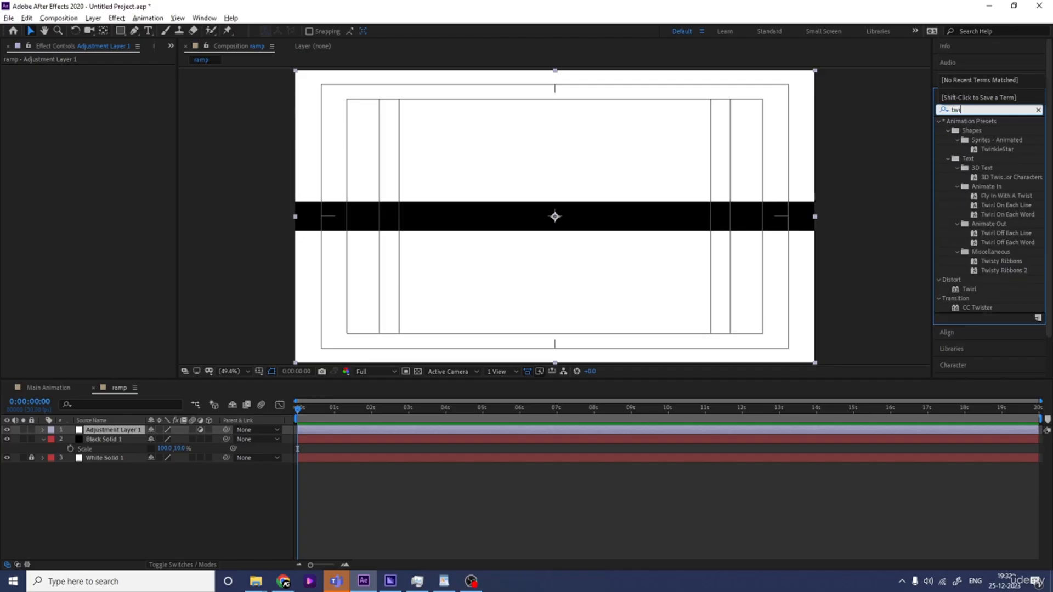
{"action": "double_click", "coordinate": [971, 289]}
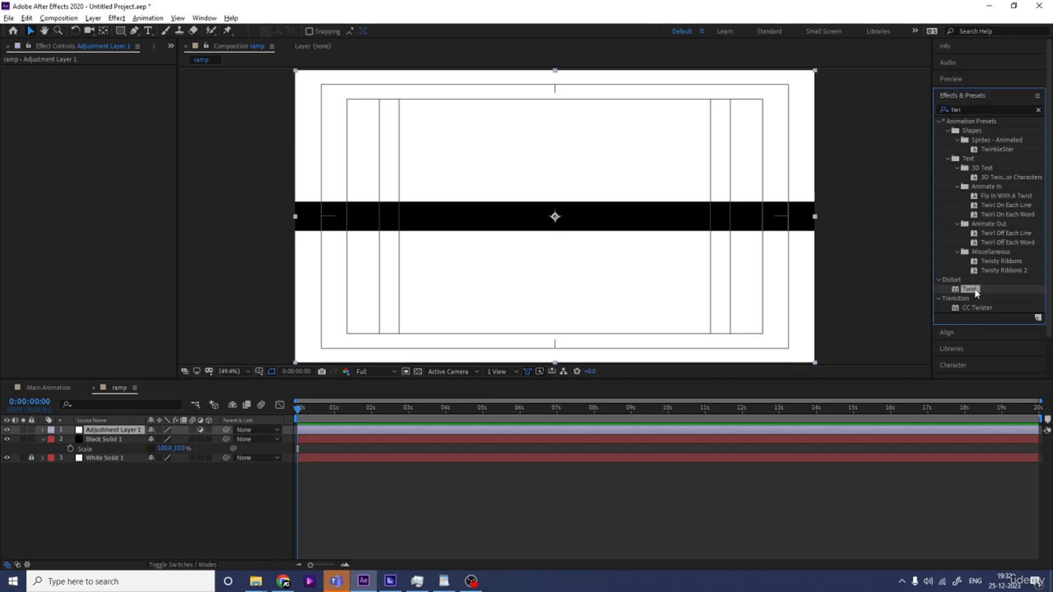
{"action": "mouse_move", "coordinate": [110, 96]}
{"action": "left_mouse_down"}
{"action": "mouse_move", "coordinate": [118, 91]}
{"action": "mouse_move", "coordinate": [105, 112]}
{"action": "mouse_move", "coordinate": [102, 89]}
{"action": "mouse_move", "coordinate": [116, 78]}
{"action": "mouse_move", "coordinate": [136, 87]}
{"action": "mouse_move", "coordinate": [104, 109]}
{"action": "left_mouse_up"}
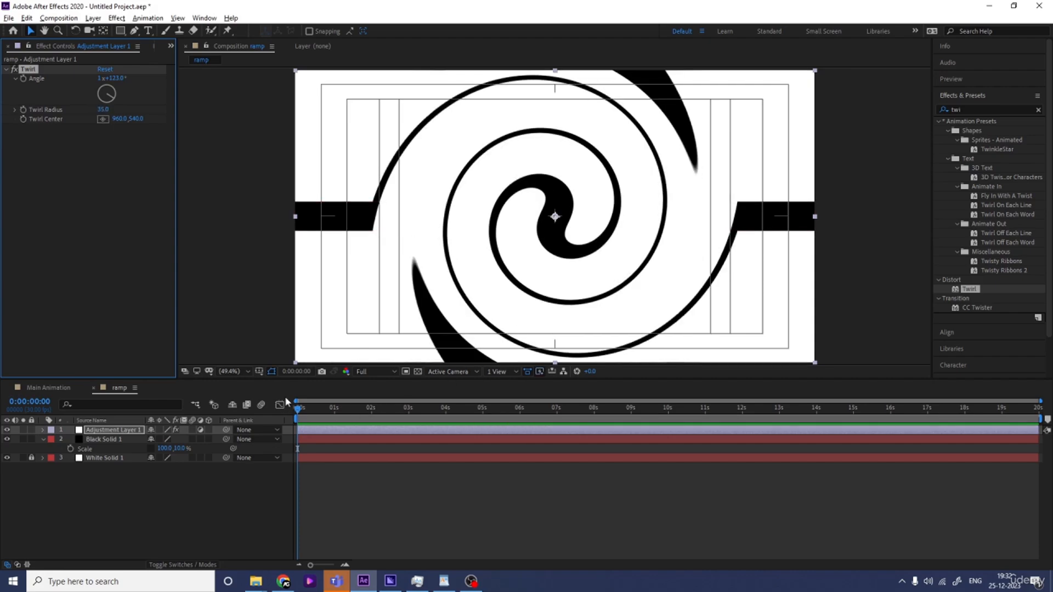
Place the ramp composition in Main Animation below Text Animation and hide its visibility
{"action": "left_click", "coordinate": [189, 493]}
{"action": "left_click", "coordinate": [49, 387]}
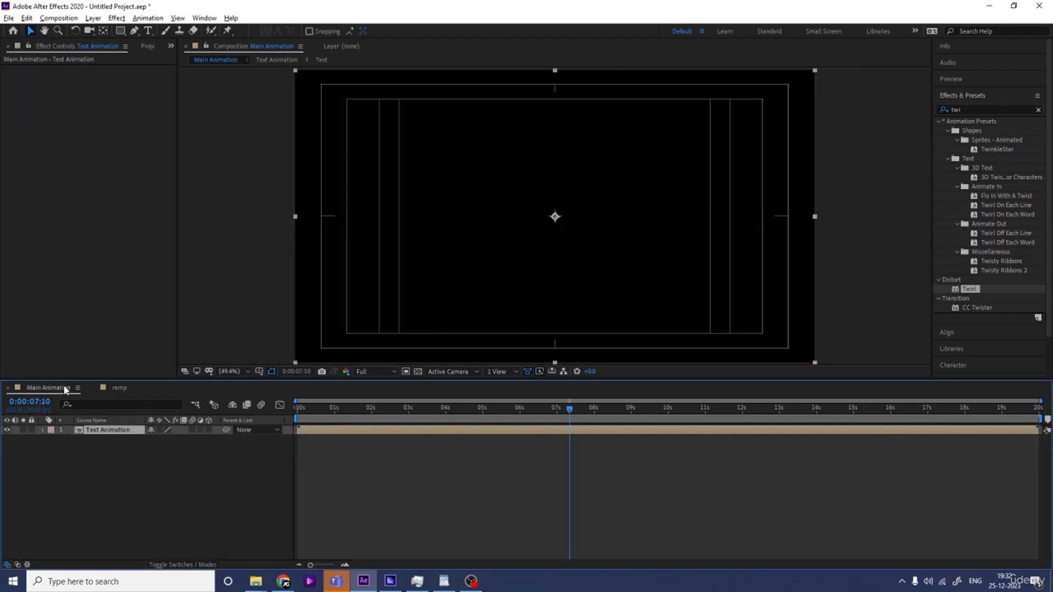
{"action": "key", "text": "ctrl+0"}
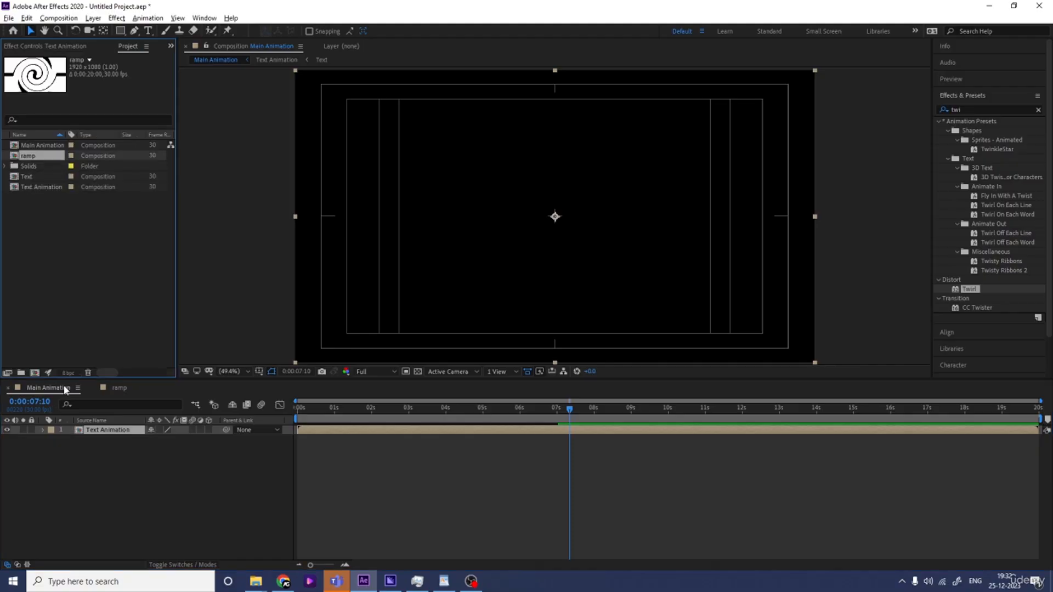
{"action": "left_click_drag", "start_coordinate": [43, 162], "coordinate": [73, 456]}
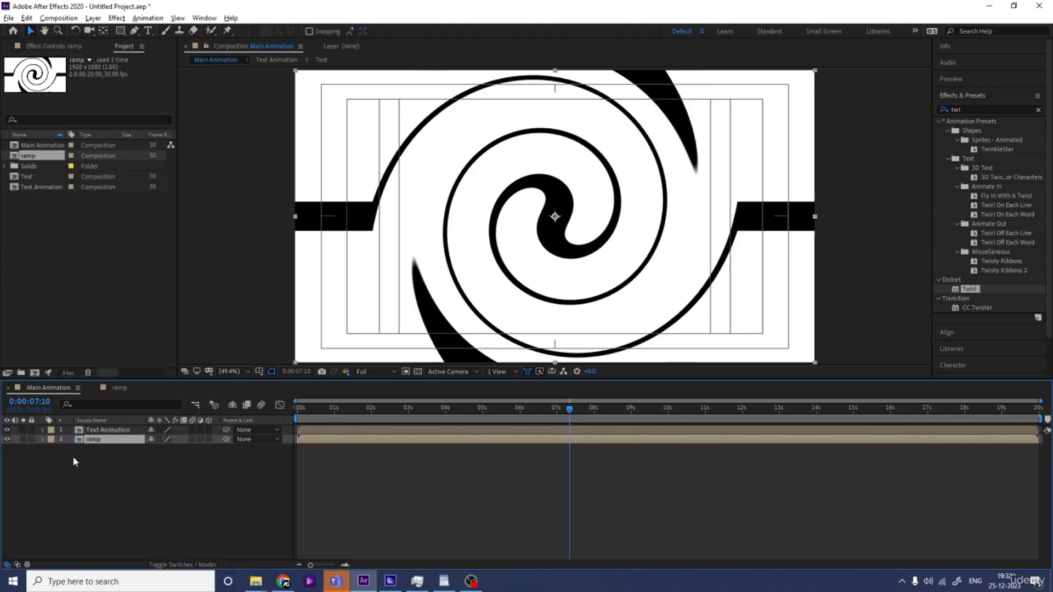
{"action": "left_click", "coordinate": [7, 439]}
Apply Time Displacement to the Text Animation layer and set its displacement layer to ramp
{"action": "left_click", "coordinate": [221, 431]}
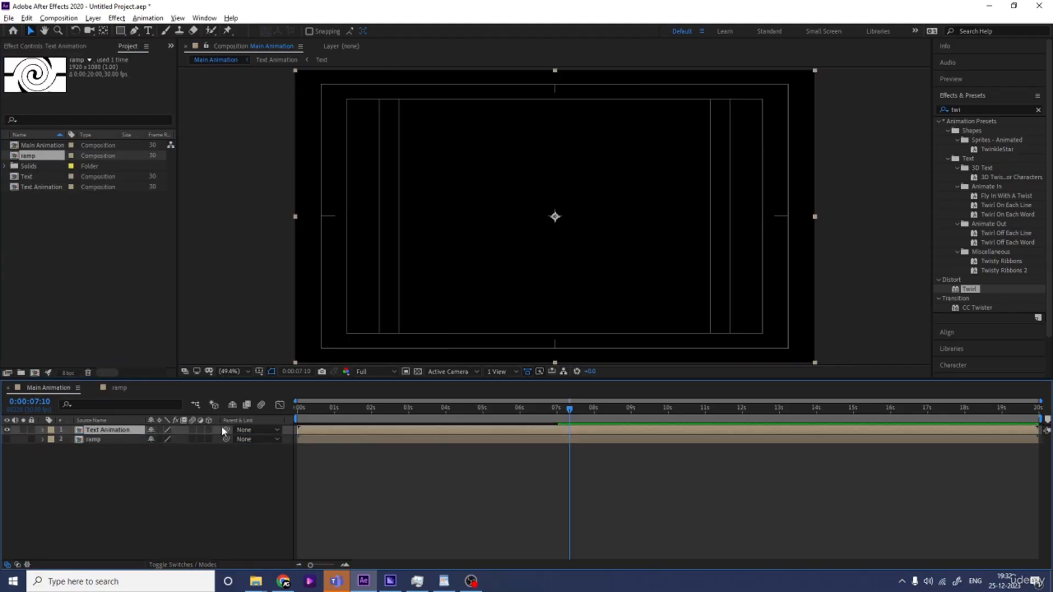
{"action": "left_click", "coordinate": [366, 412]}
{"action": "left_click", "coordinate": [984, 109]}
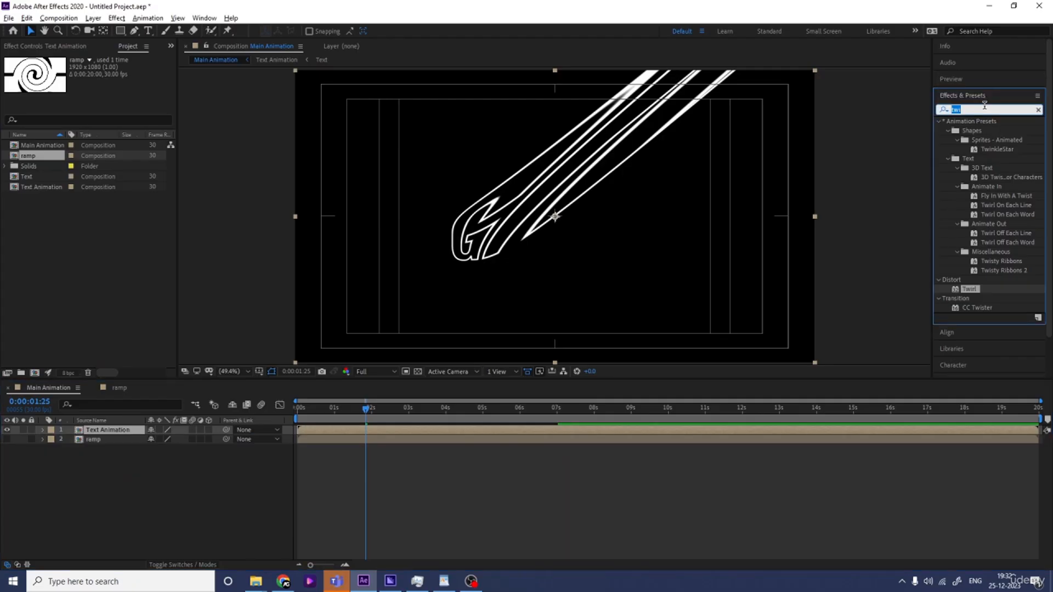
{"action": "type", "text": "tim"}
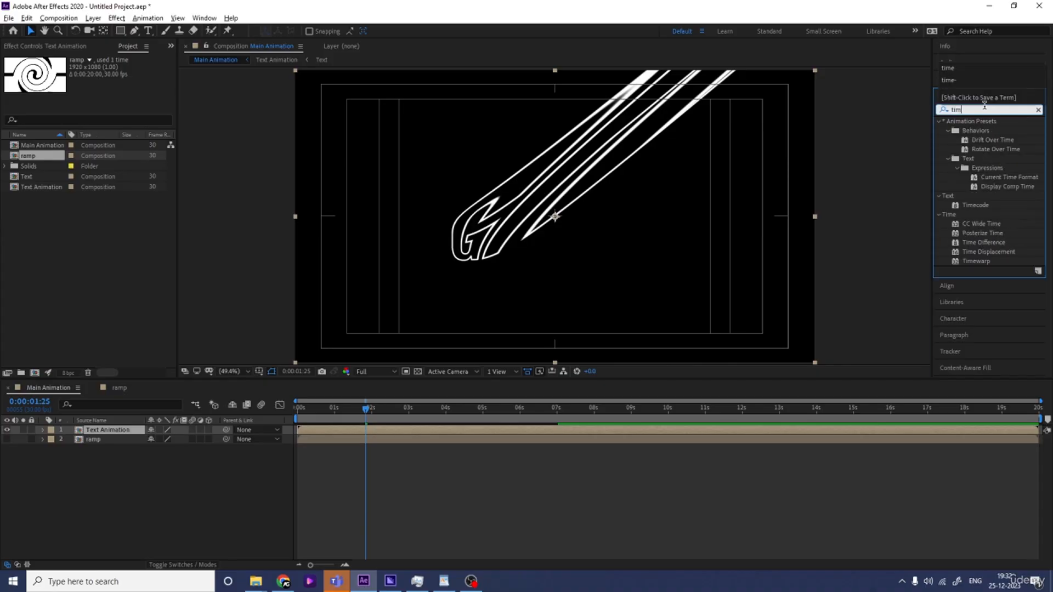
{"action": "double_click", "coordinate": [998, 253]}
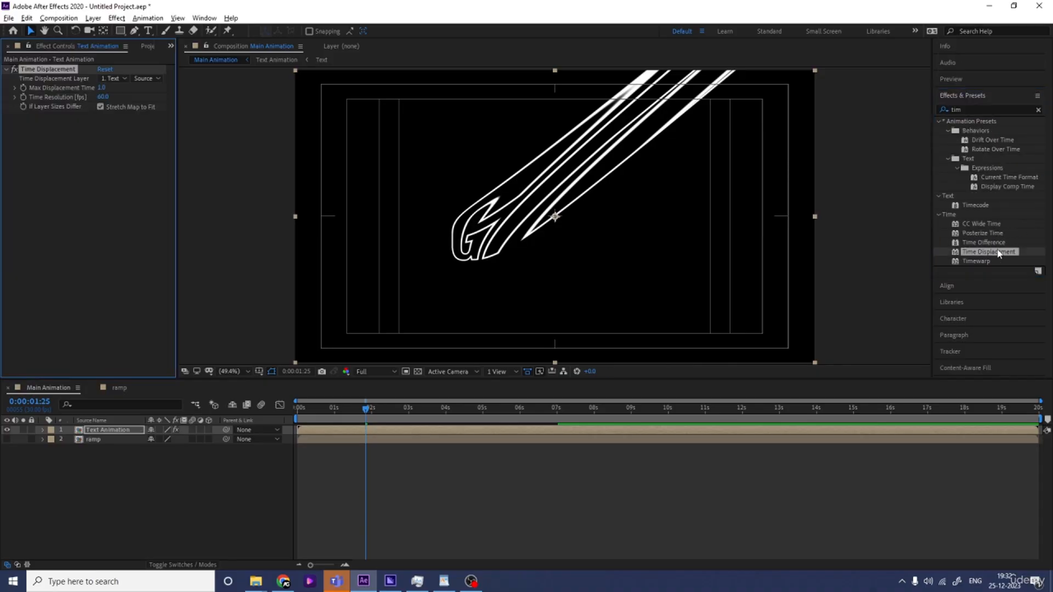
{"action": "left_click", "coordinate": [116, 80]}
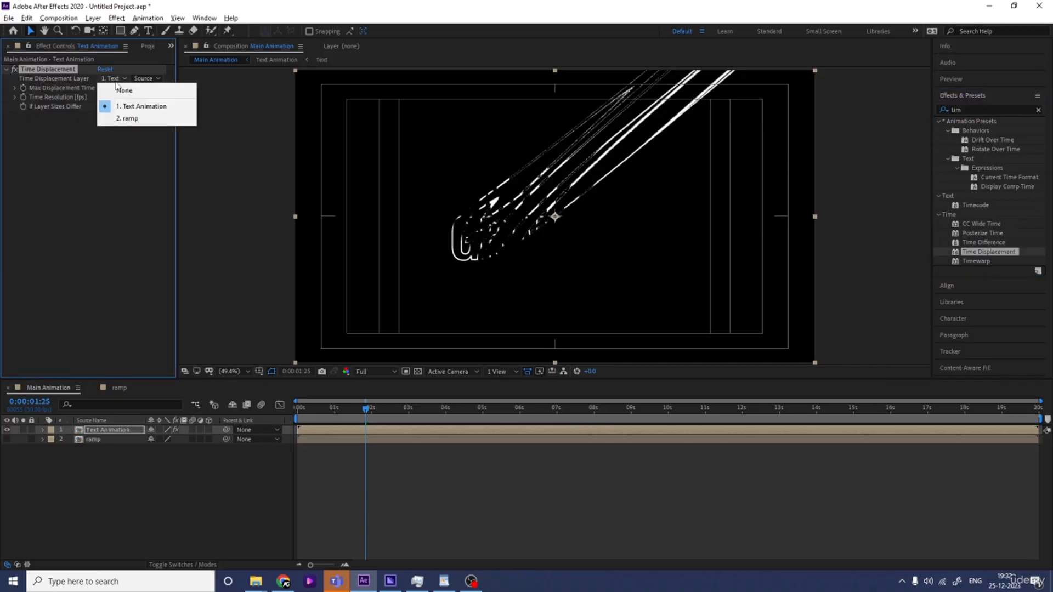
{"action": "left_click", "coordinate": [127, 118]}
Set the preview resolution to Quarter and preview the animation from the start
{"action": "left_click_drag", "start_coordinate": [322, 409], "coordinate": [270, 421]}
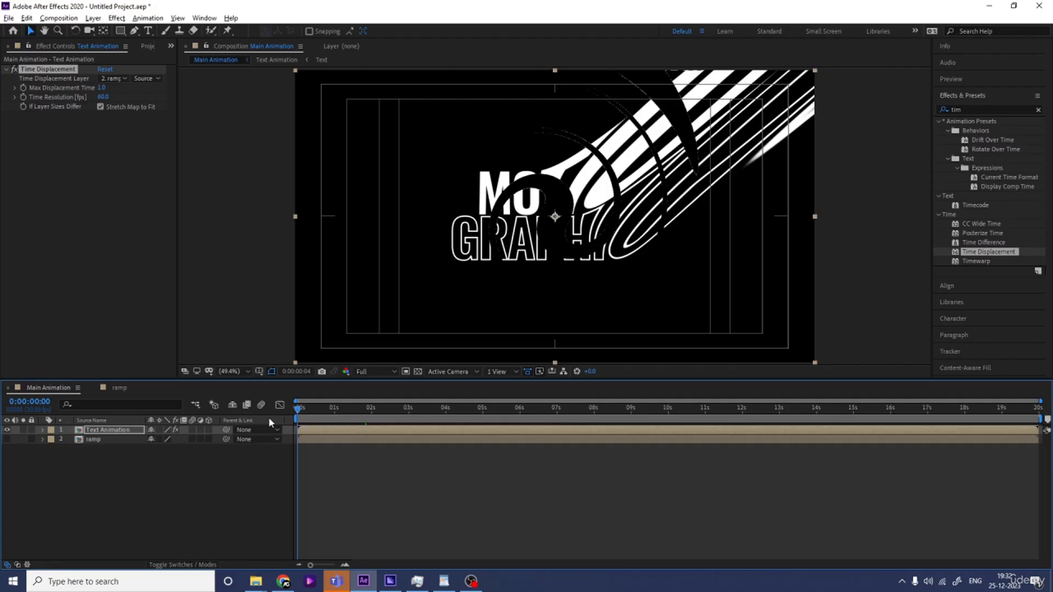
{"action": "left_click", "coordinate": [374, 370]}
{"action": "left_click", "coordinate": [376, 432]}
{"action": "key", "text": "space"}
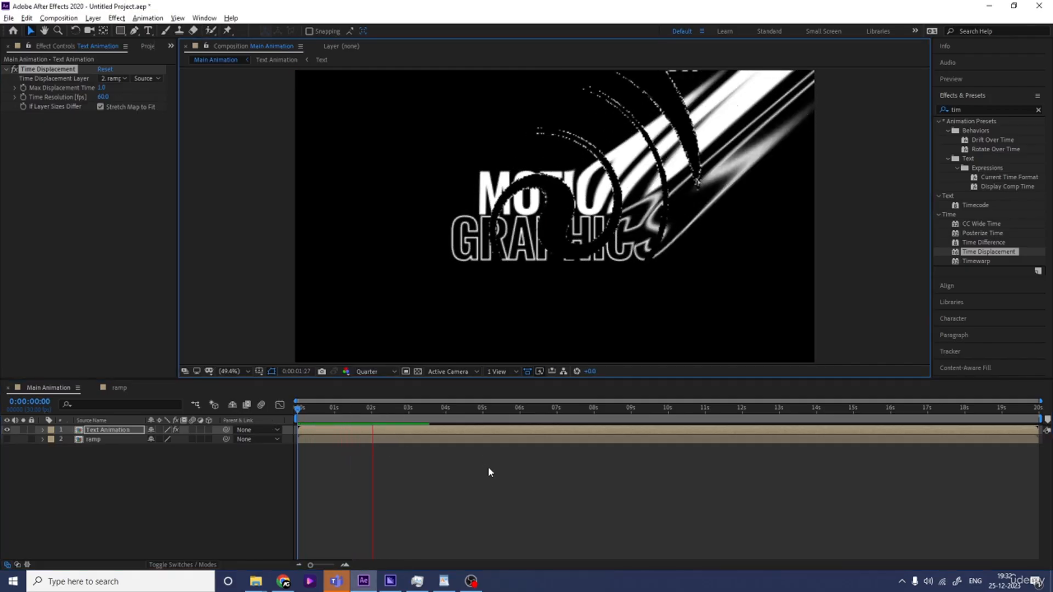
Open the ramp composition and add a second adjustment layer
{"action": "double_click", "coordinate": [94, 439]}
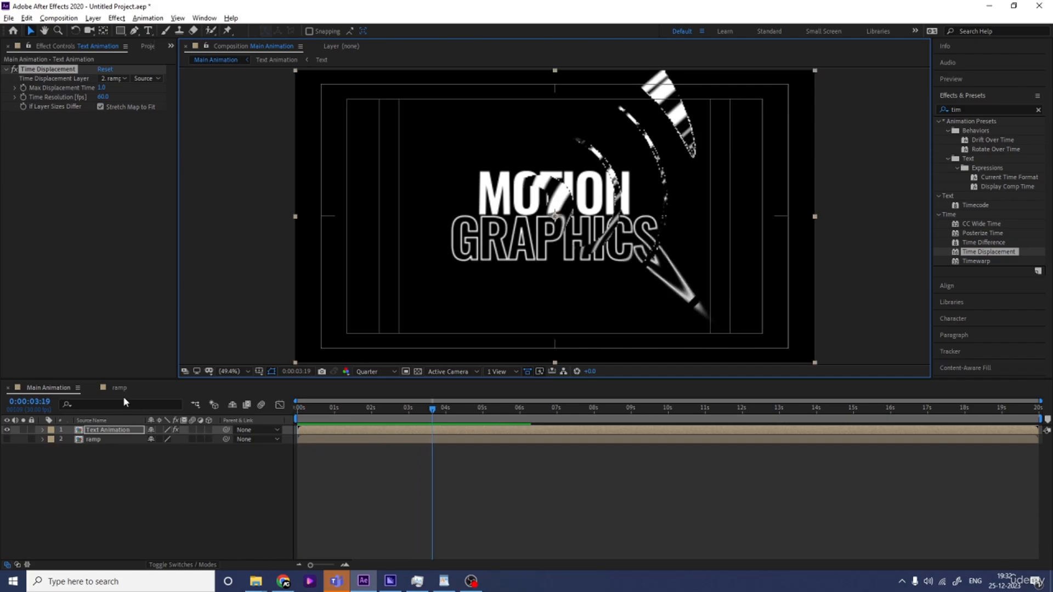
{"action": "right_click", "coordinate": [146, 527]}
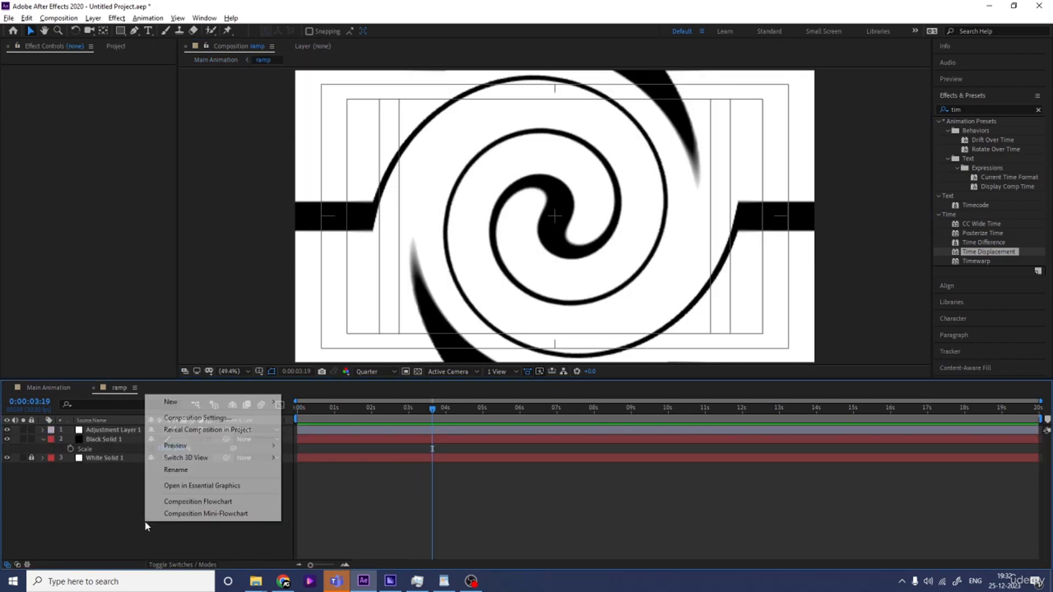
{"action": "mouse_move", "coordinate": [184, 405]}
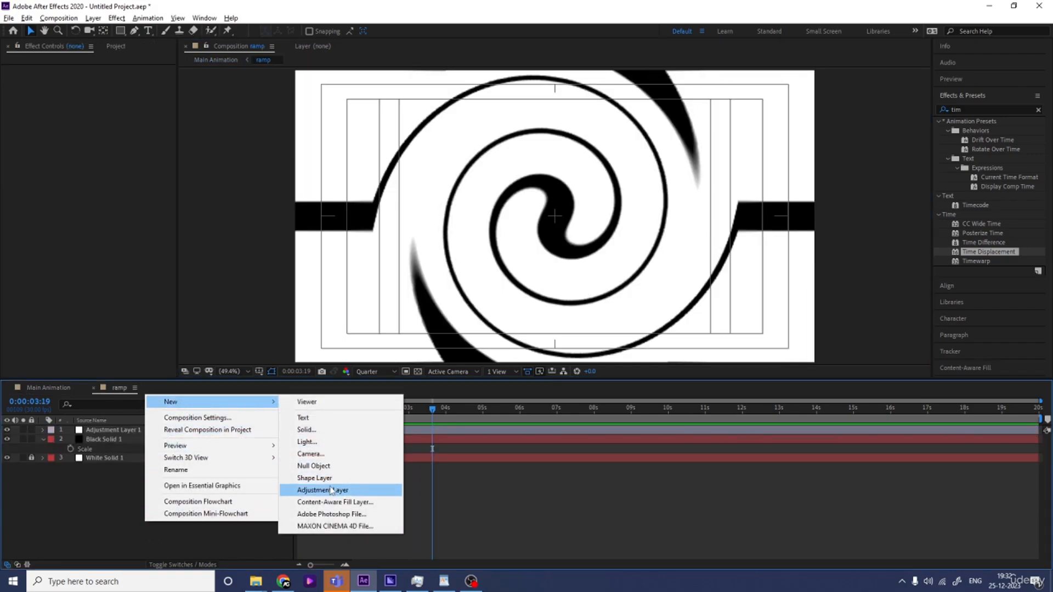
{"action": "left_click", "coordinate": [364, 489]}
Apply Gaussian Blur to the new adjustment layer in the ramp composition and raise its blurriness to about 60
{"action": "left_click", "coordinate": [983, 109]}
{"action": "key", "text": "BackSpace"}
{"action": "key", "text": "BackSpace"}
{"action": "key", "text": "BackSpace"}
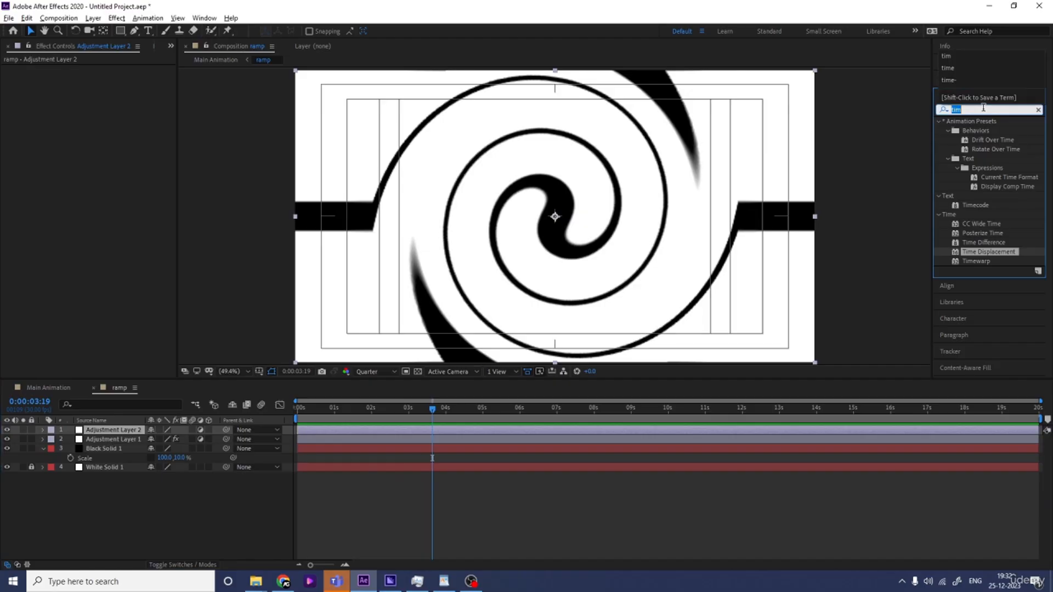
{"action": "type", "text": "blu"}
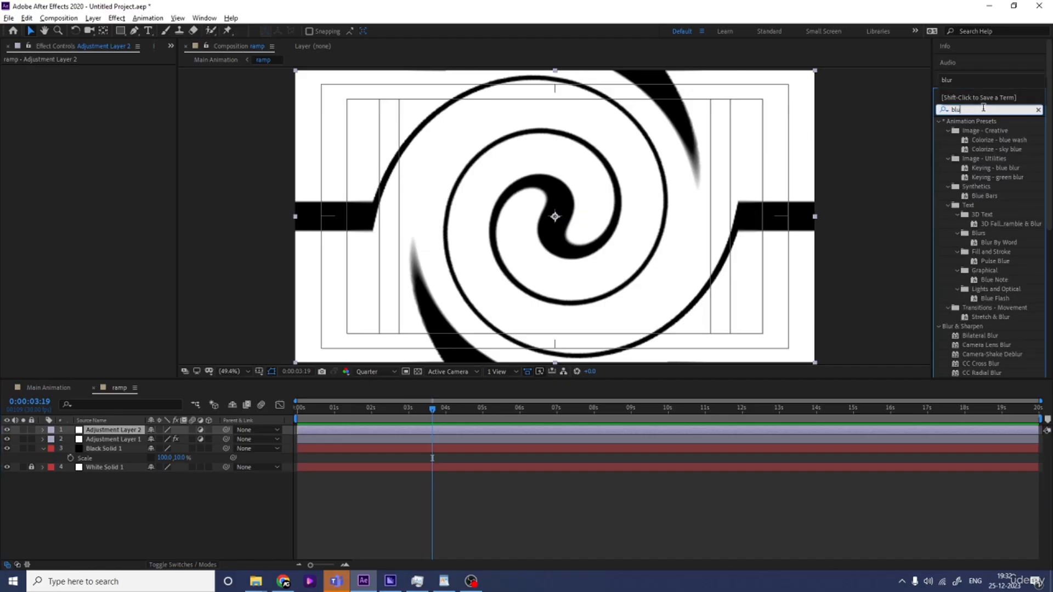
{"action": "type", "text": "r"}
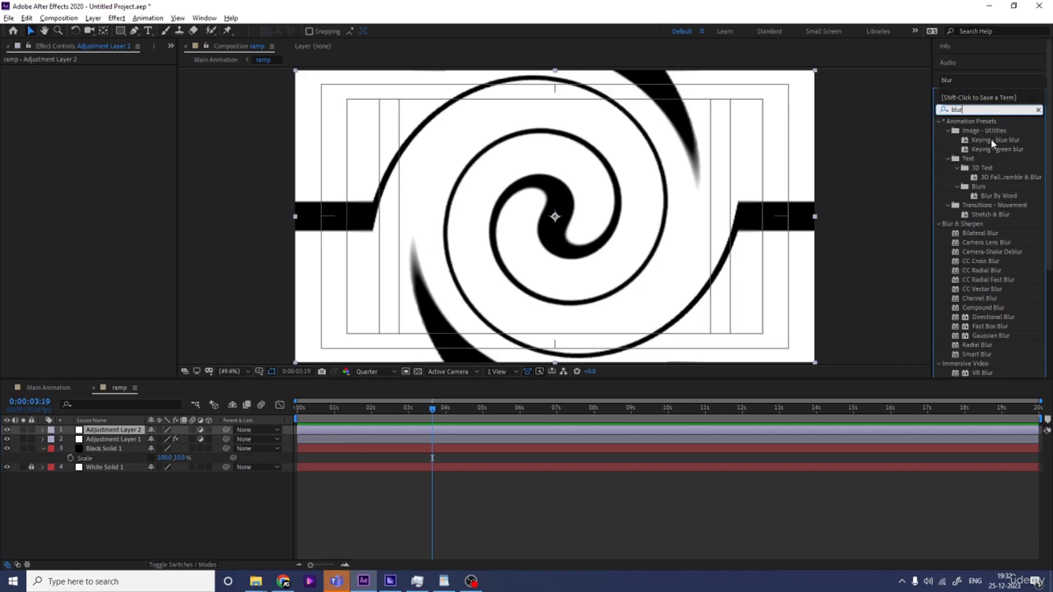
{"action": "double_click", "coordinate": [1000, 336]}
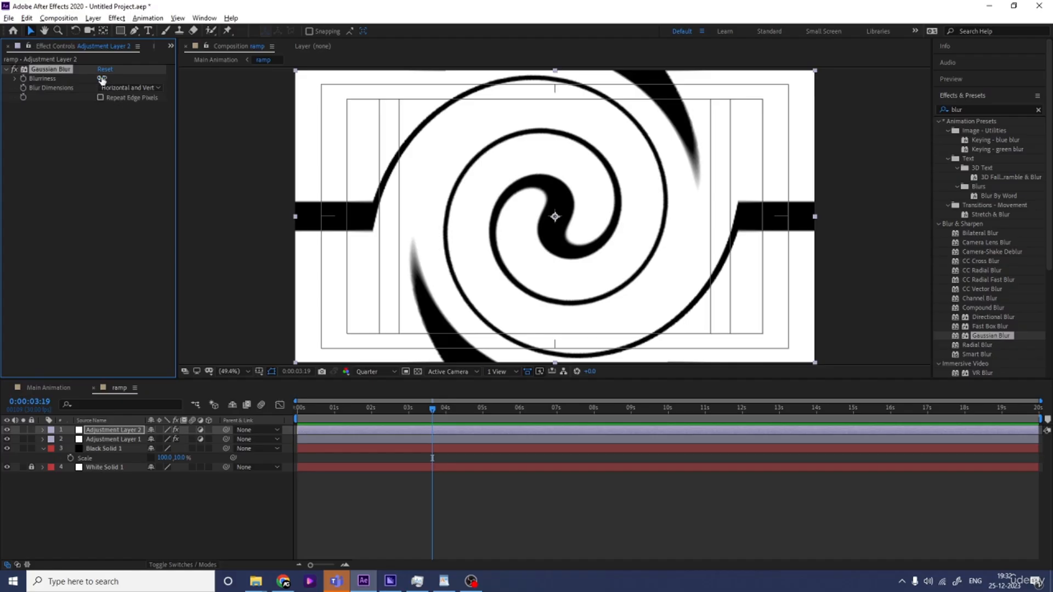
{"action": "left_click_drag", "start_coordinate": [101, 78], "coordinate": [444, 85]}
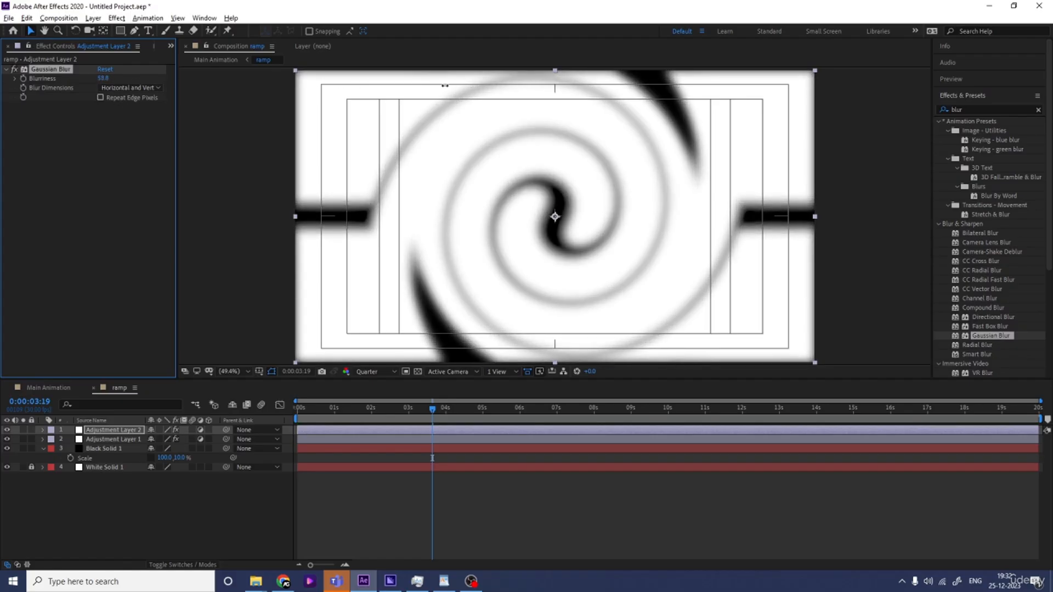
Preview the blurred displacement in Main Animation from the start
{"action": "left_click", "coordinate": [44, 388]}
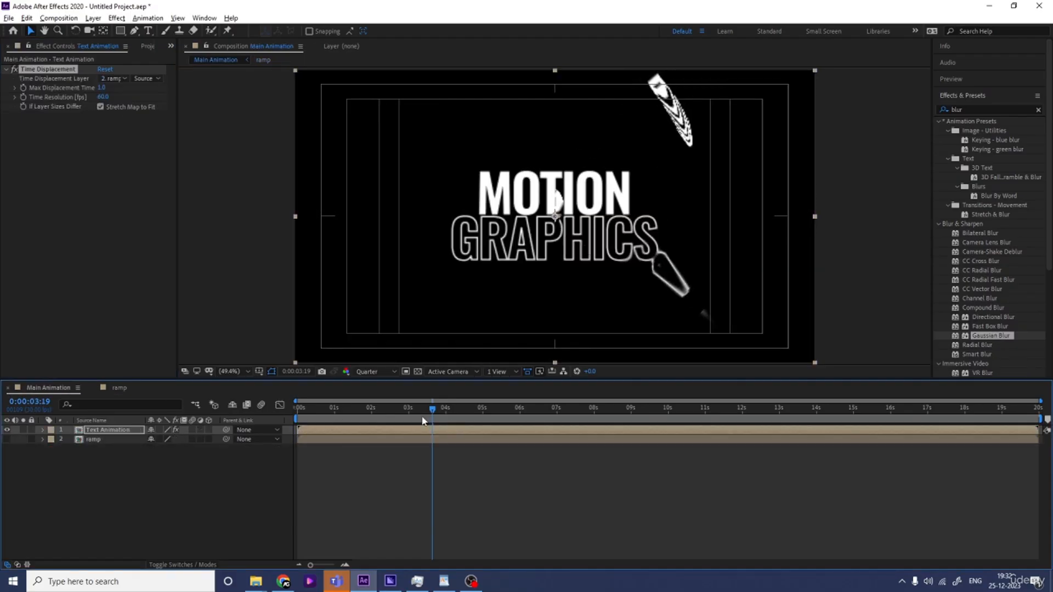
{"action": "left_click_drag", "start_coordinate": [388, 409], "coordinate": [269, 423]}
{"action": "key", "text": "space"}
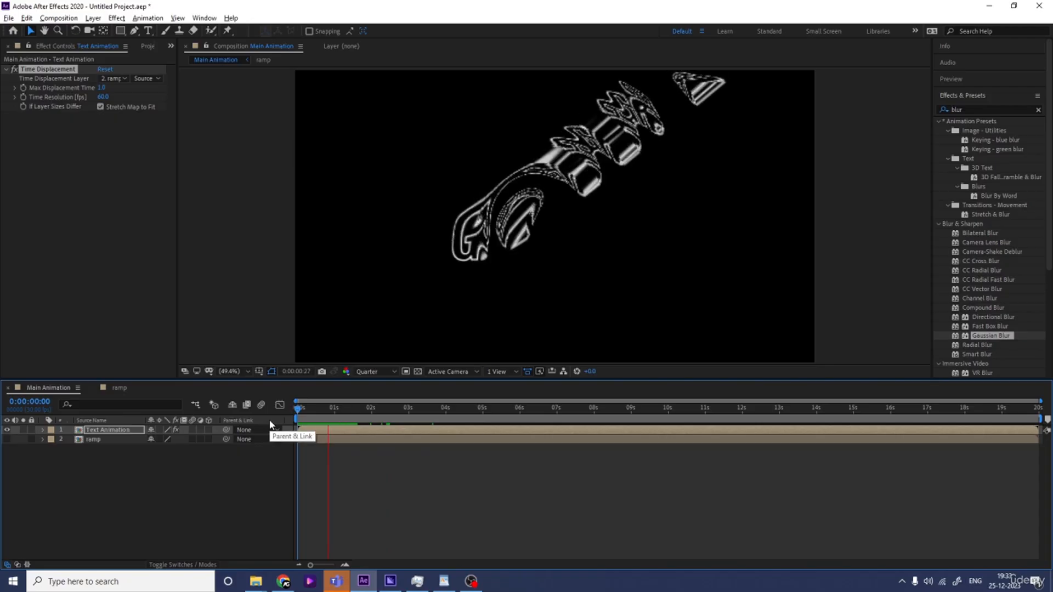
{"action": "key", "text": "space"}
Stretch the black solid's vertical scale in the ramp composition to about 300%
{"action": "left_click", "coordinate": [118, 387]}
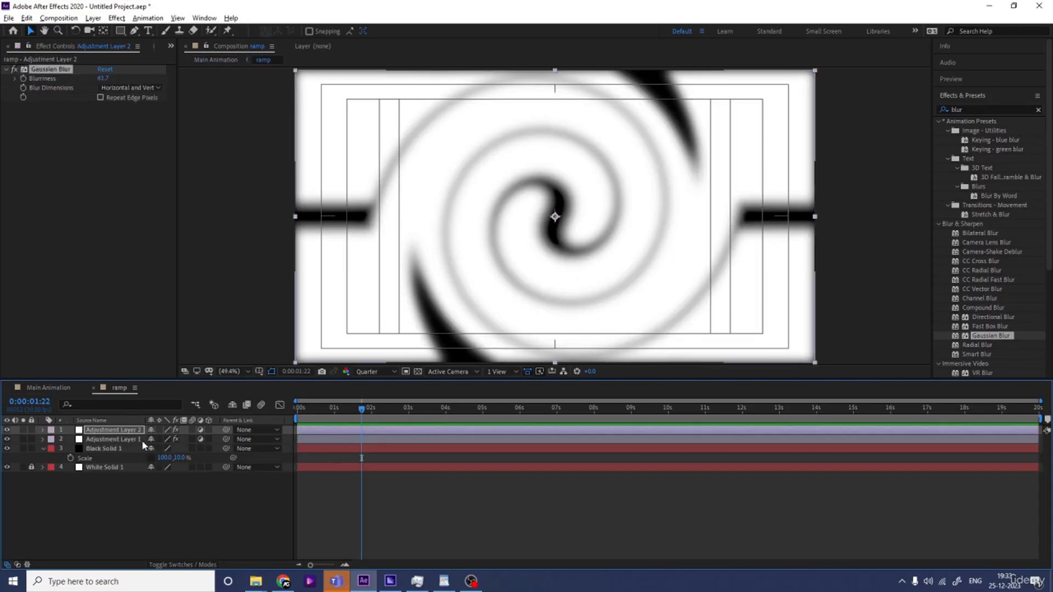
{"action": "left_click", "coordinate": [103, 447]}
{"action": "left_click_drag", "start_coordinate": [179, 457], "coordinate": [189, 457]}
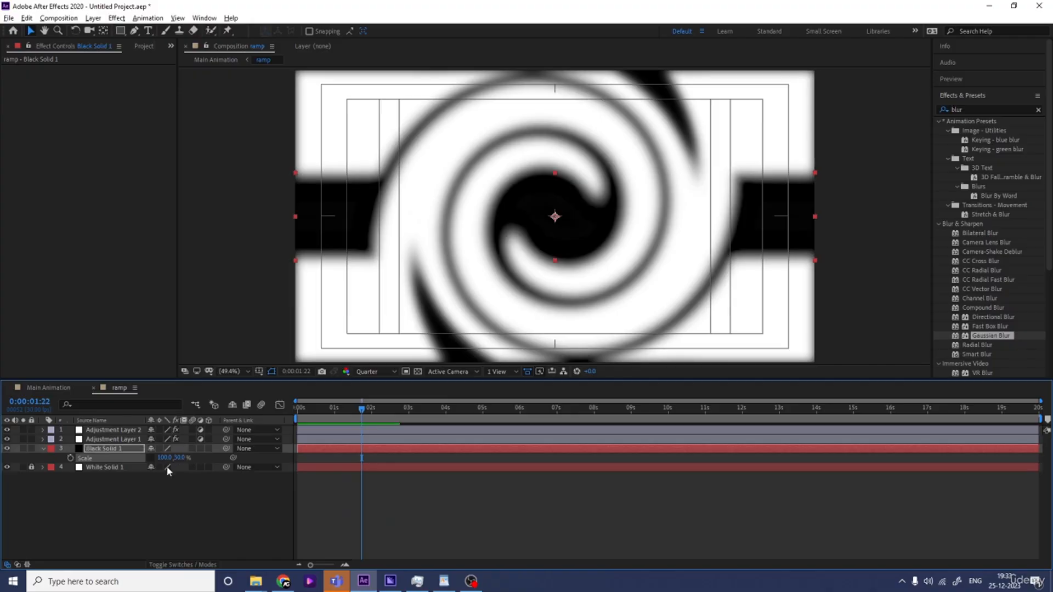
Preview the Main Animation result from the beginning
{"action": "left_click", "coordinate": [48, 387]}
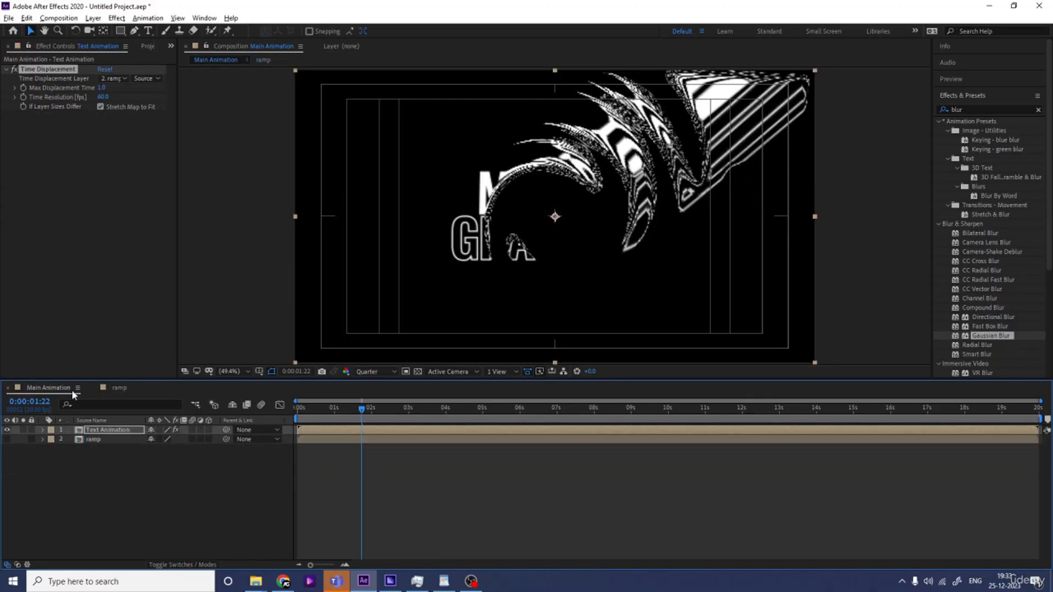
{"action": "key", "text": "Home"}
{"action": "key", "text": "space"}
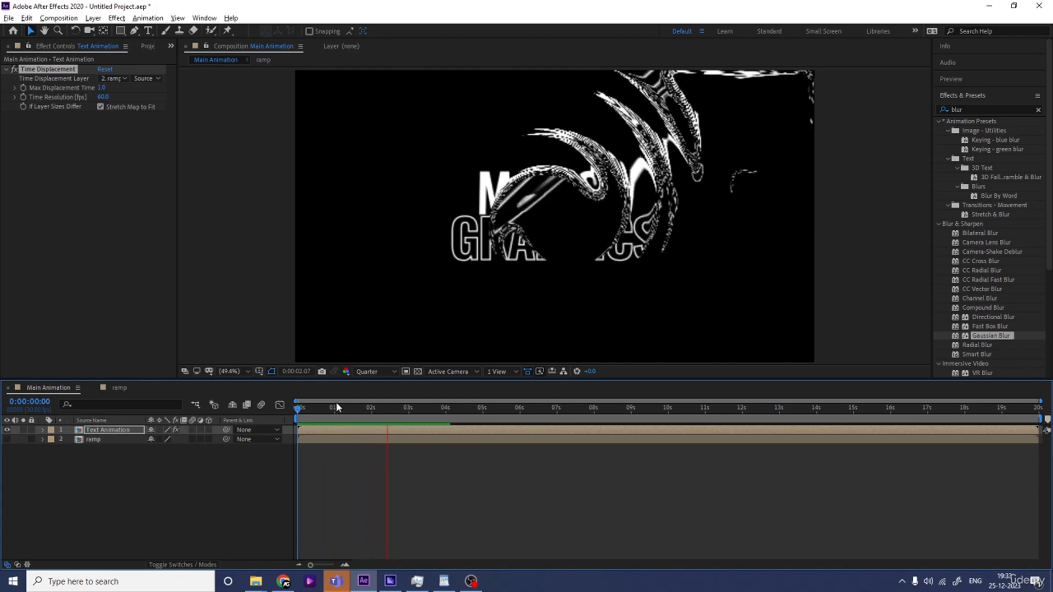
{"action": "key", "text": "space"}
Adjust the Twirl angle on the first adjustment layer in the ramp composition
{"action": "left_click", "coordinate": [119, 387]}
{"action": "left_click", "coordinate": [124, 439]}
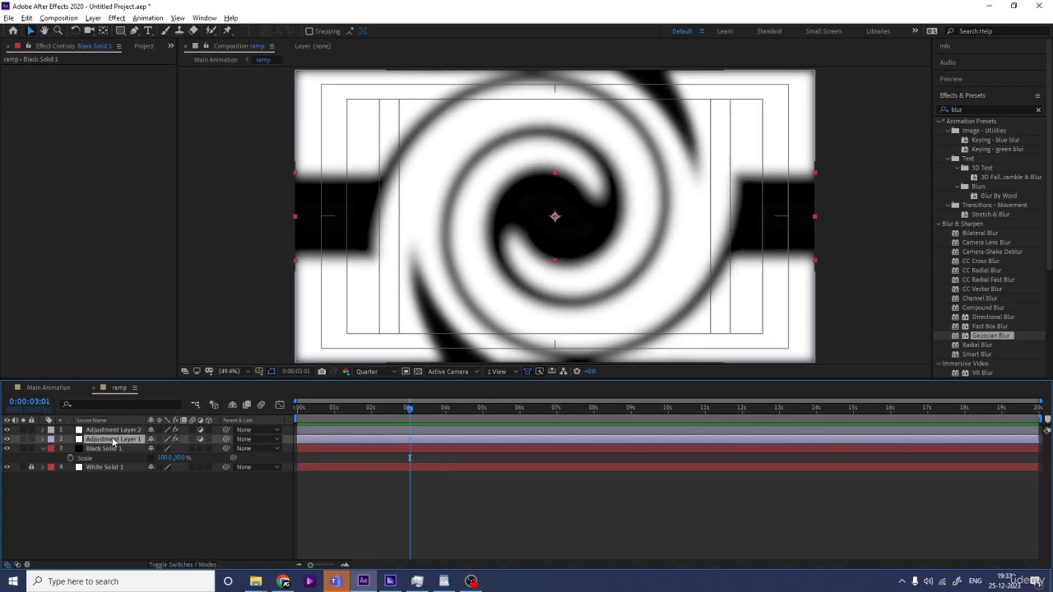
{"action": "left_click_drag", "start_coordinate": [113, 96], "coordinate": [91, 94]}
Play Main Animation from the start to check the twirl change
{"action": "left_click", "coordinate": [48, 388]}
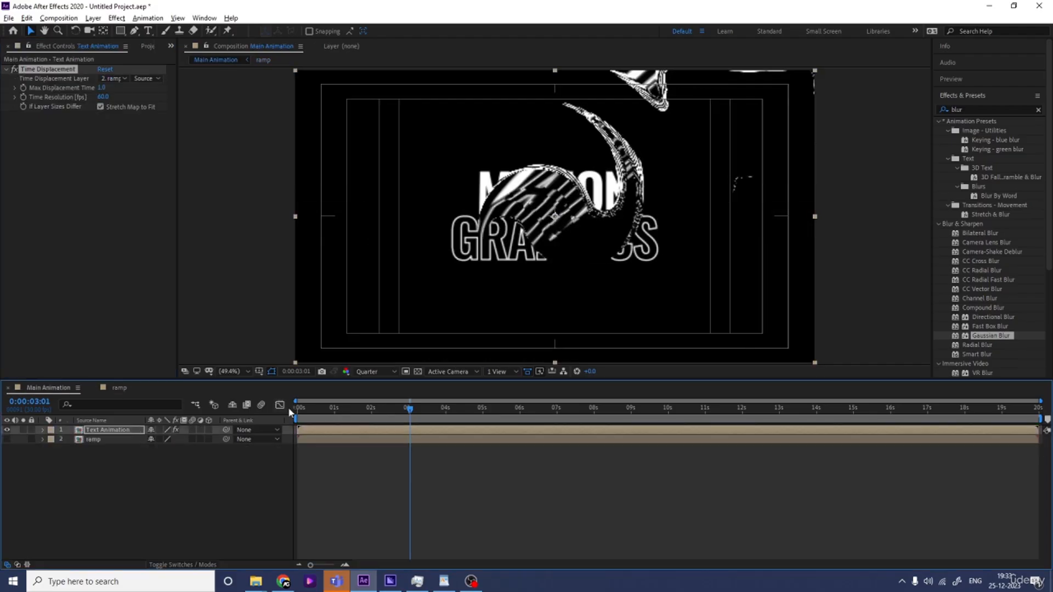
{"action": "key", "text": "Home"}
{"action": "key", "text": "space"}
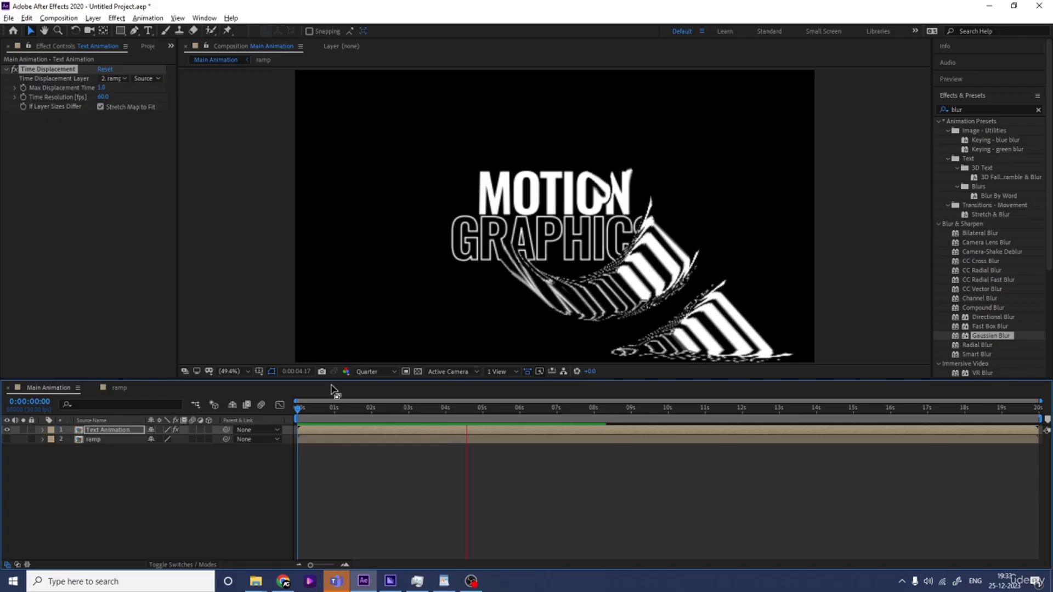
{"action": "key", "text": "space"}
Increase the black solid's vertical scale to about 440% and add a third adjustment layer in the ramp composition
{"action": "left_click", "coordinate": [134, 388]}
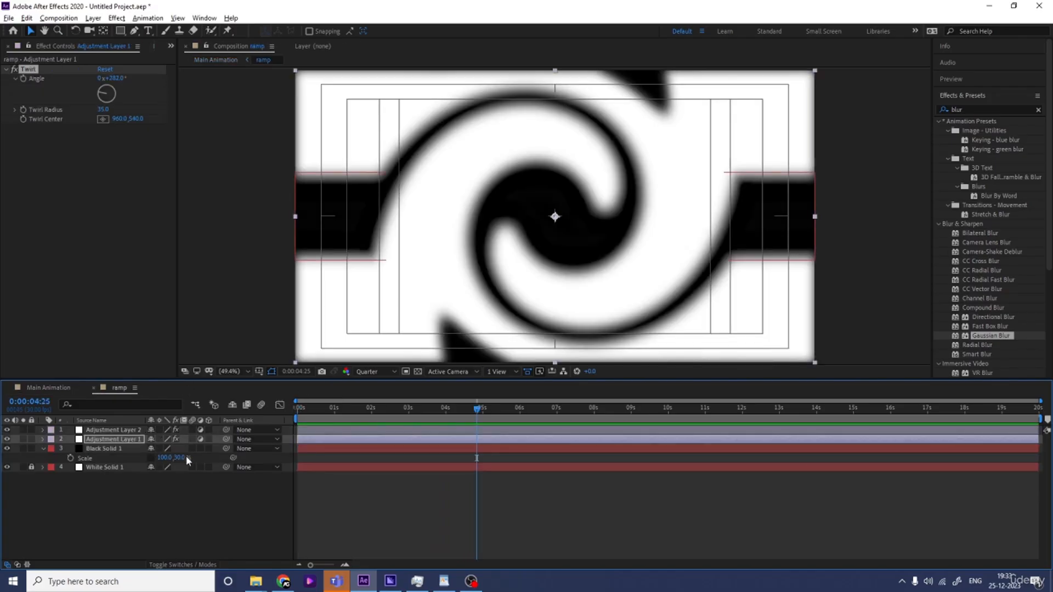
{"action": "left_click_drag", "start_coordinate": [187, 460], "coordinate": [164, 460]}
{"action": "right_click", "coordinate": [167, 506]}
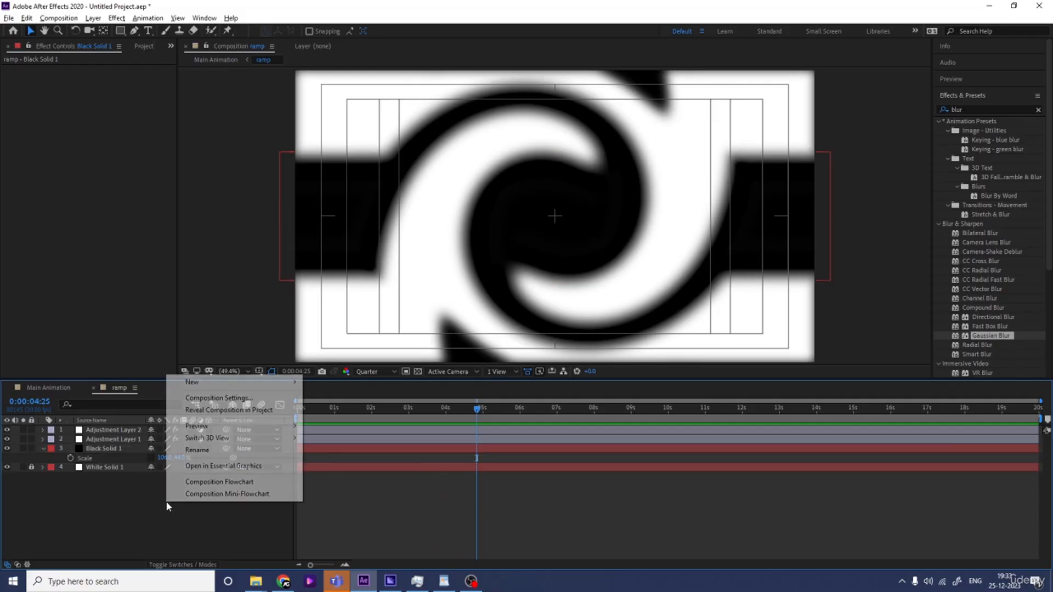
{"action": "mouse_move", "coordinate": [230, 383]}
{"action": "left_click", "coordinate": [340, 470]}
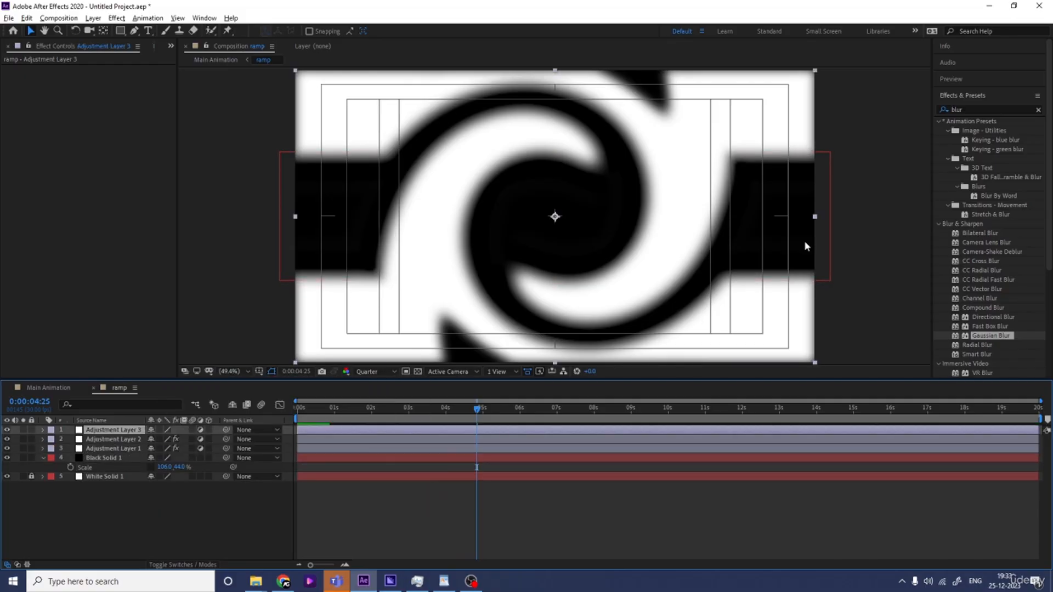
Apply Tint to the third adjustment layer and swap its colors
{"action": "left_click", "coordinate": [981, 108]}
{"action": "type", "text": "tin"}
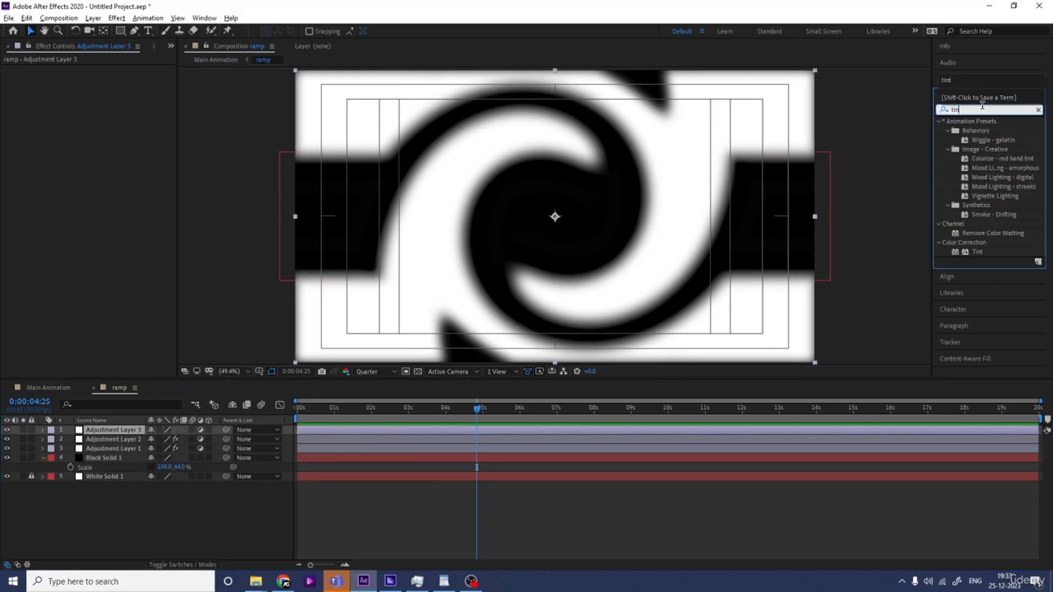
{"action": "double_click", "coordinate": [974, 253]}
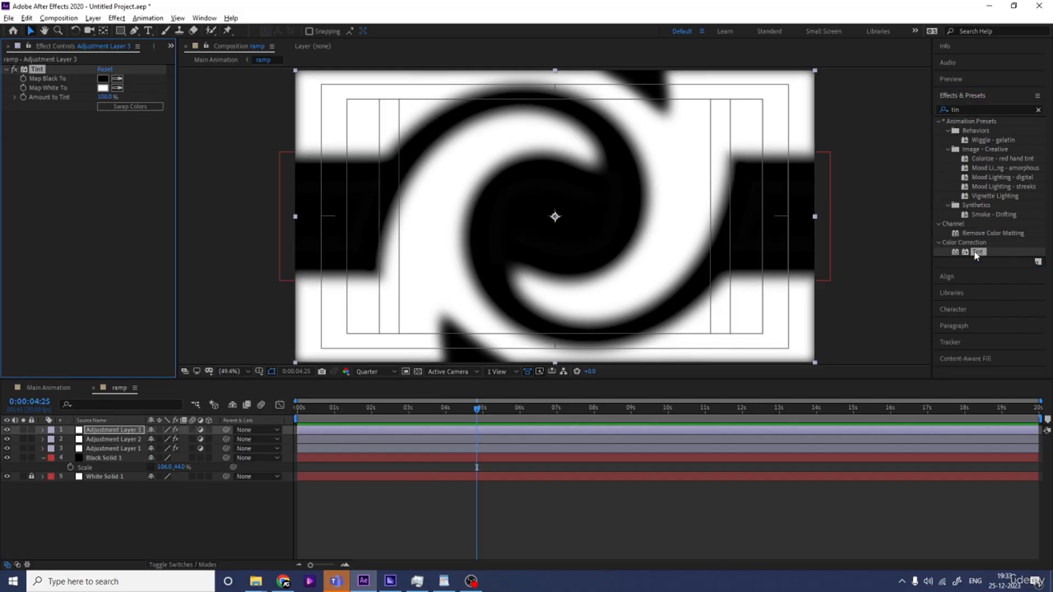
{"action": "left_click", "coordinate": [123, 106]}
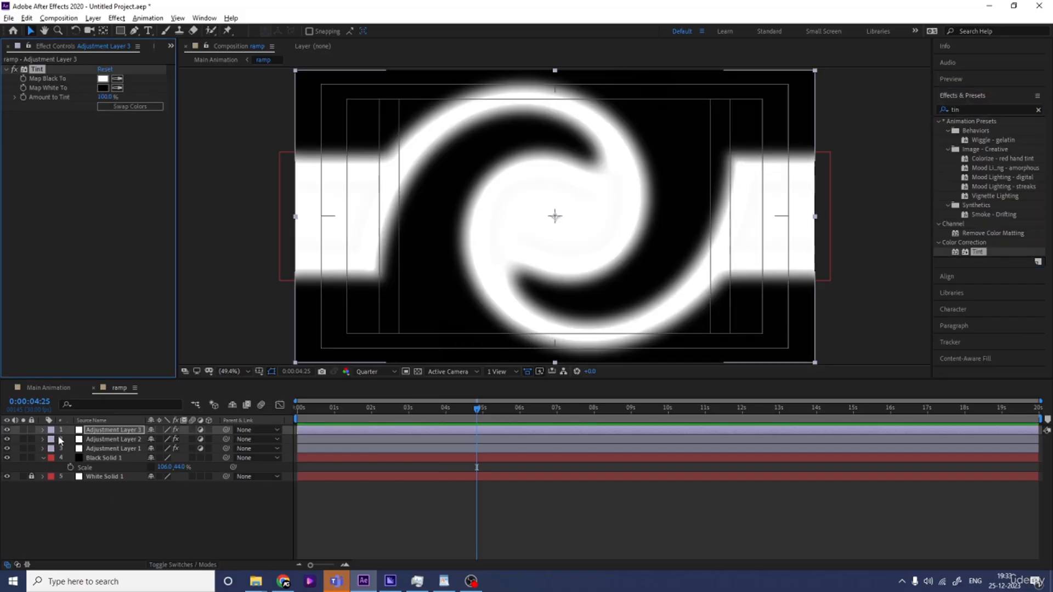
Preview Main Animation with the inverted ramp
{"action": "left_click", "coordinate": [57, 388]}
{"action": "key", "text": "space"}
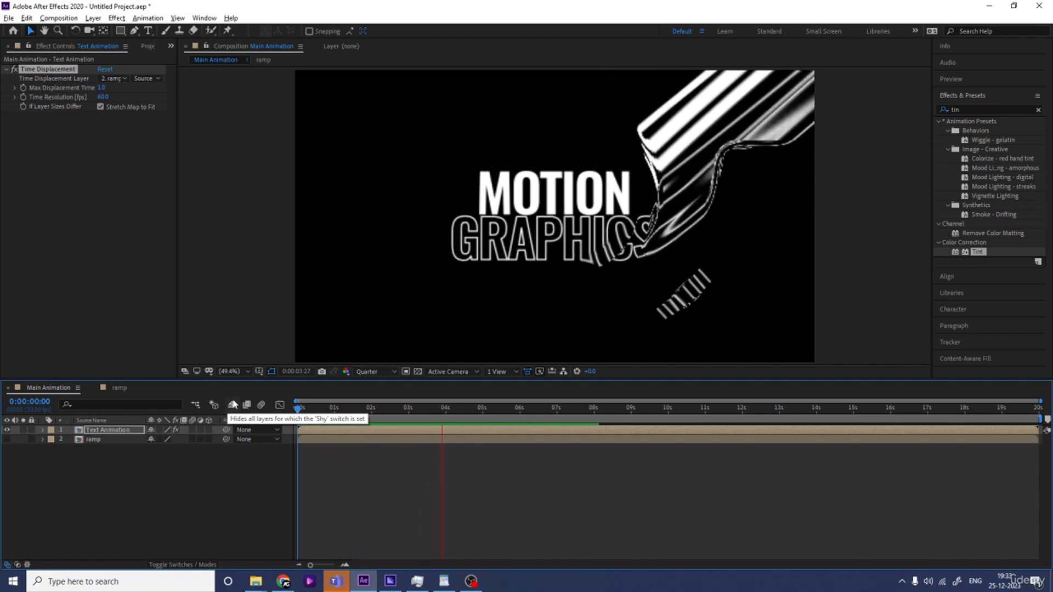
{"action": "key", "text": "space"}
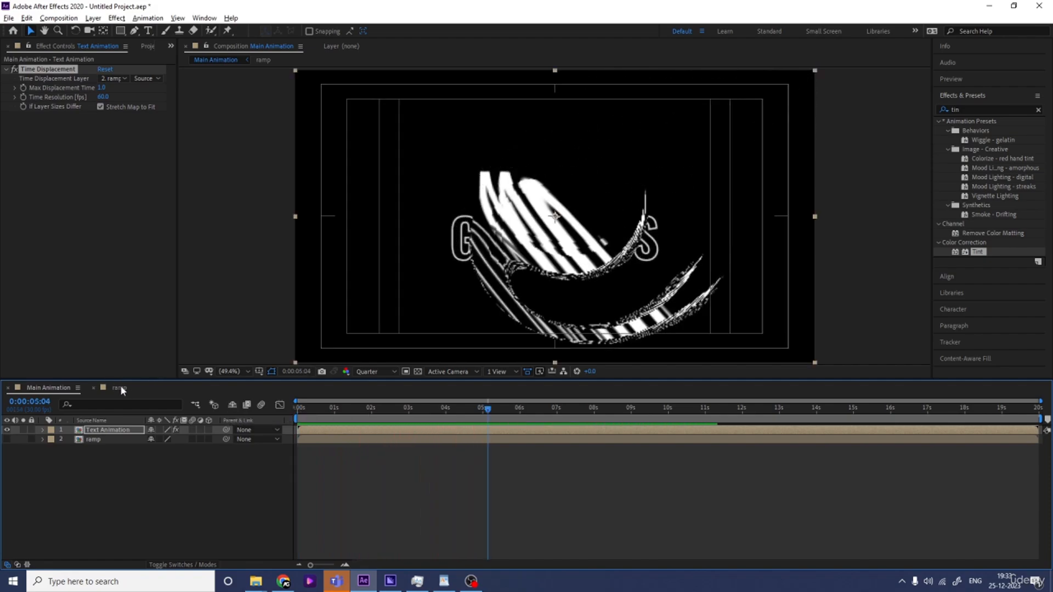
Swap the Tint colors back in the ramp composition
{"action": "left_click", "coordinate": [120, 388]}
{"action": "left_click", "coordinate": [122, 111]}
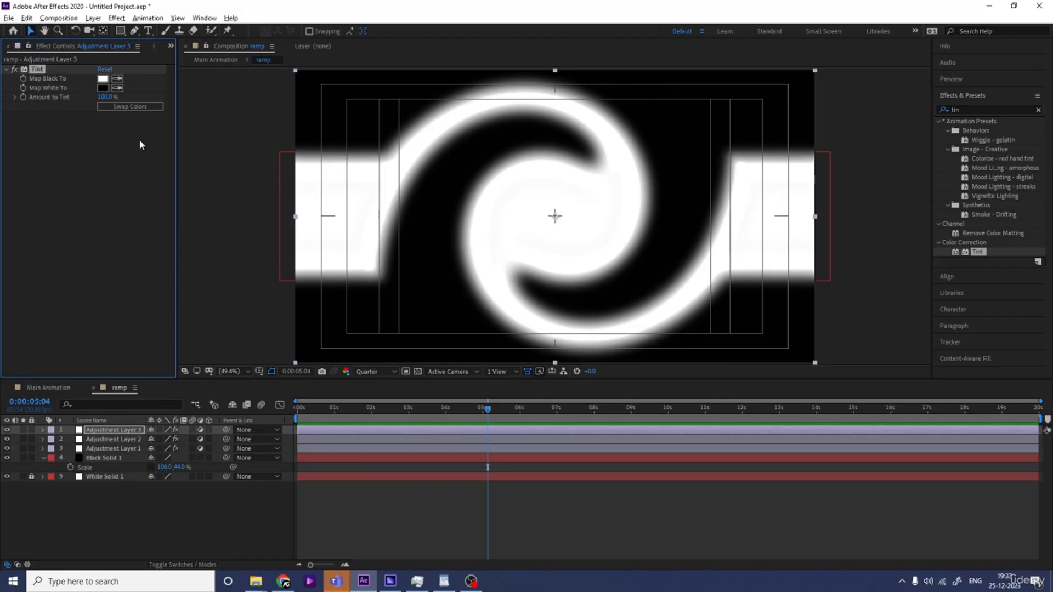
{"action": "left_click", "coordinate": [137, 110]}
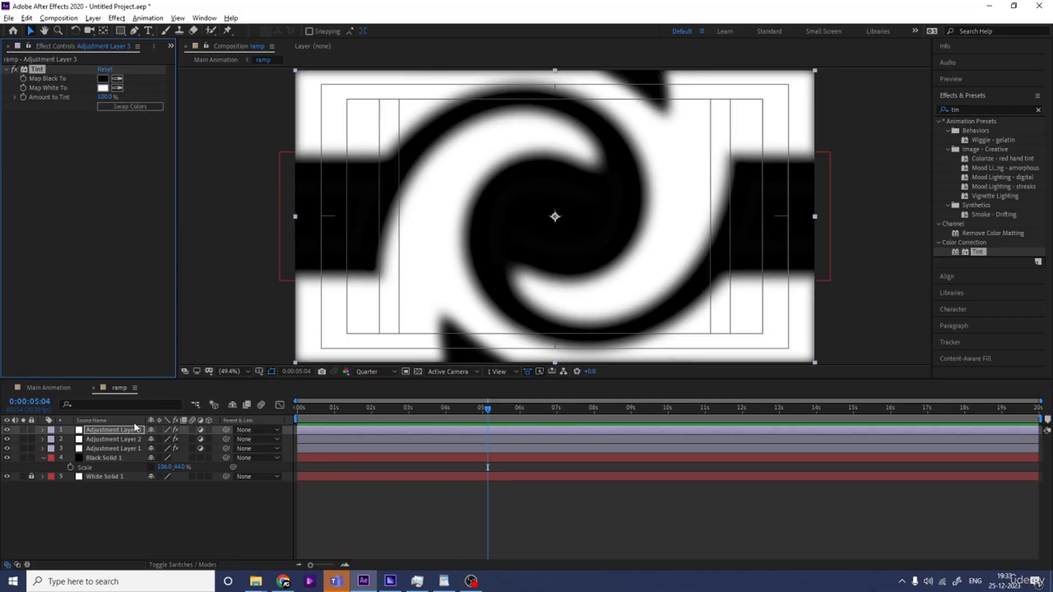
Increase the Gaussian Blur blurriness on the second adjustment layer
{"action": "left_click", "coordinate": [115, 439]}
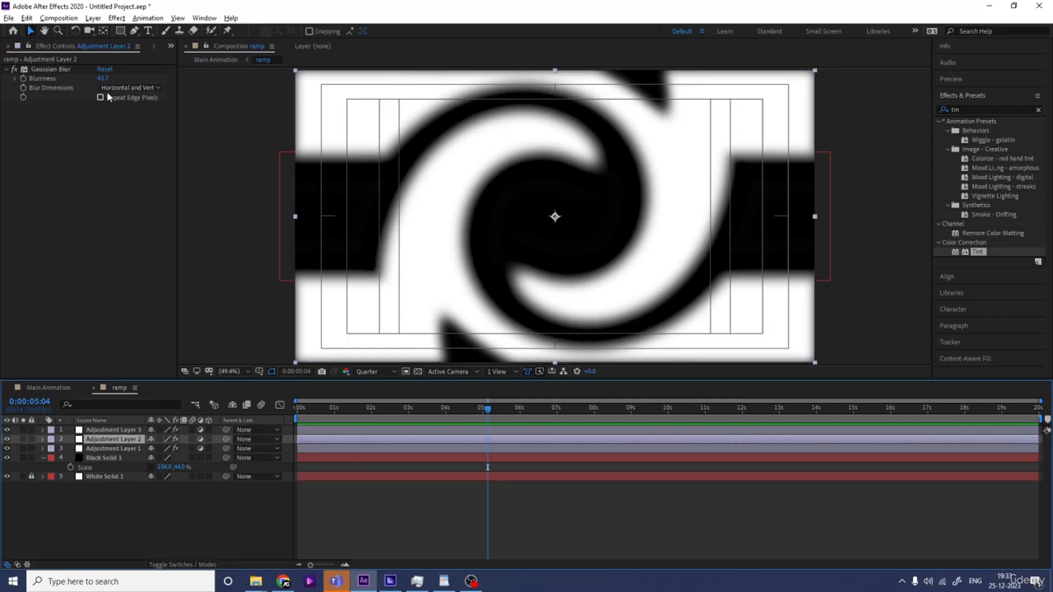
{"action": "left_click_drag", "start_coordinate": [104, 82], "coordinate": [137, 93]}
{"action": "left_click", "coordinate": [114, 448]}
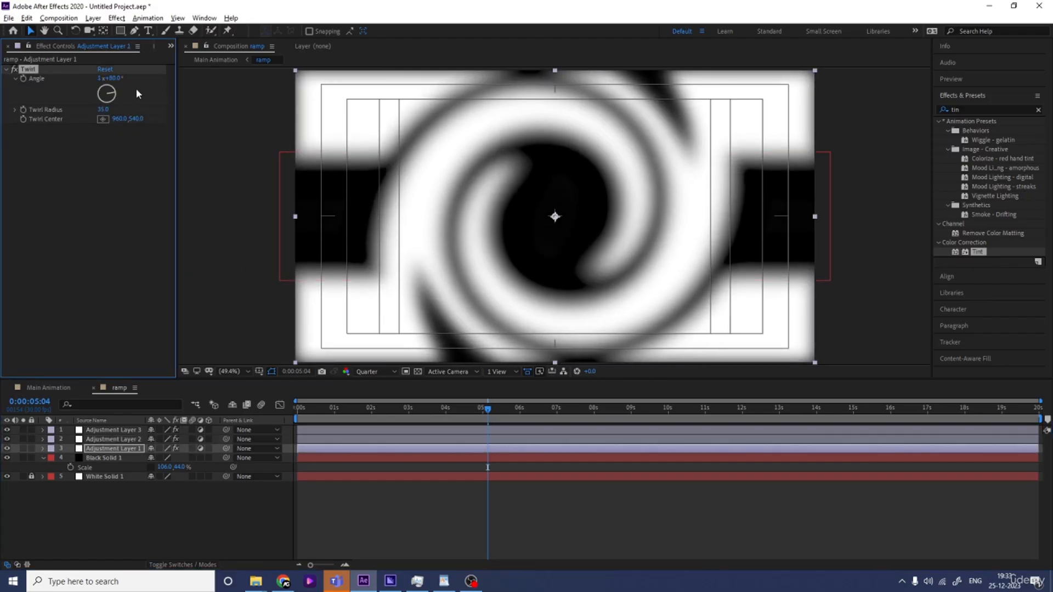
{"action": "key", "text": "Num_Lock"}
Rewind Main Animation to the start and preview the displacement
{"action": "left_click", "coordinate": [53, 385]}
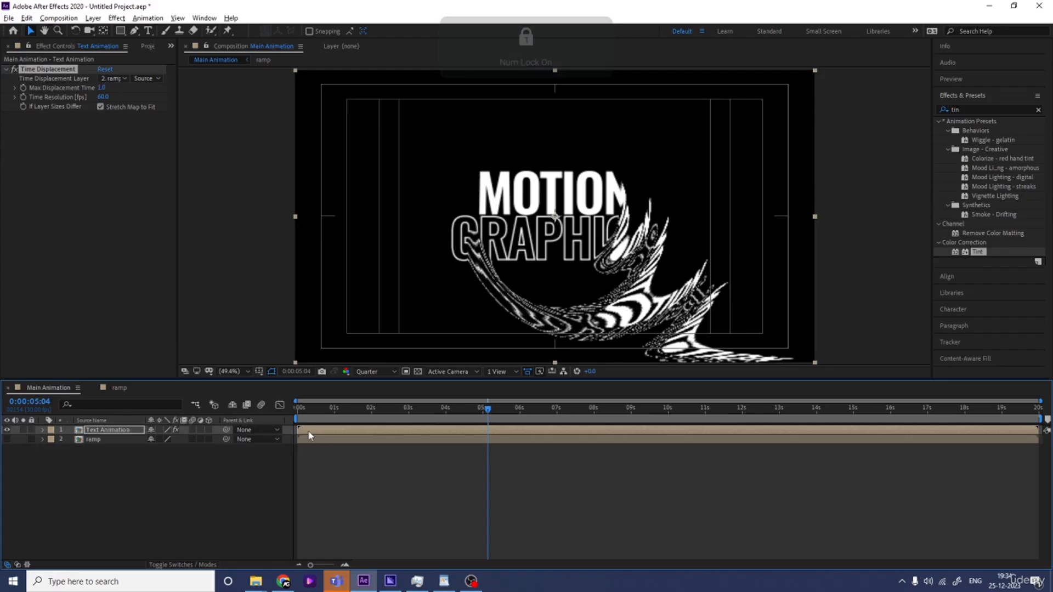
{"action": "left_click_drag", "start_coordinate": [311, 409], "coordinate": [251, 410]}
{"action": "key", "text": "space"}
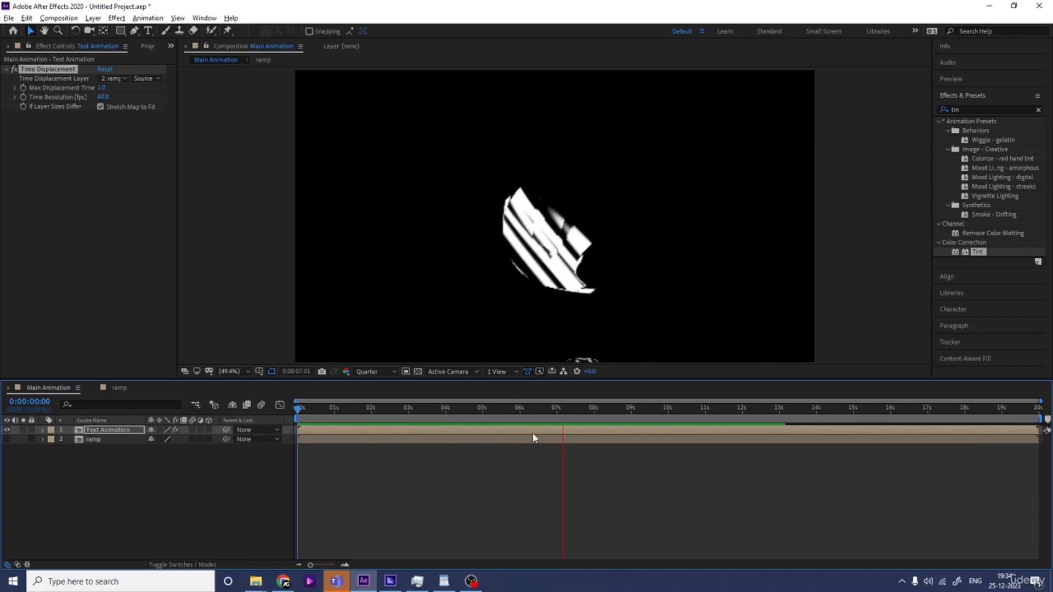
{"action": "key", "text": "space"}
Select both layers in Main Animation and precompose them as Final Text Animation
{"action": "left_click", "coordinate": [90, 463]}
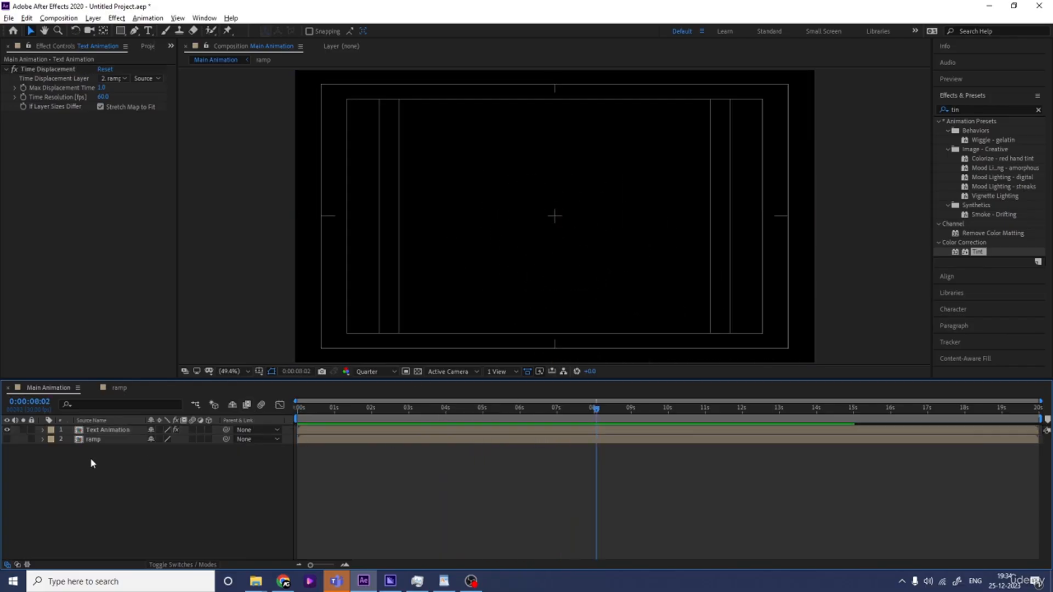
{"action": "left_click_drag", "start_coordinate": [91, 458], "coordinate": [100, 431]}
{"action": "key", "text": "ctrl+shift+c"}
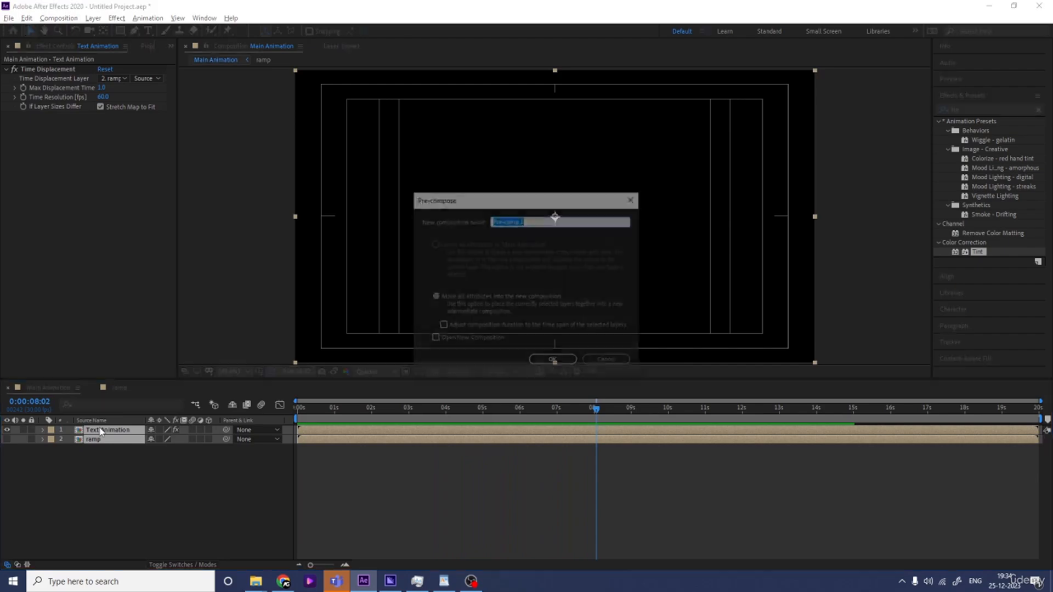
{"action": "type", "text": "Final Text"}
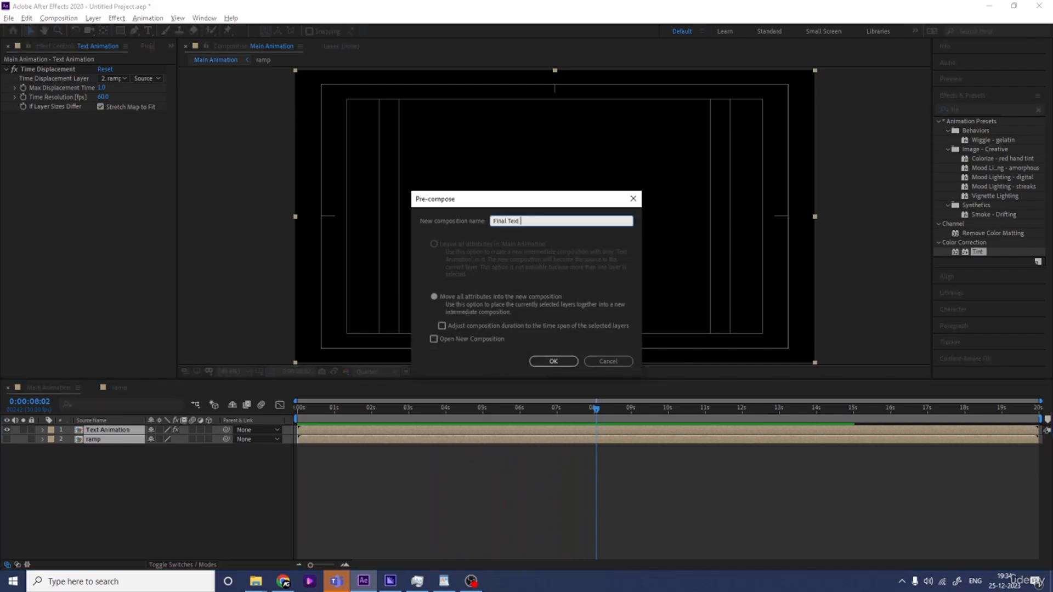
{"action": "type", "text": " Animation"}
{"action": "key", "text": "Return"}
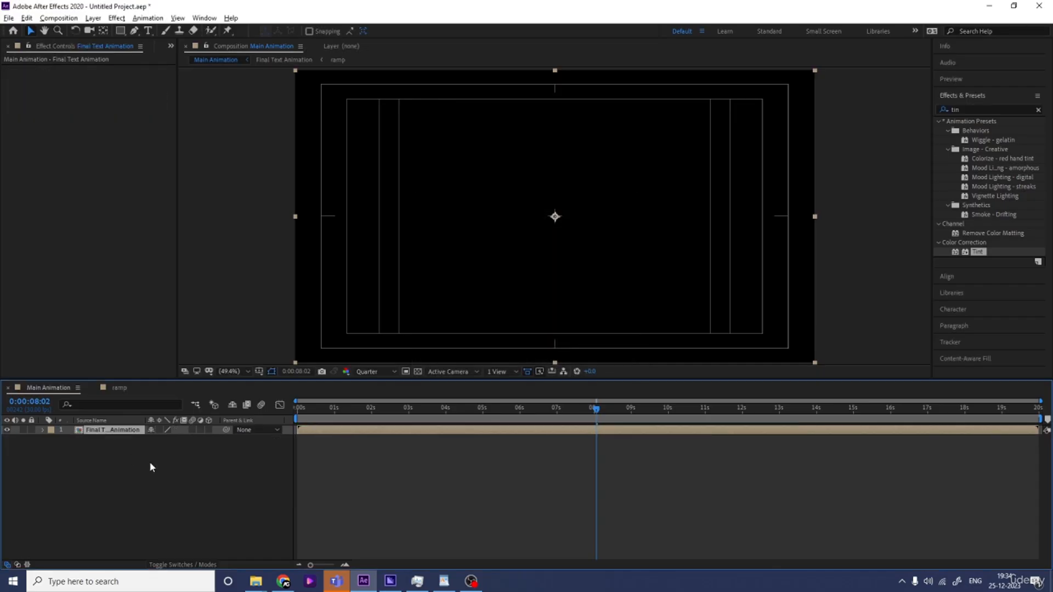
Duplicate the Final Text Animation layer four times
{"action": "key", "text": "ctrl+d"}
{"action": "key", "text": "ctrl+d"}
{"action": "key", "text": "ctrl+d"}
{"action": "key", "text": "ctrl+d"}
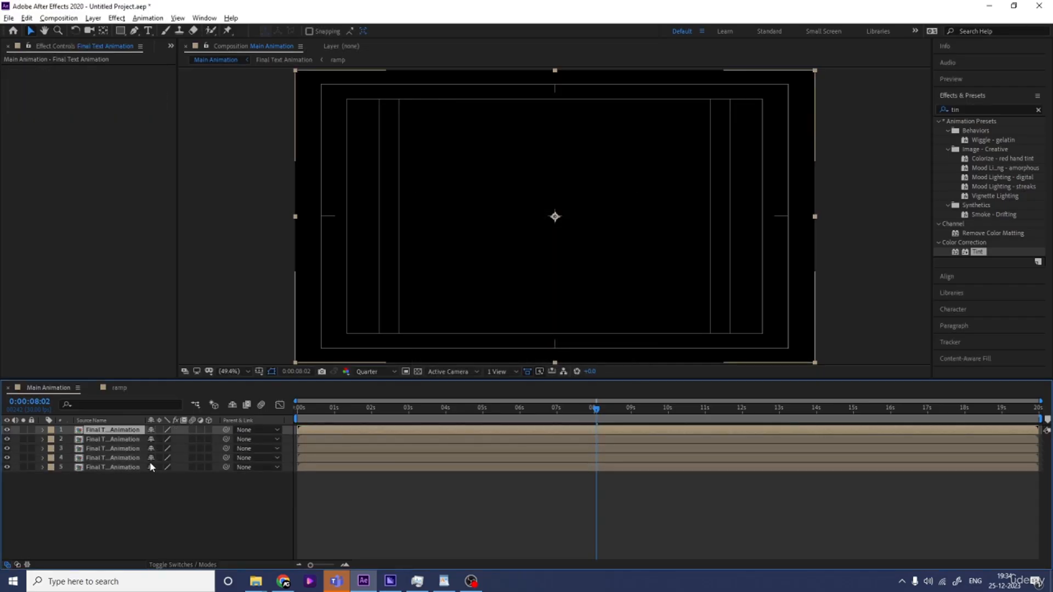
{"action": "key", "text": "equal"}
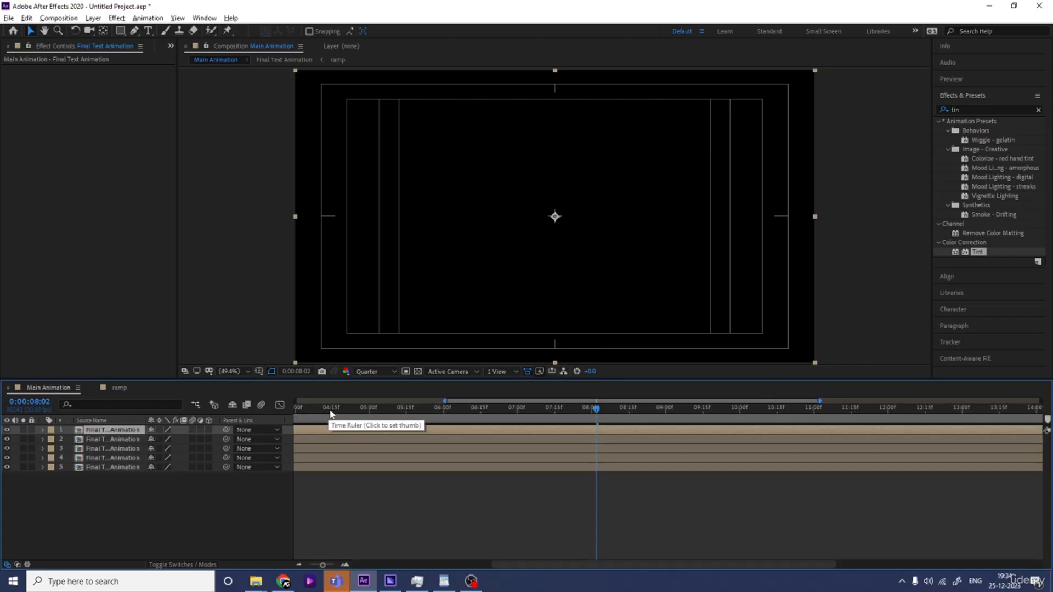
{"action": "left_click_drag", "start_coordinate": [331, 411], "coordinate": [241, 415]}
{"action": "key", "text": "equal"}
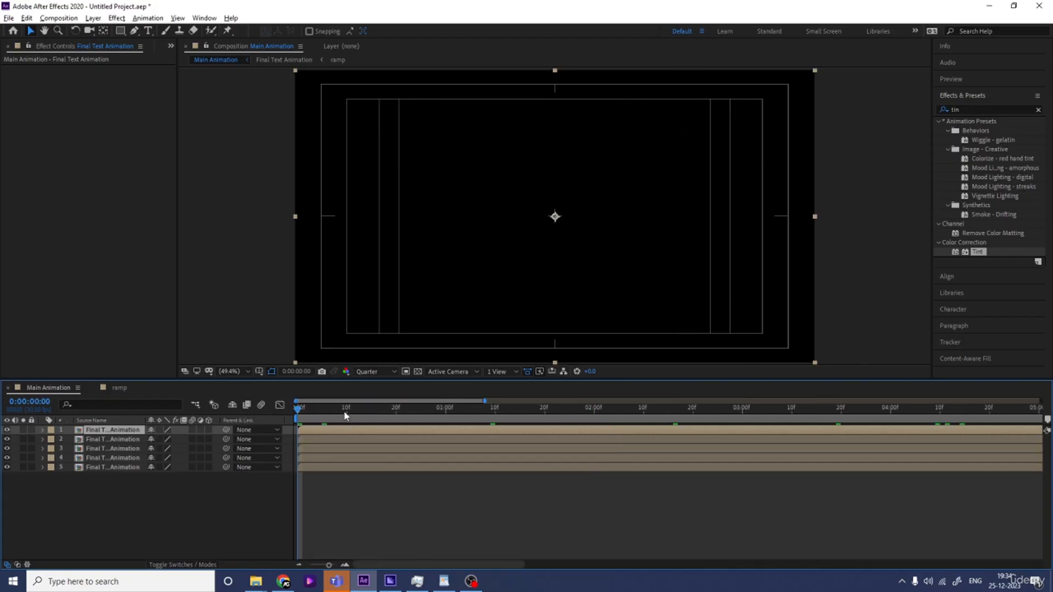
Stagger the four upper Final Text Animation copies so each starts 5 frames later, from 5 to 20 frames
{"action": "key", "text": "equal"}
{"action": "left_click", "coordinate": [354, 411]}
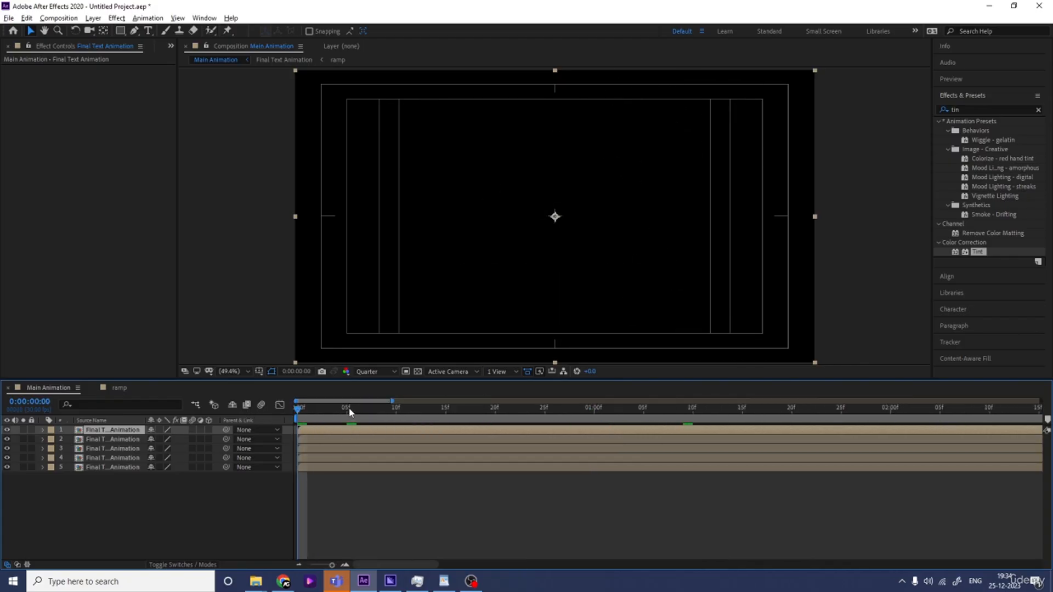
{"action": "left_click", "coordinate": [349, 455]}
{"action": "key", "text": "alt+bracketleft"}
{"action": "left_click", "coordinate": [396, 410]}
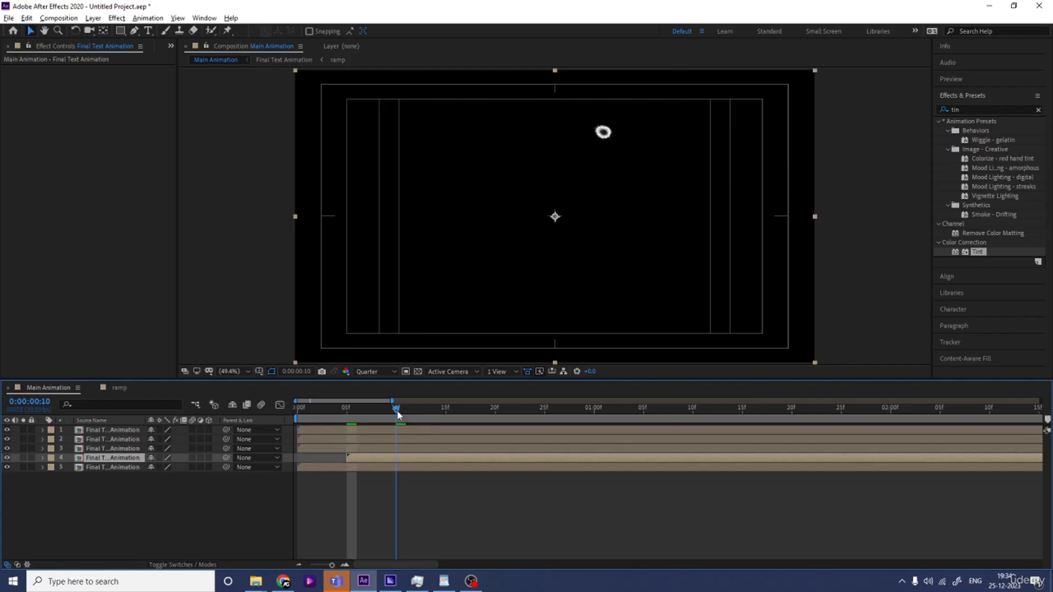
{"action": "left_click", "coordinate": [403, 448]}
{"action": "key", "text": "alt+bracketleft"}
{"action": "left_click", "coordinate": [445, 411]}
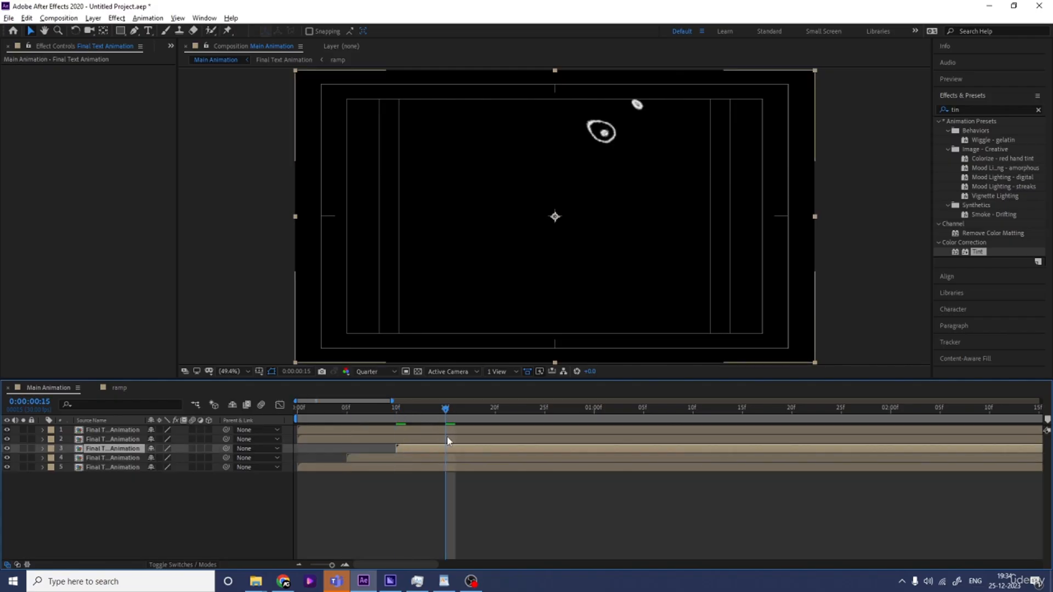
{"action": "left_click", "coordinate": [446, 439]}
{"action": "key", "text": "alt+bracketleft"}
{"action": "left_click", "coordinate": [495, 411]}
{"action": "left_click", "coordinate": [492, 430]}
{"action": "key", "text": "["}
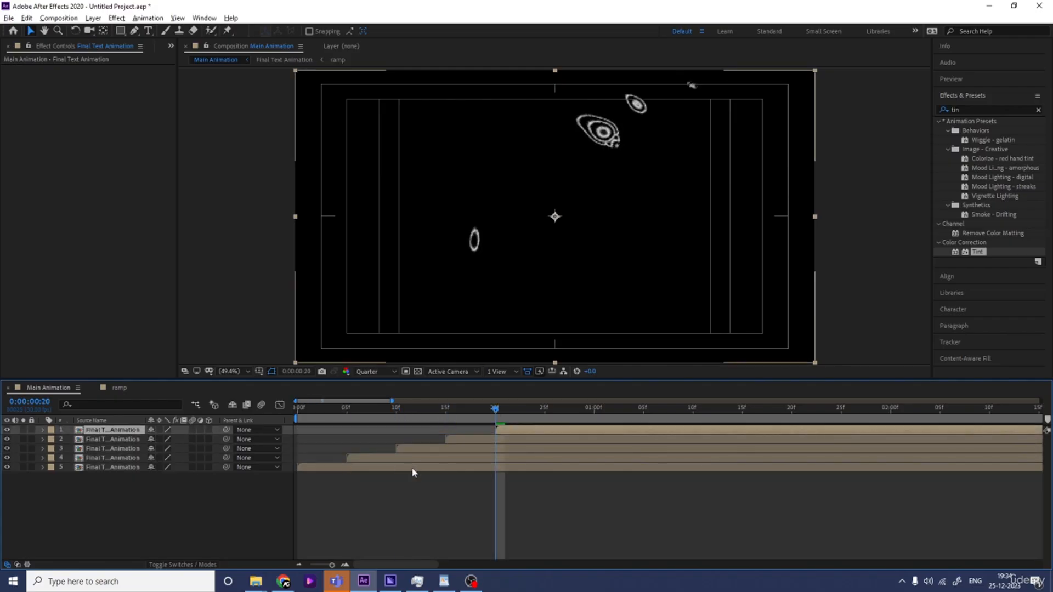
Apply Tint to the bottom copy and set its Map White To colour to FF0000
{"action": "left_click", "coordinate": [364, 467]}
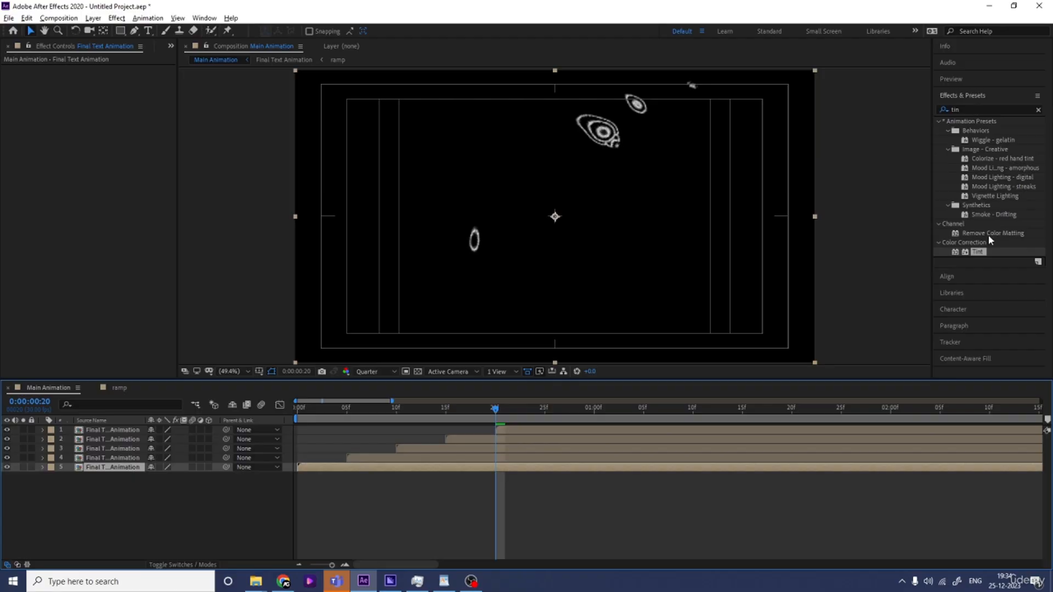
{"action": "double_click", "coordinate": [984, 252]}
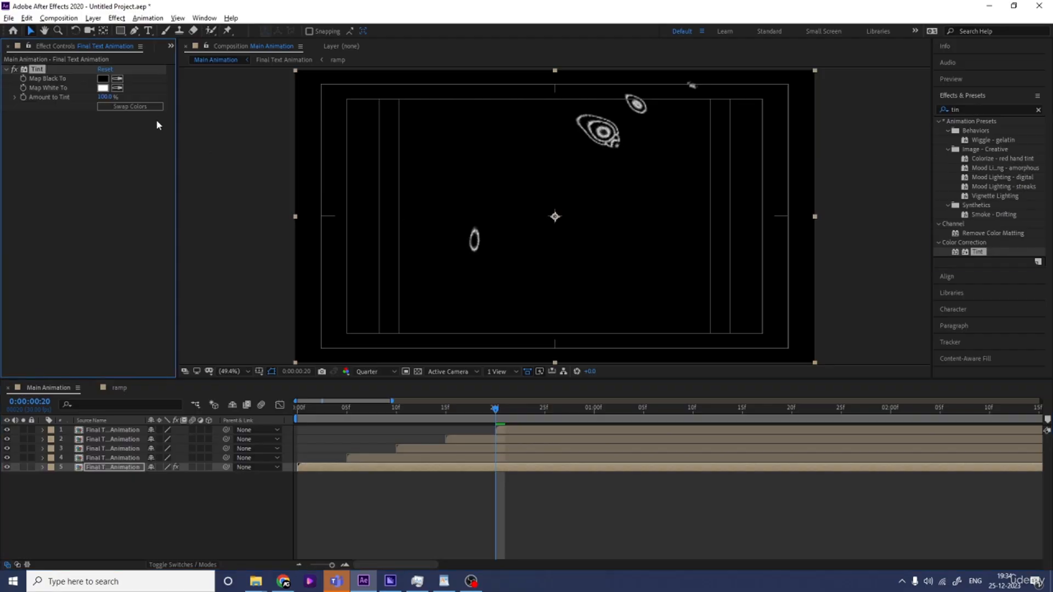
{"action": "left_click", "coordinate": [104, 88]}
{"action": "type", "text": "FF0000"}
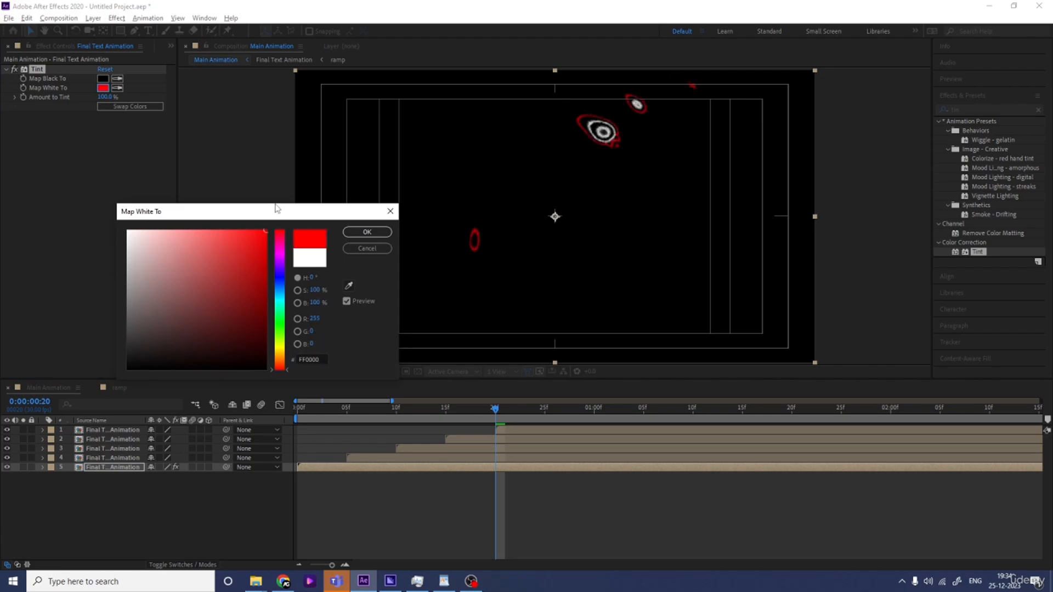
{"action": "left_click", "coordinate": [366, 233]}
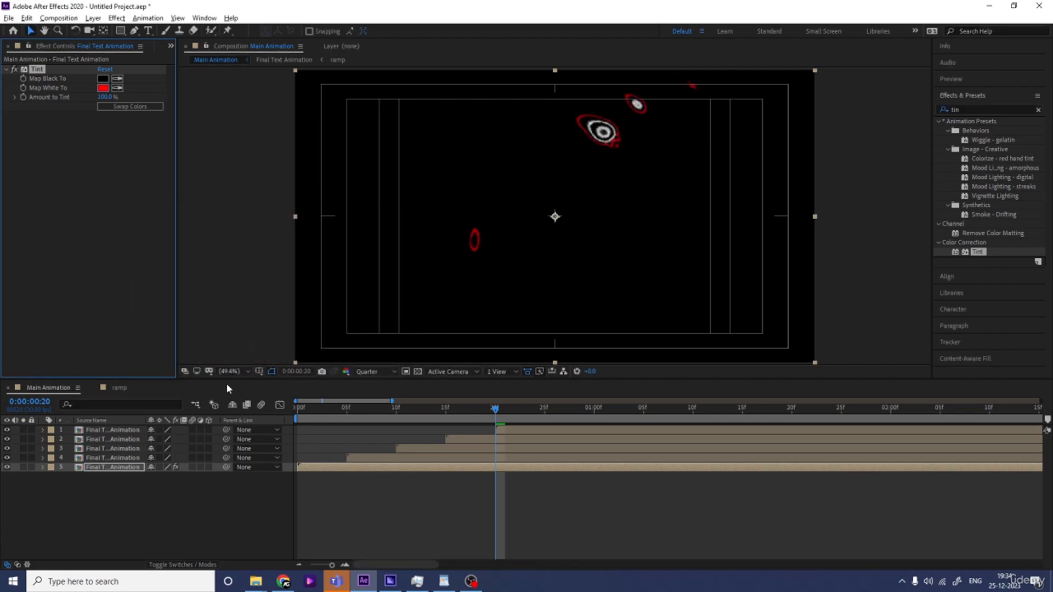
Apply Tint to the fourth copy and set its Map White To colour to green 00FF18
{"action": "left_click", "coordinate": [107, 457]}
{"action": "double_click", "coordinate": [977, 252]}
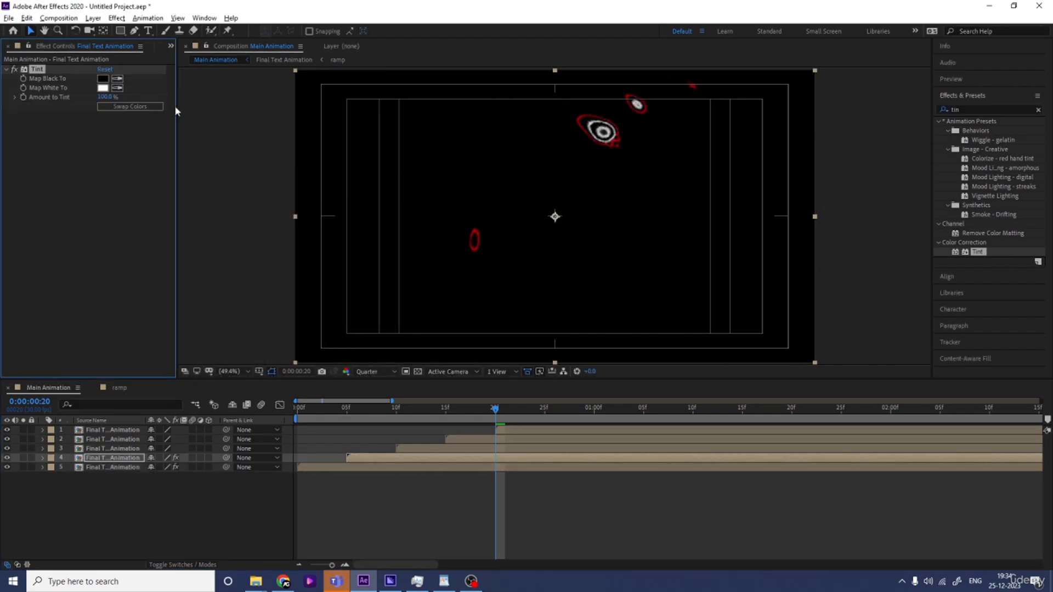
{"action": "left_click", "coordinate": [103, 87]}
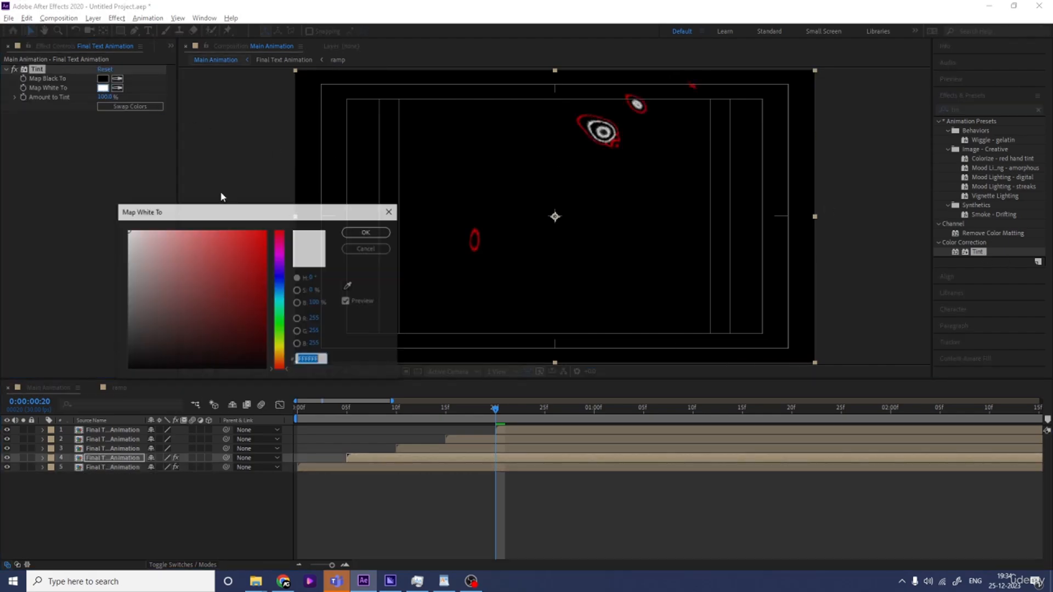
{"action": "left_click", "coordinate": [281, 321]}
{"action": "left_click", "coordinate": [259, 248]}
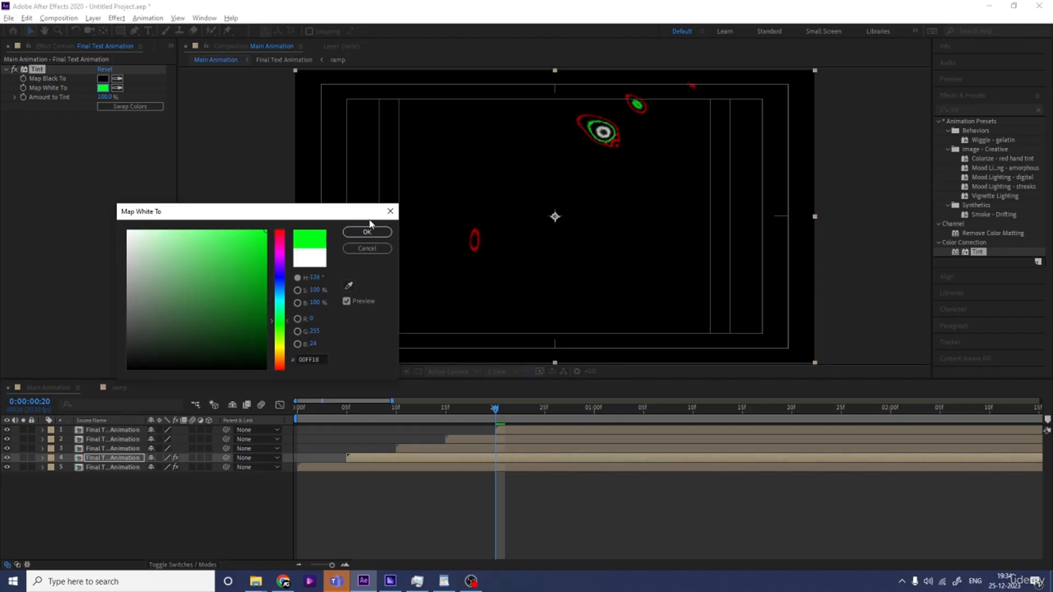
{"action": "left_click", "coordinate": [367, 232]}
Apply Tint to the third copy and set its Map White To colour to blue
{"action": "left_click", "coordinate": [111, 449]}
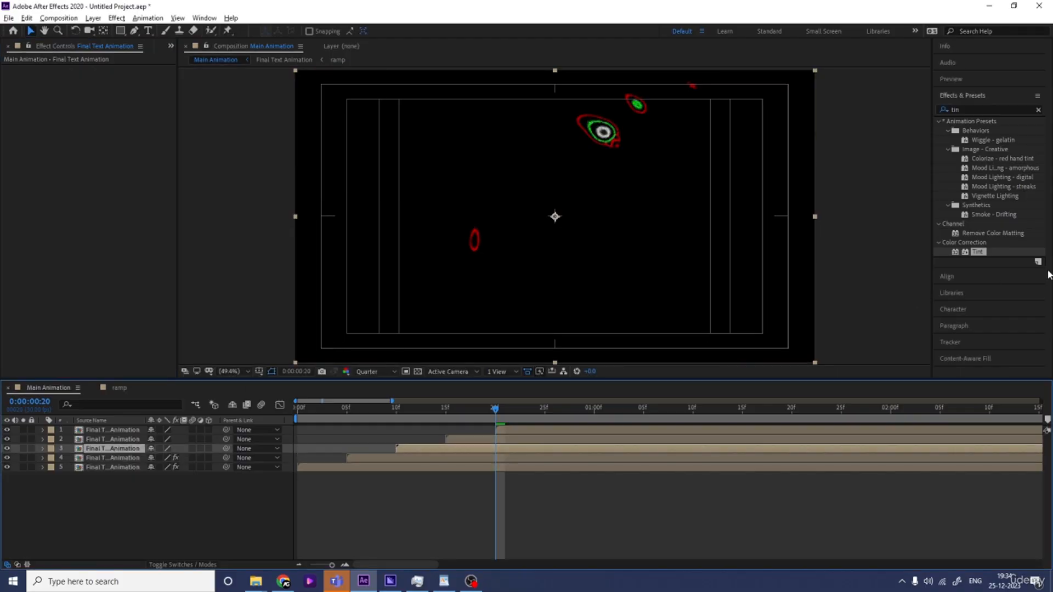
{"action": "double_click", "coordinate": [977, 251]}
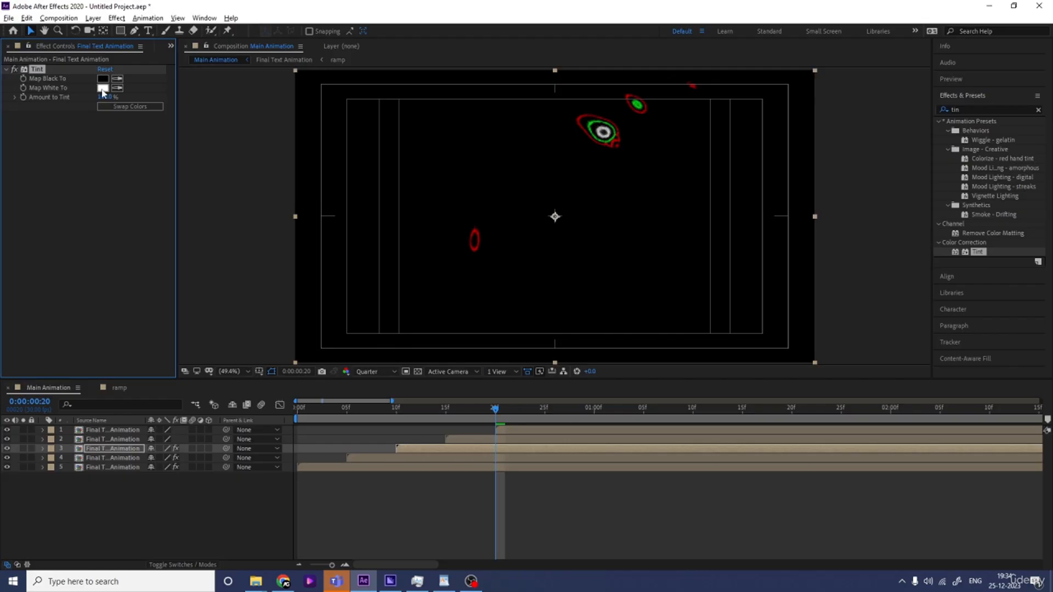
{"action": "left_click", "coordinate": [103, 88]}
{"action": "left_click", "coordinate": [277, 290]}
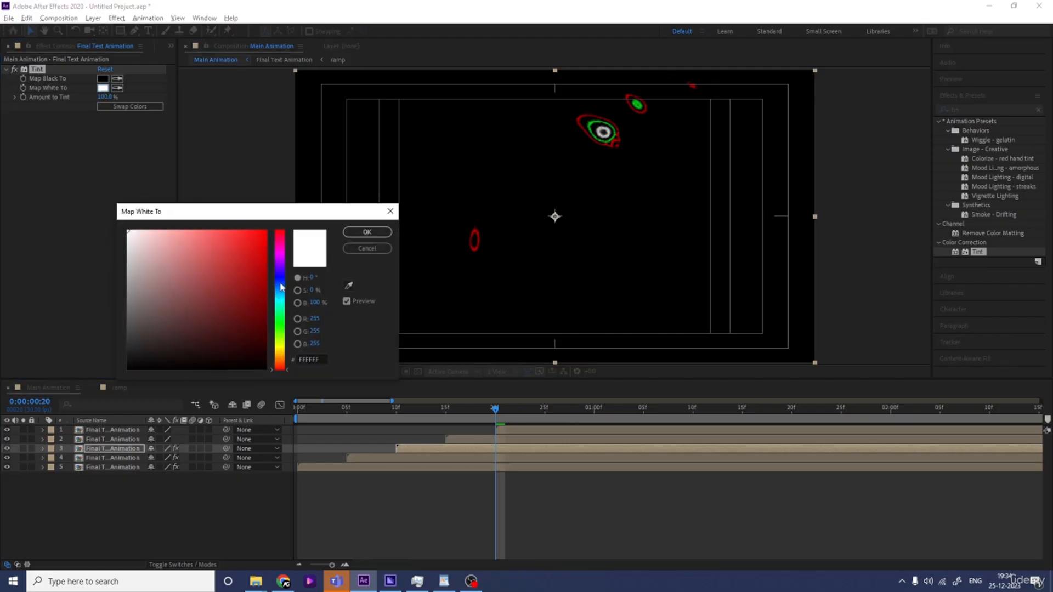
{"action": "left_click", "coordinate": [265, 233]}
{"action": "left_click", "coordinate": [367, 231]}
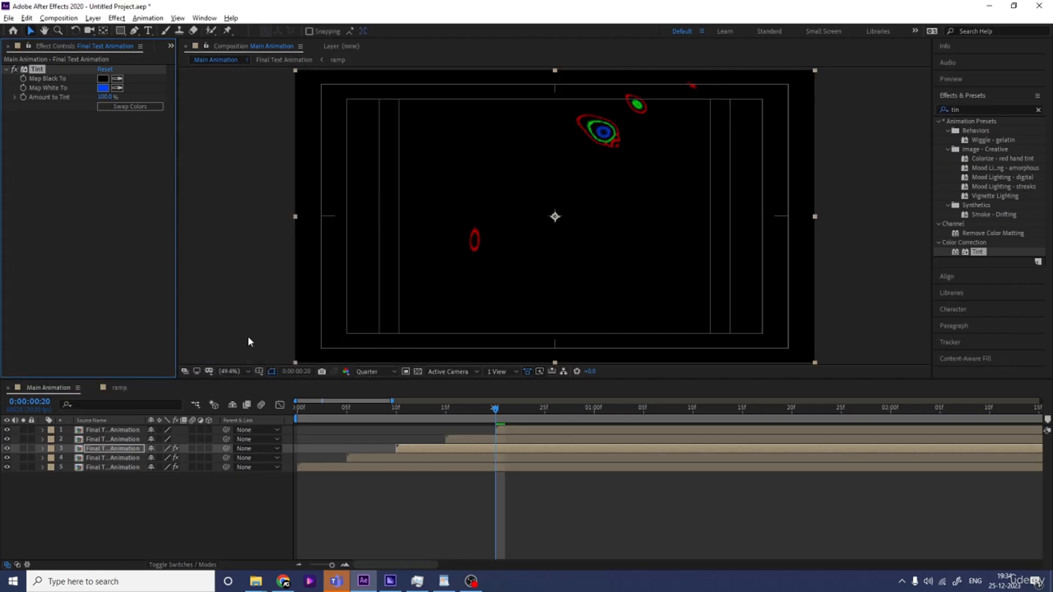
Search the effects for Find Edges and apply it to the second copy
{"action": "left_click", "coordinate": [100, 440]}
{"action": "left_click", "coordinate": [973, 106]}
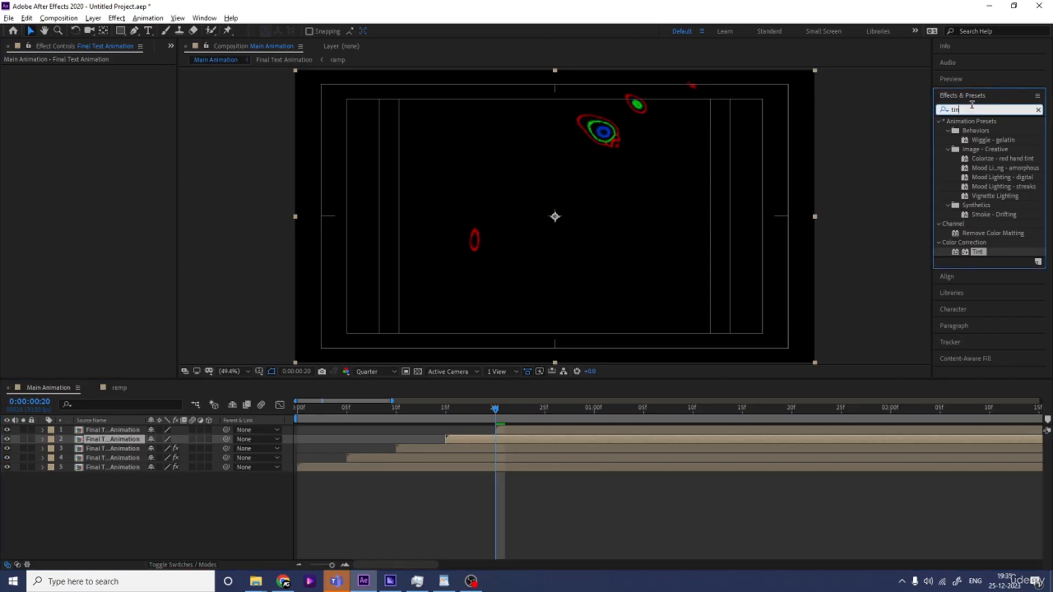
{"action": "type", "text": "ed"}
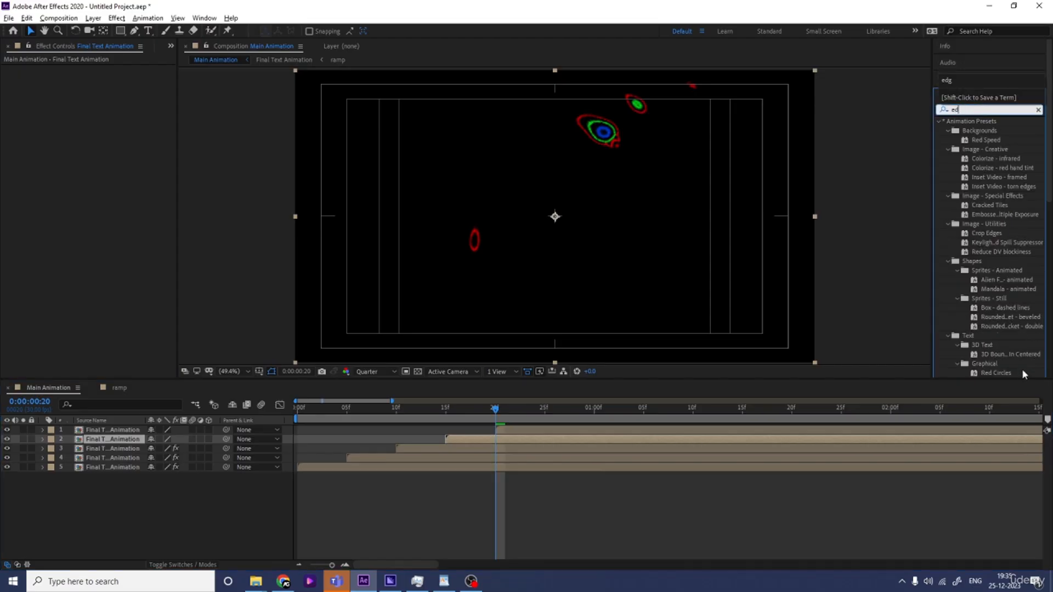
{"action": "key", "text": "BackSpace"}
{"action": "key", "text": "BackSpace"}
{"action": "type", "text": "find"}
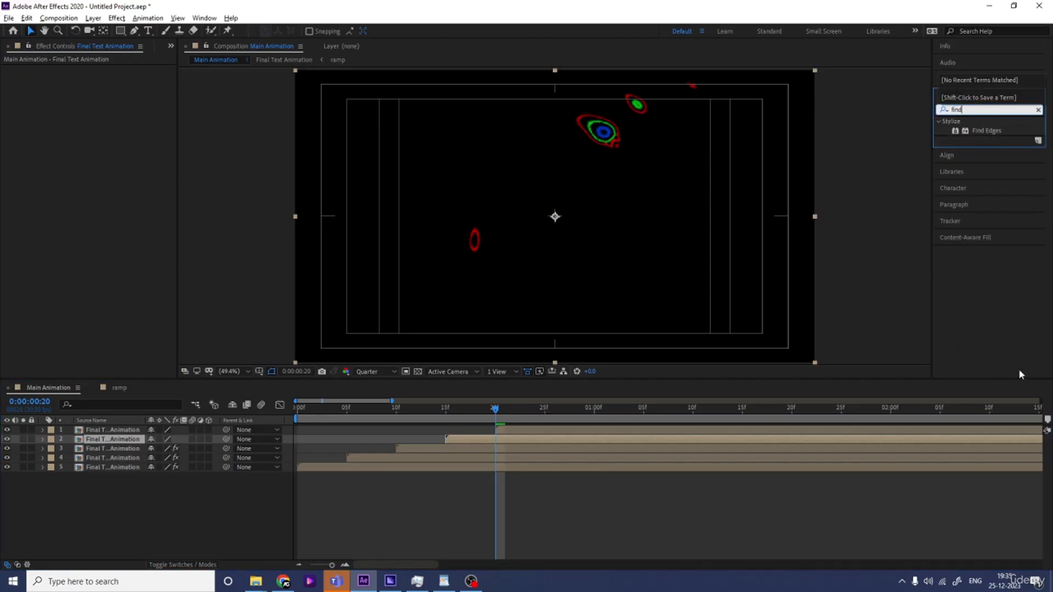
{"action": "left_click_drag", "start_coordinate": [986, 130], "coordinate": [2, 116]}
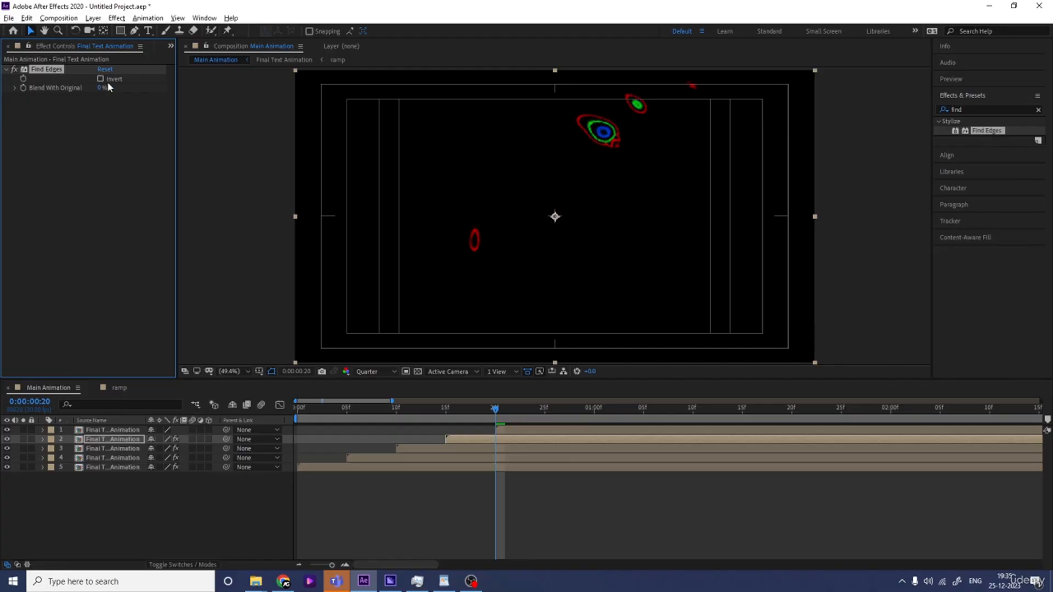
Preview the animation and set the work area end at about 8 seconds 21 frames
{"action": "key", "text": "space"}
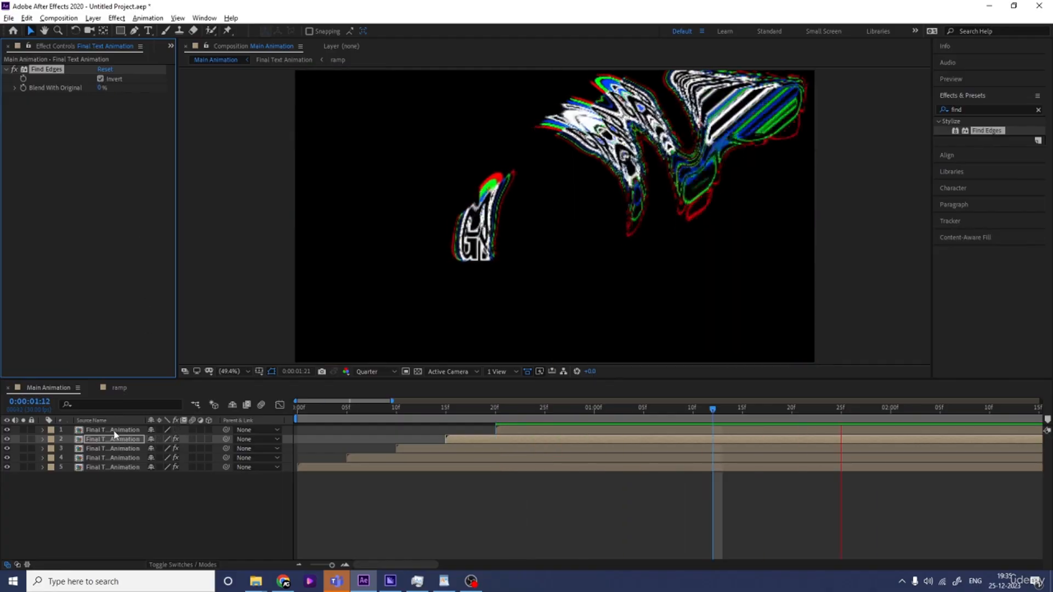
{"action": "key", "text": "space"}
{"action": "key", "text": "minus"}
{"action": "key", "text": "minus"}
{"action": "key", "text": "minus"}
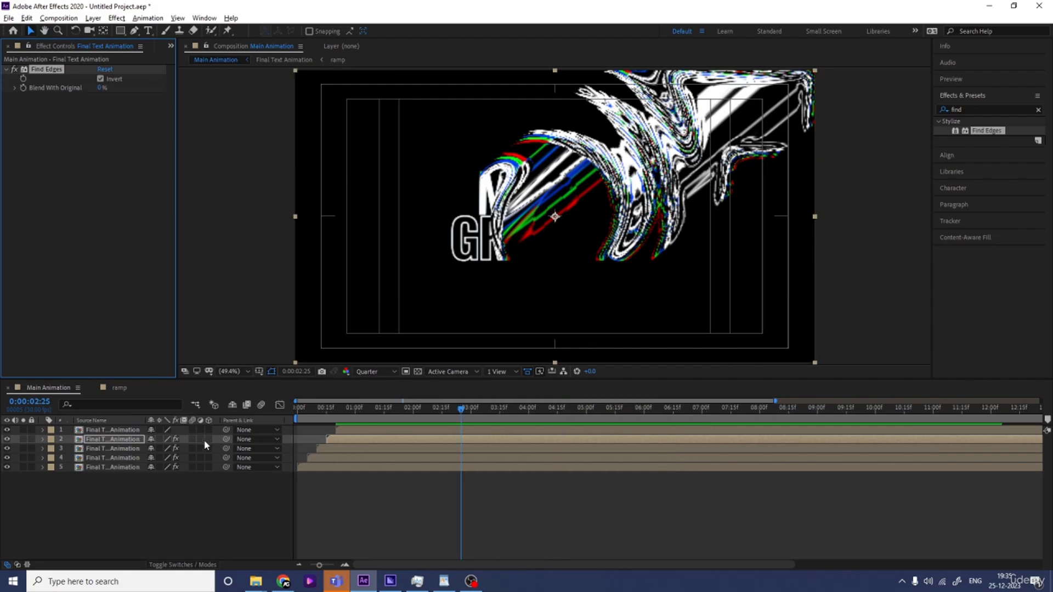
{"action": "key", "text": "space"}
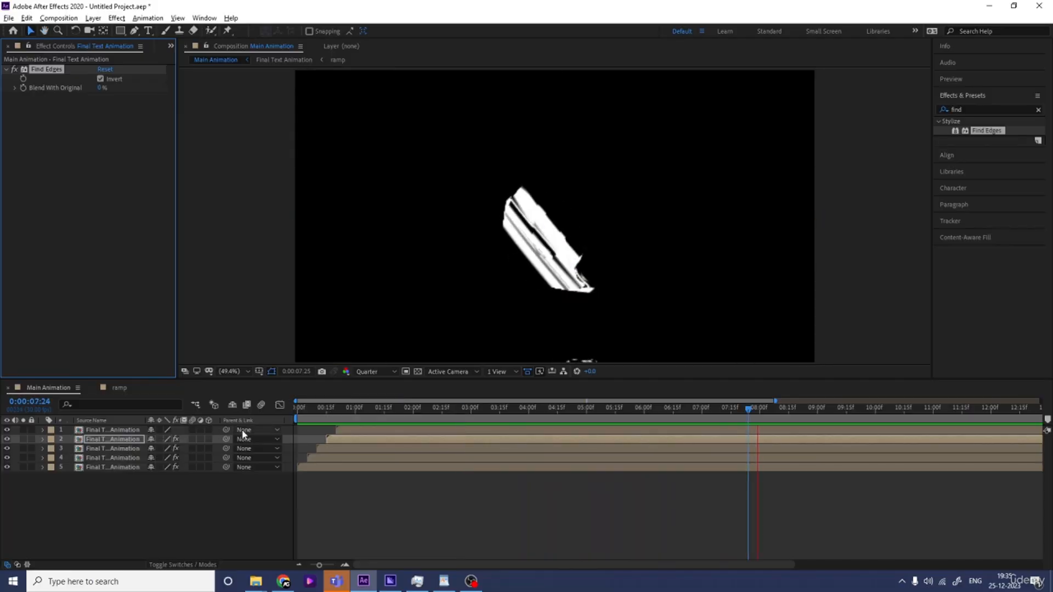
{"action": "key", "text": "space"}
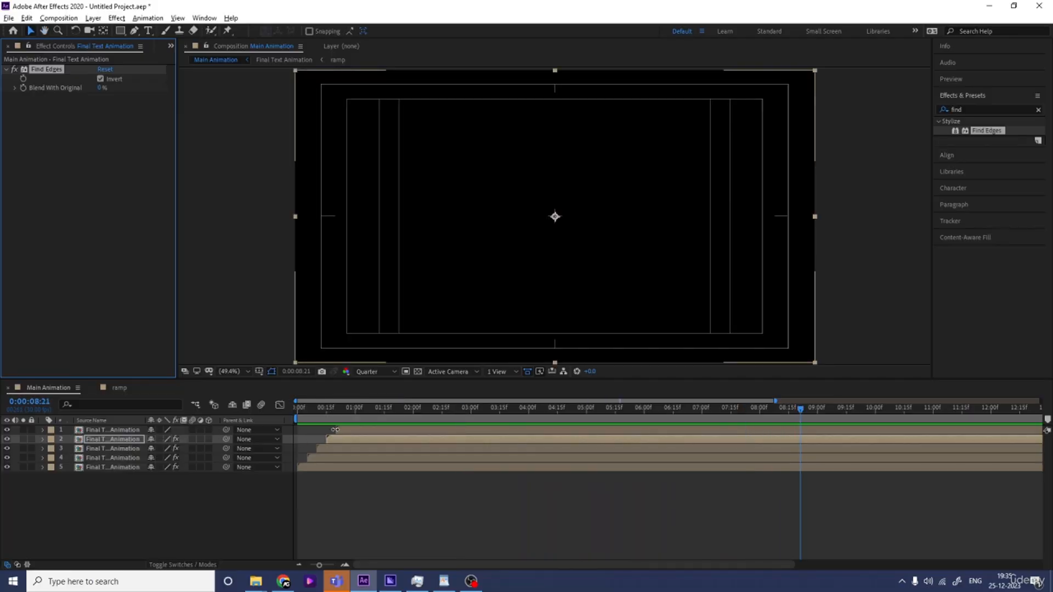
{"action": "key", "text": "n"}
{"action": "key", "text": "space"}
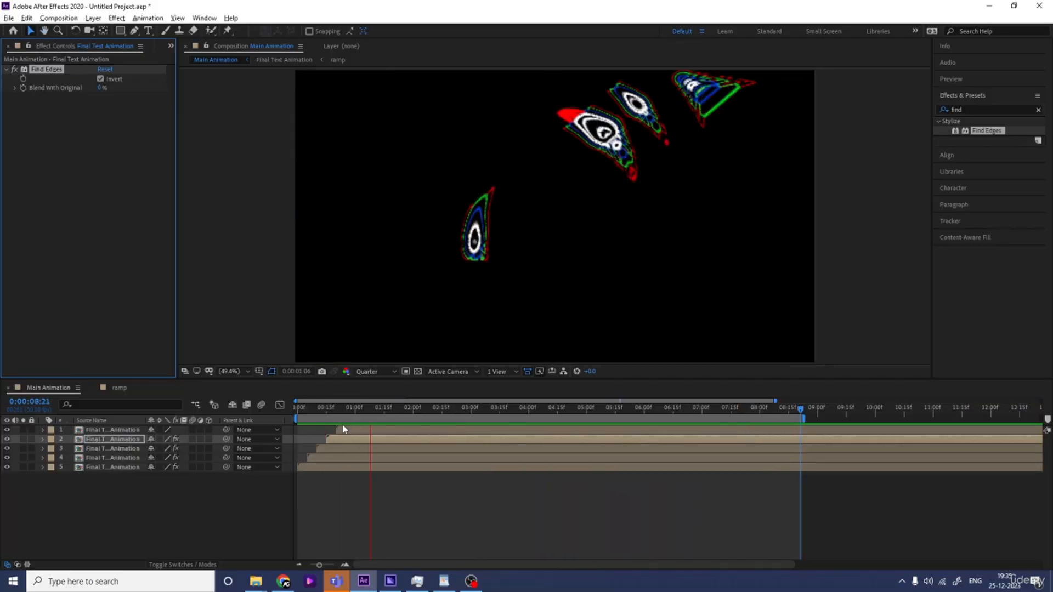
Switch the preview resolution to Full and play the animation
{"action": "left_click", "coordinate": [372, 372]}
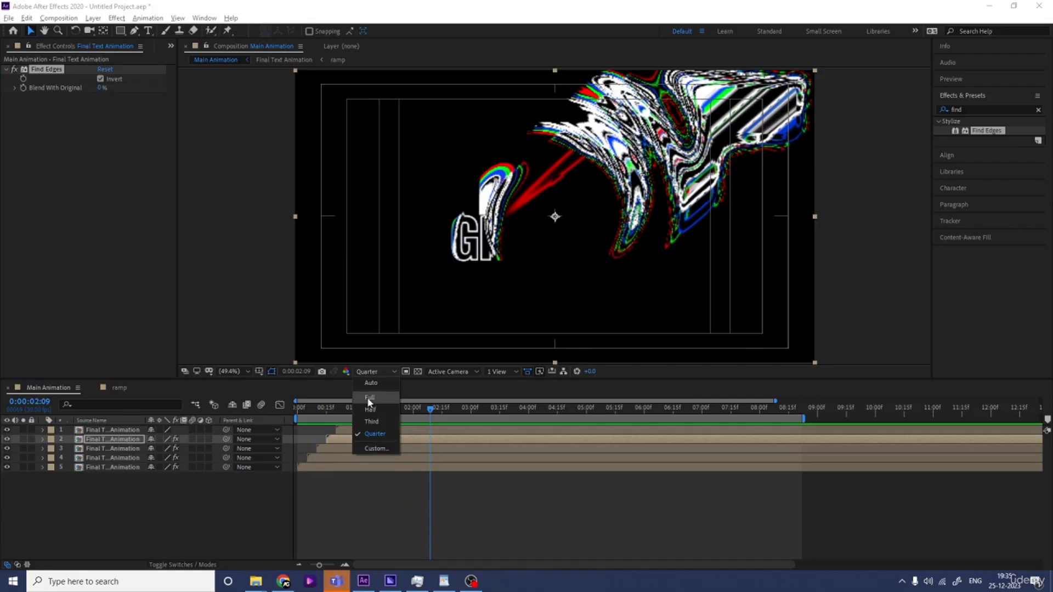
{"action": "left_click", "coordinate": [369, 398]}
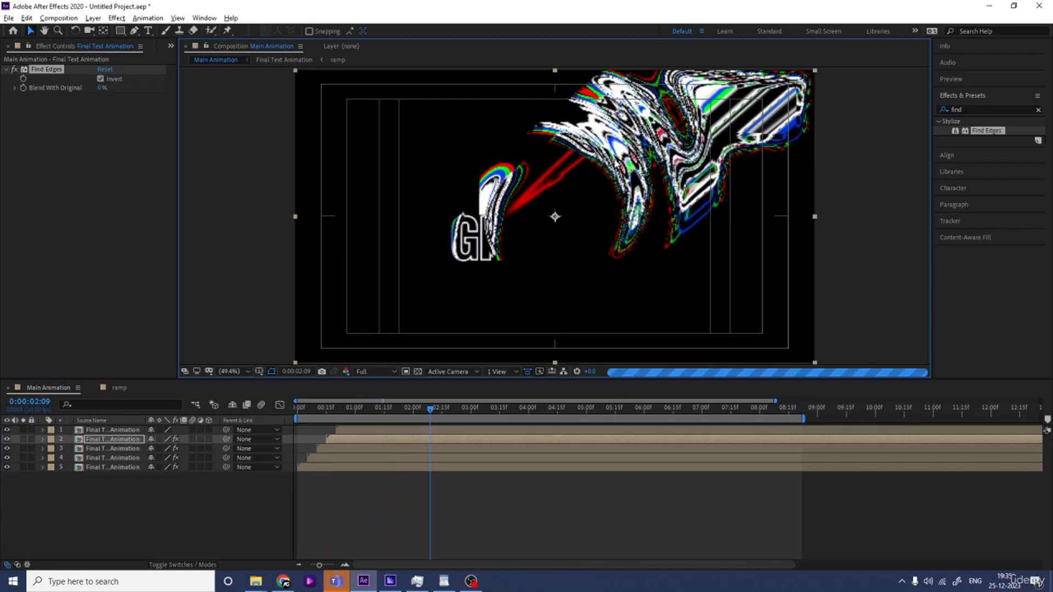
{"action": "key", "text": "space"}
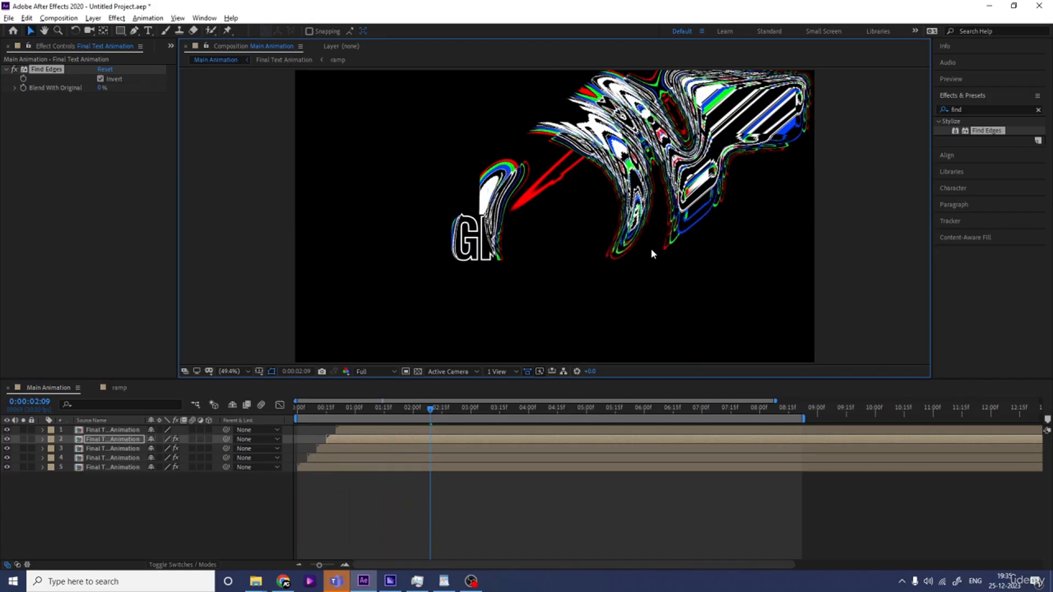
Add a new adjustment layer on top of the Main Animation layers
{"action": "left_click", "coordinate": [474, 411]}
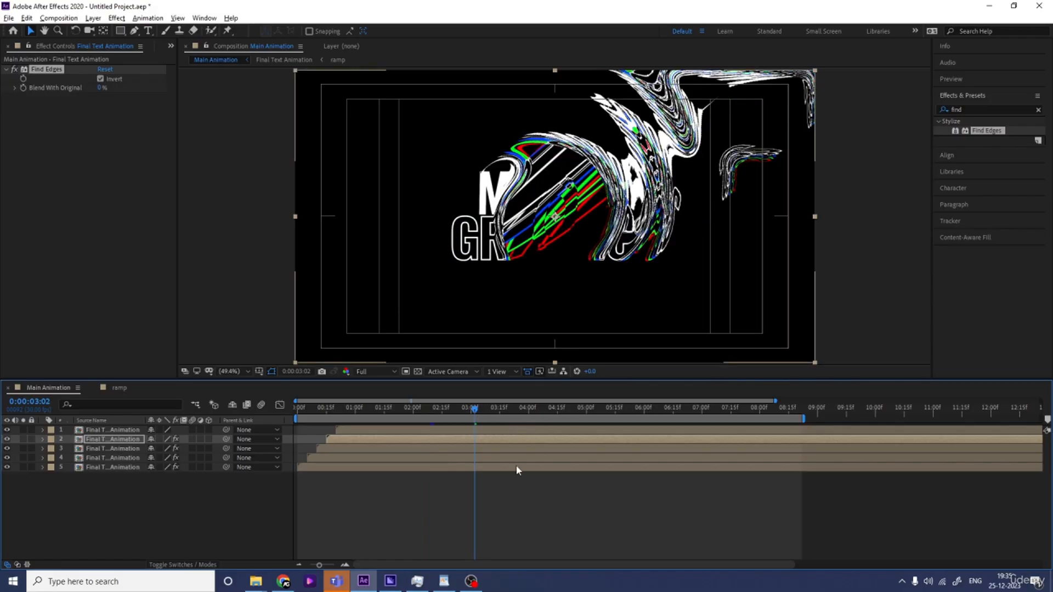
{"action": "left_click", "coordinate": [121, 530]}
{"action": "right_click", "coordinate": [121, 526]}
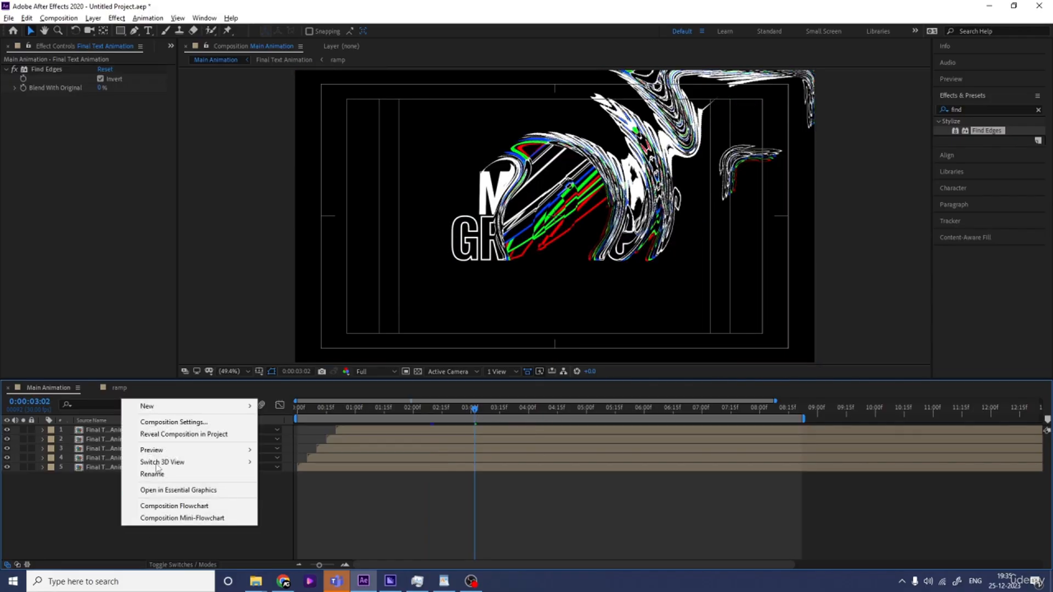
{"action": "mouse_move", "coordinate": [181, 406]}
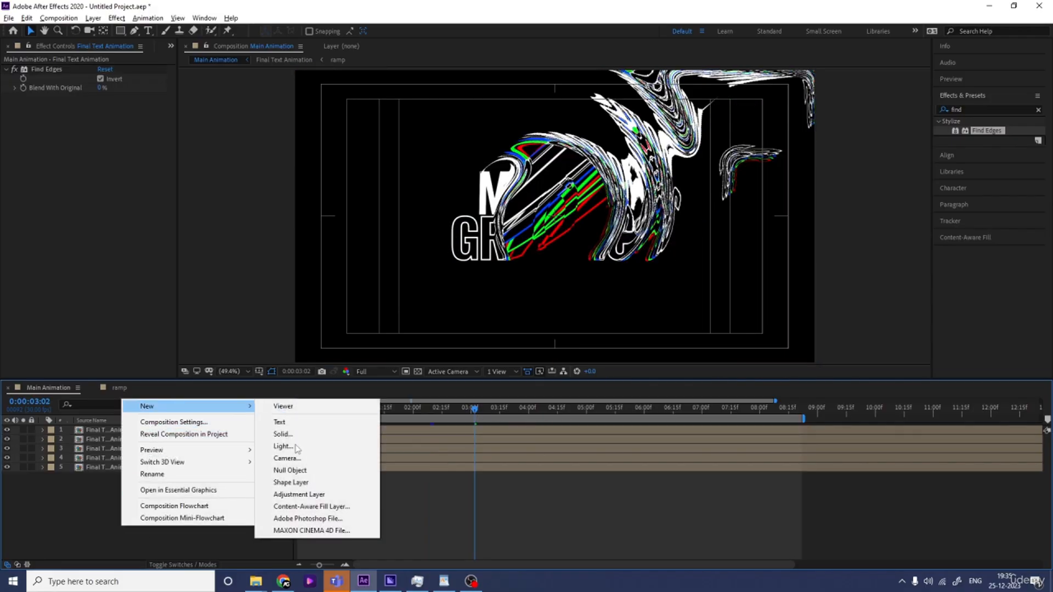
{"action": "left_click", "coordinate": [298, 494]}
Apply Glow to the adjustment layer with threshold 100%, radius 30 and intensity 0.5
{"action": "left_click", "coordinate": [986, 110]}
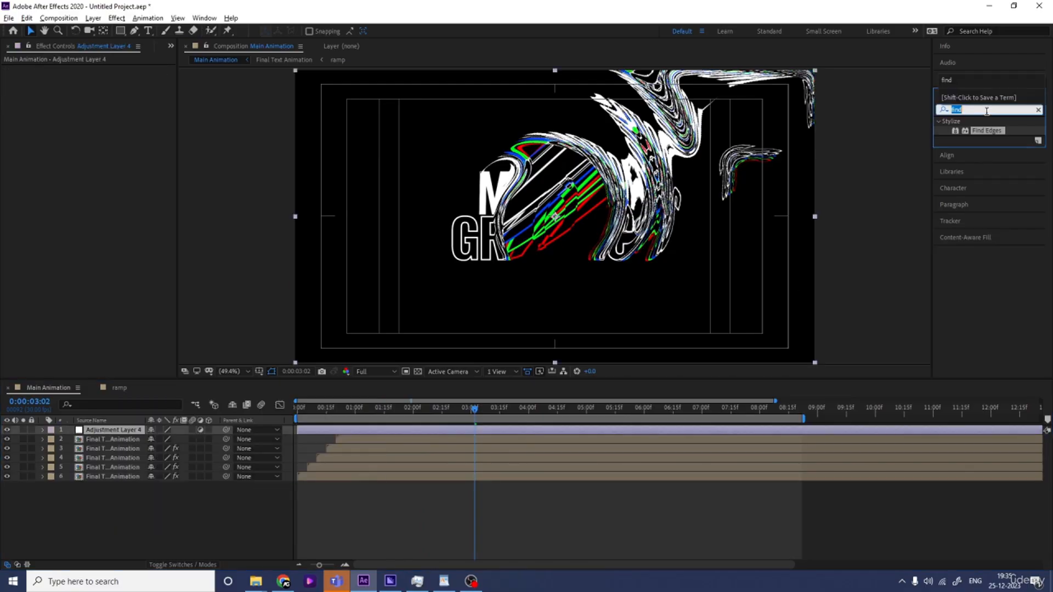
{"action": "type", "text": "glo"}
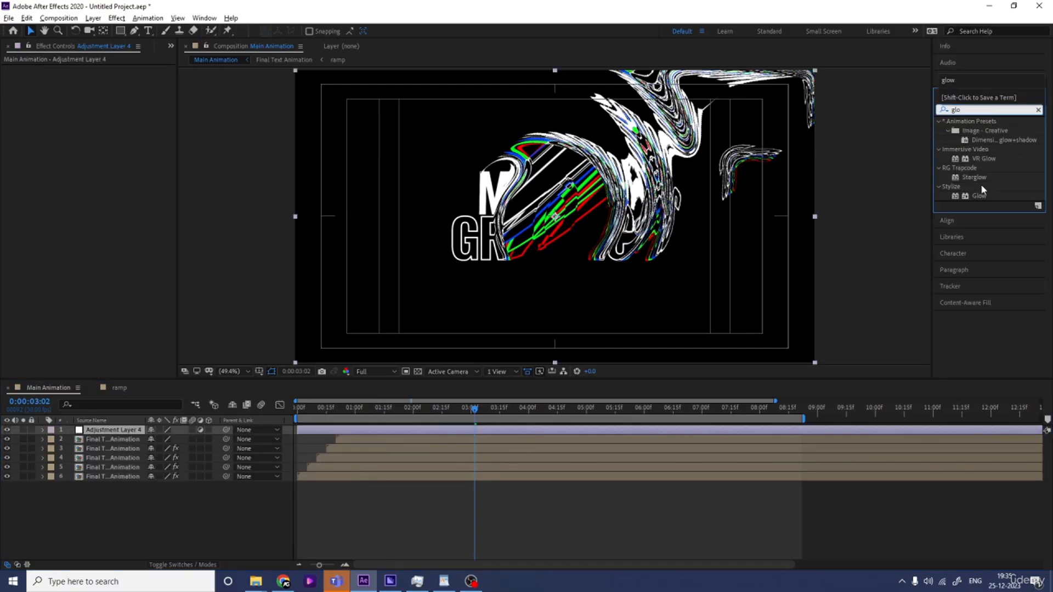
{"action": "double_click", "coordinate": [979, 196]}
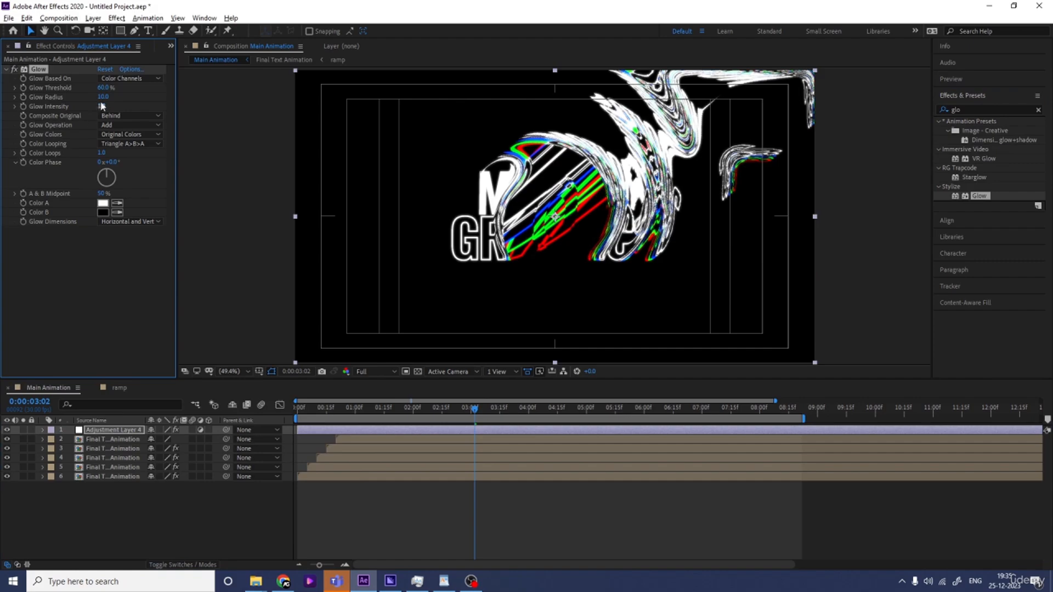
{"action": "left_click", "coordinate": [104, 88]}
{"action": "type", "text": "100"}
{"action": "key", "text": "Return"}
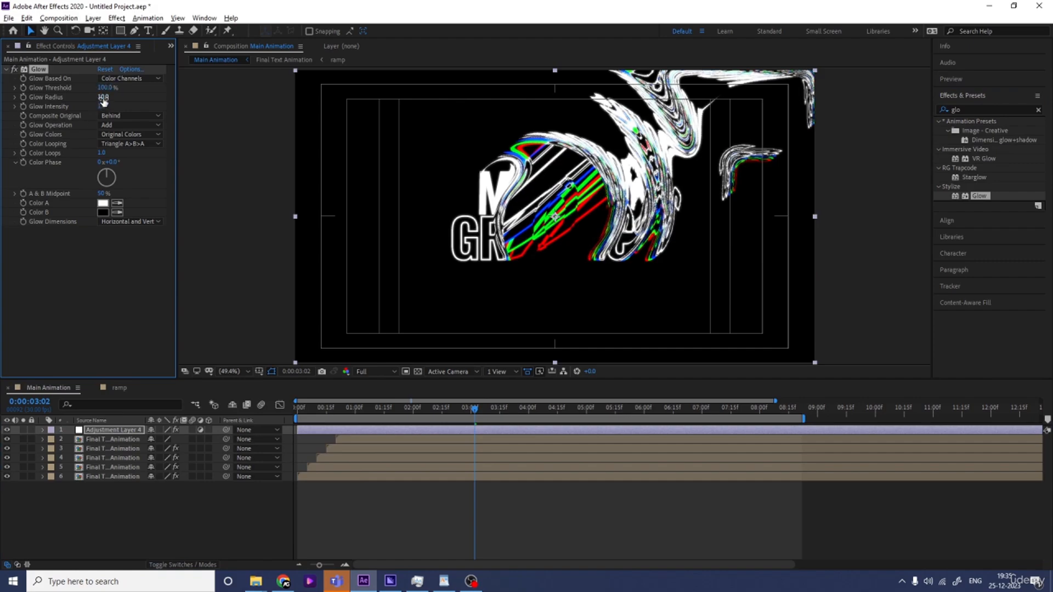
{"action": "type", "text": "30"}
{"action": "key", "text": "Return"}
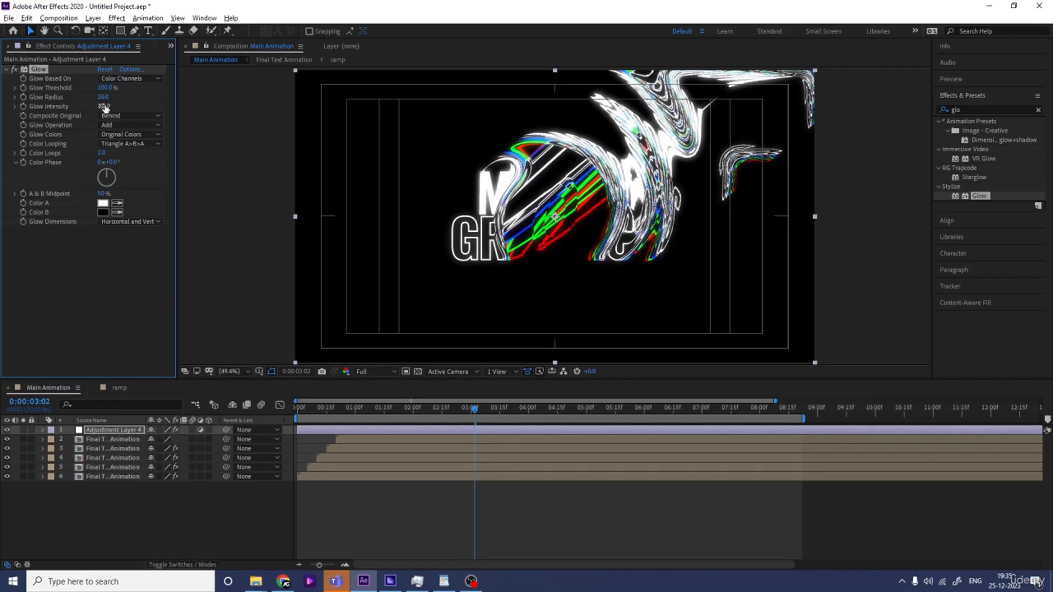
{"action": "type", "text": "5"}
{"action": "key", "text": "Return"}
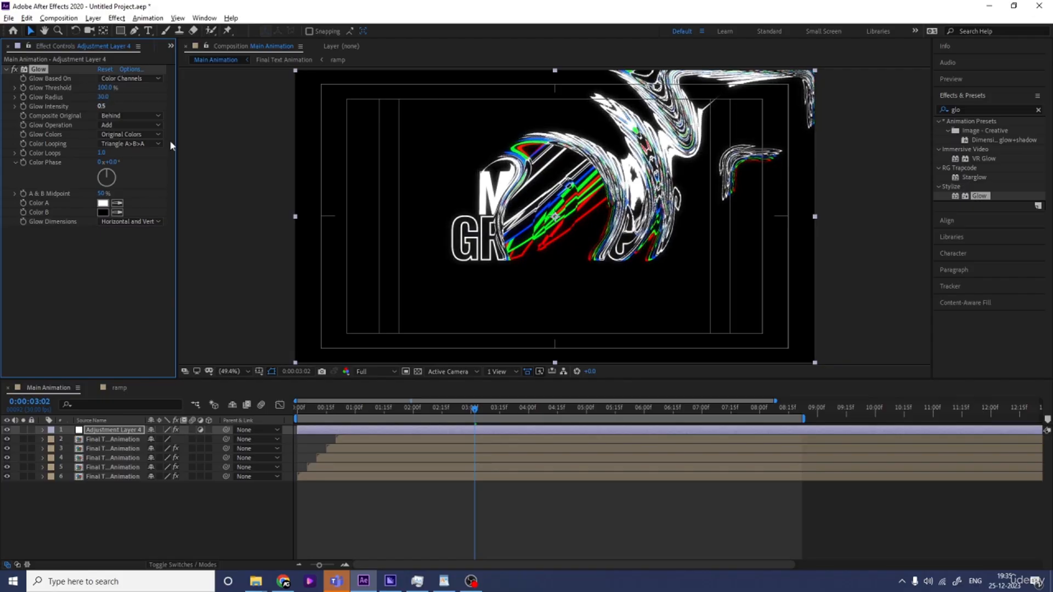
Scrub the timeline to review the glowing animation
{"action": "left_click", "coordinate": [609, 415]}
{"action": "left_click", "coordinate": [653, 409]}
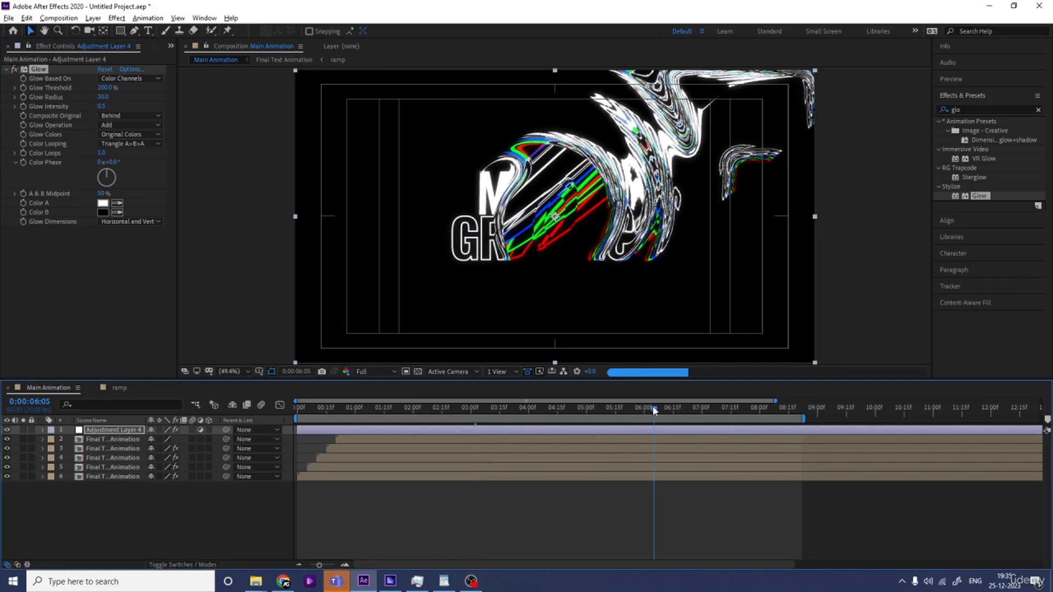